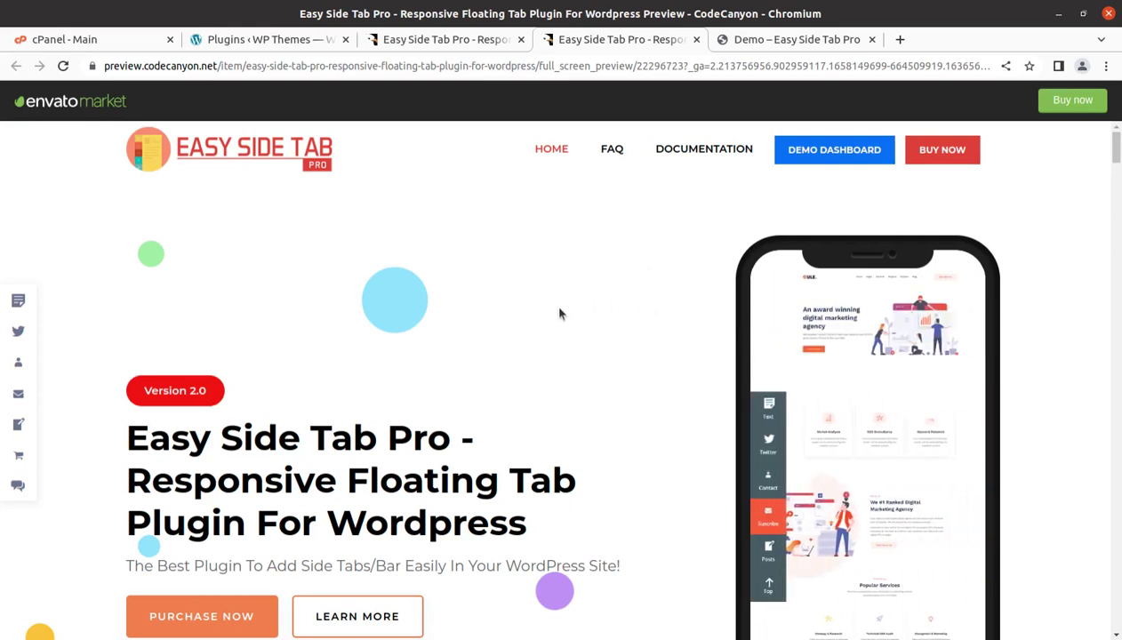
Review the Easy Side Tab Pro item page on CodeCanyon, including its title, license pricing and description
{"action": "scroll", "coordinate": [306, 293], "scroll_direction": "down", "scroll_amount": 3}
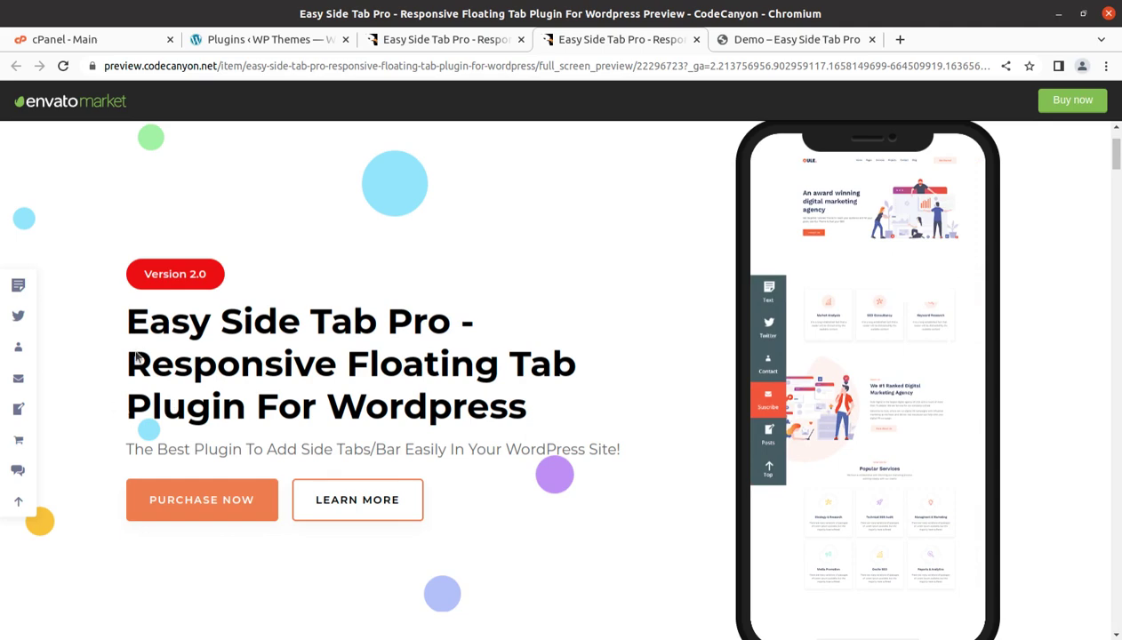
{"action": "left_click", "coordinate": [443, 39]}
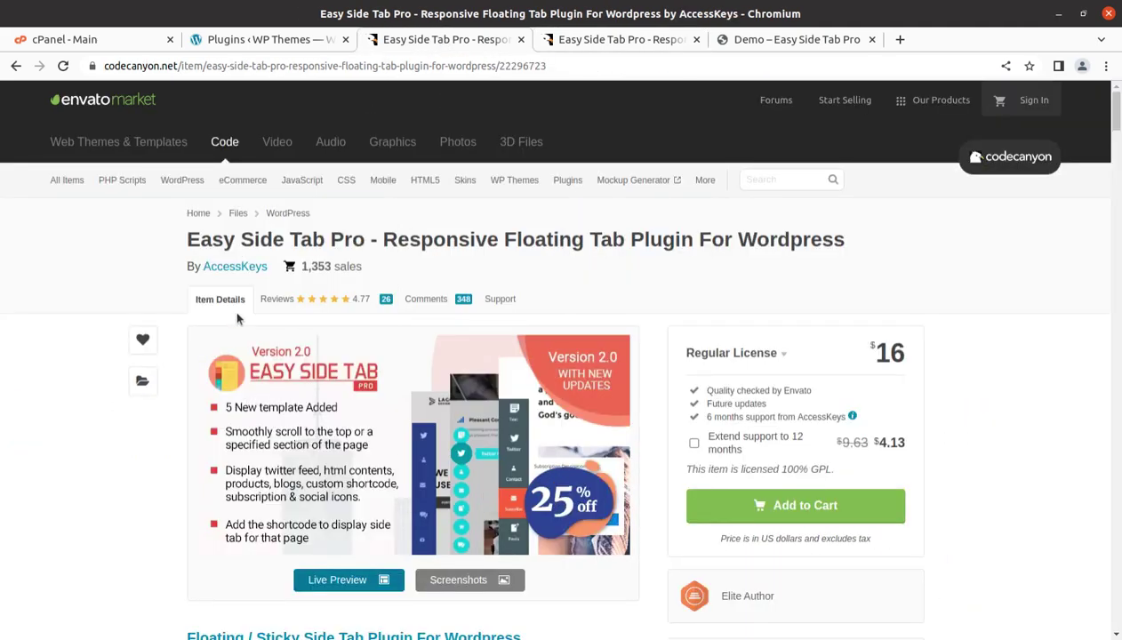
{"action": "left_click_drag", "start_coordinate": [177, 242], "coordinate": [845, 241]}
{"action": "scroll", "coordinate": [845, 253], "scroll_direction": "down", "scroll_amount": 2}
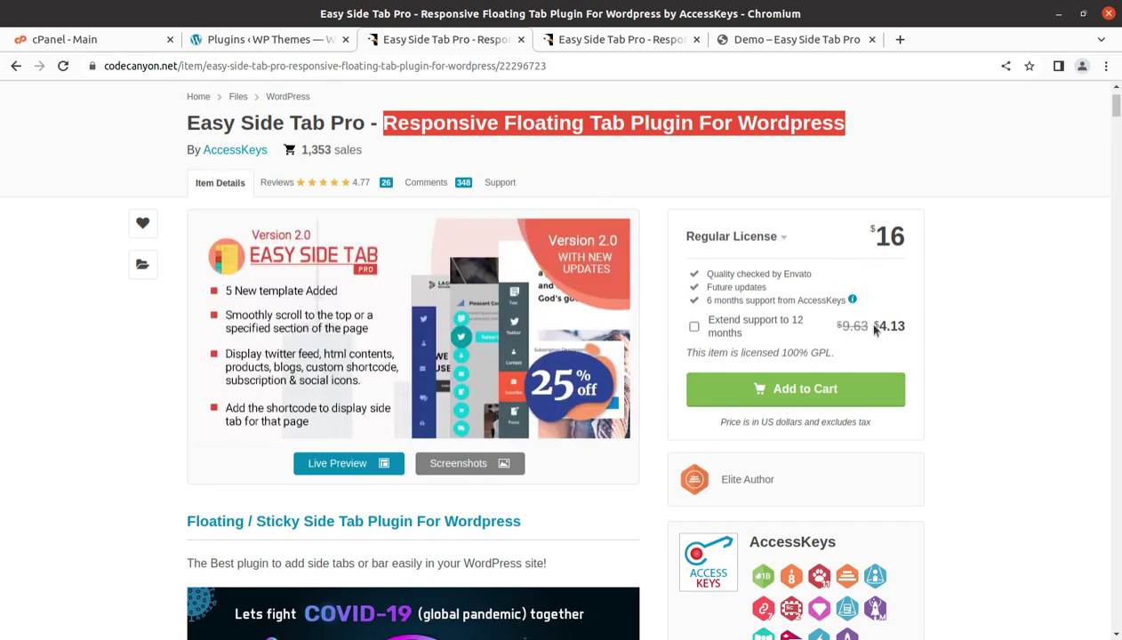
{"action": "scroll", "coordinate": [875, 330], "scroll_direction": "down", "scroll_amount": 3}
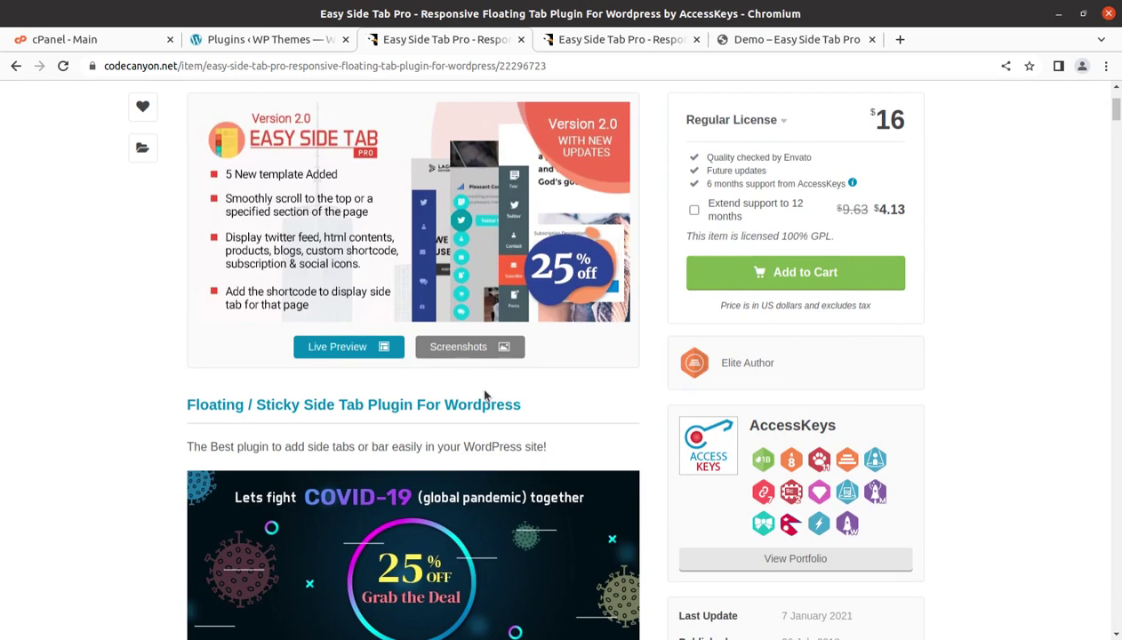
{"action": "scroll", "coordinate": [931, 415], "scroll_direction": "down", "scroll_amount": 3}
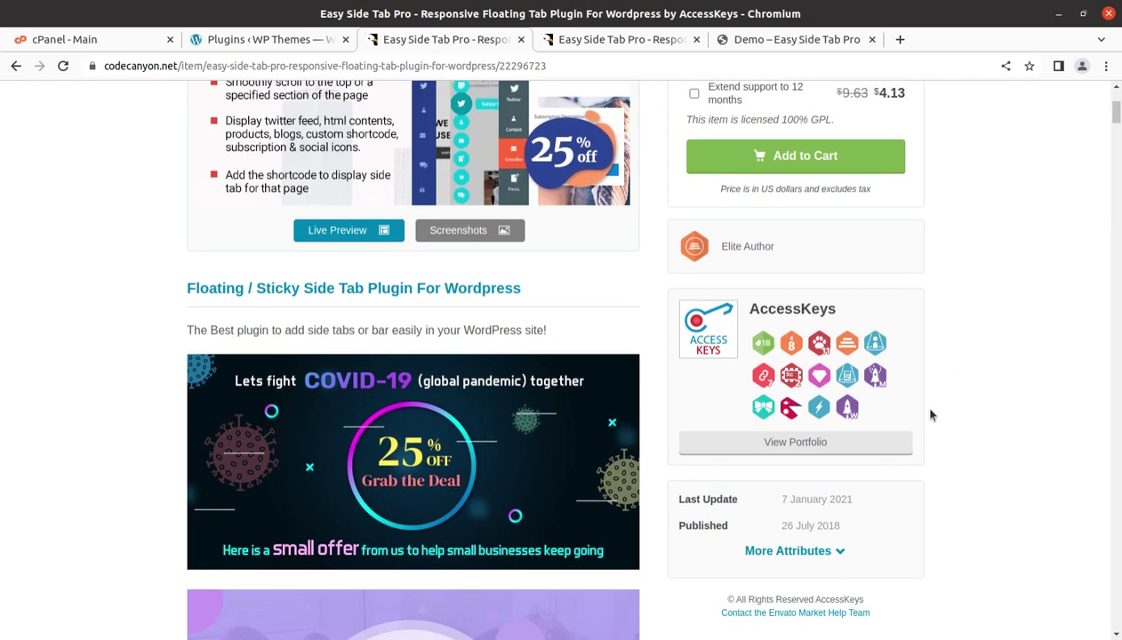
{"action": "scroll", "coordinate": [931, 415], "scroll_direction": "up", "scroll_amount": 6}
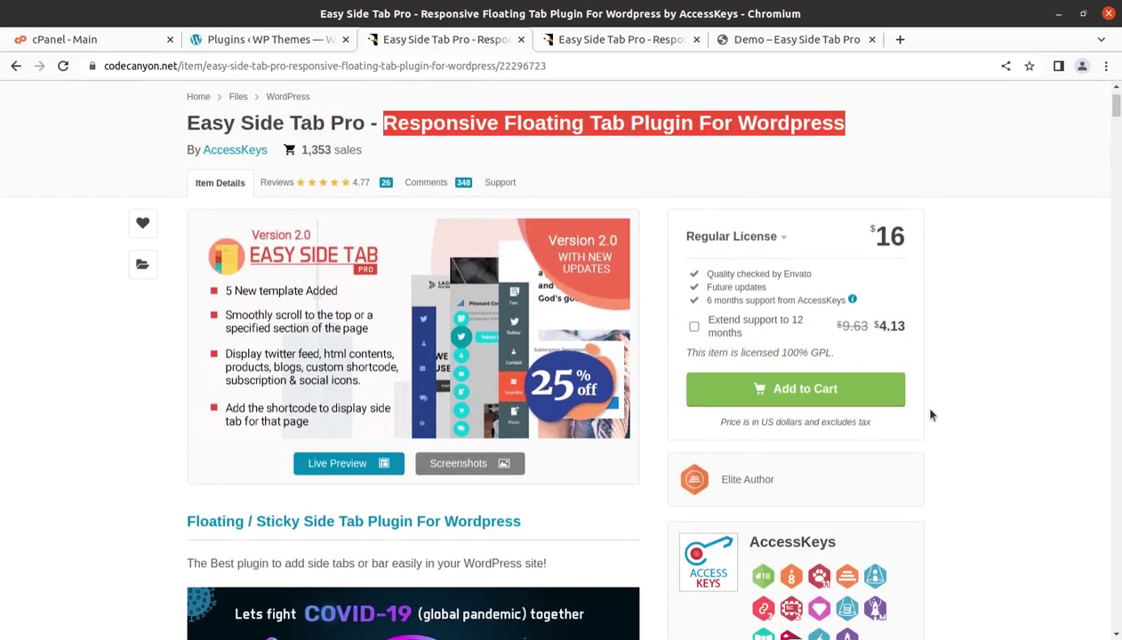
Examine the Easy Side Tab Pro live preview, including its floating side tab and the Major Updated Features section
{"action": "left_click", "coordinate": [596, 41]}
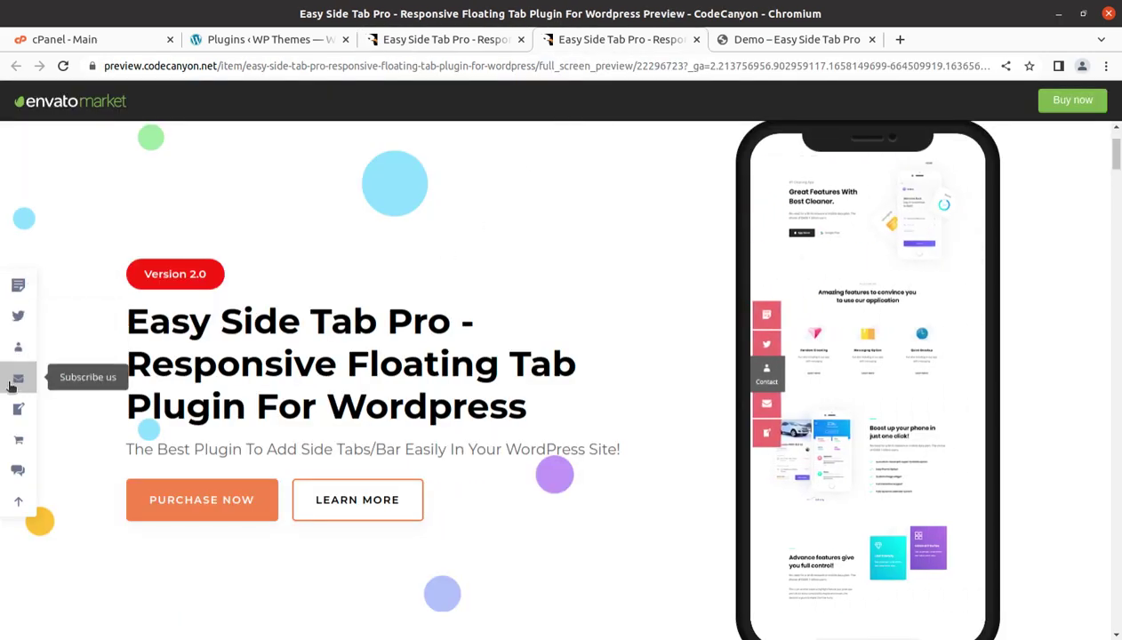
{"action": "left_click", "coordinate": [747, 40]}
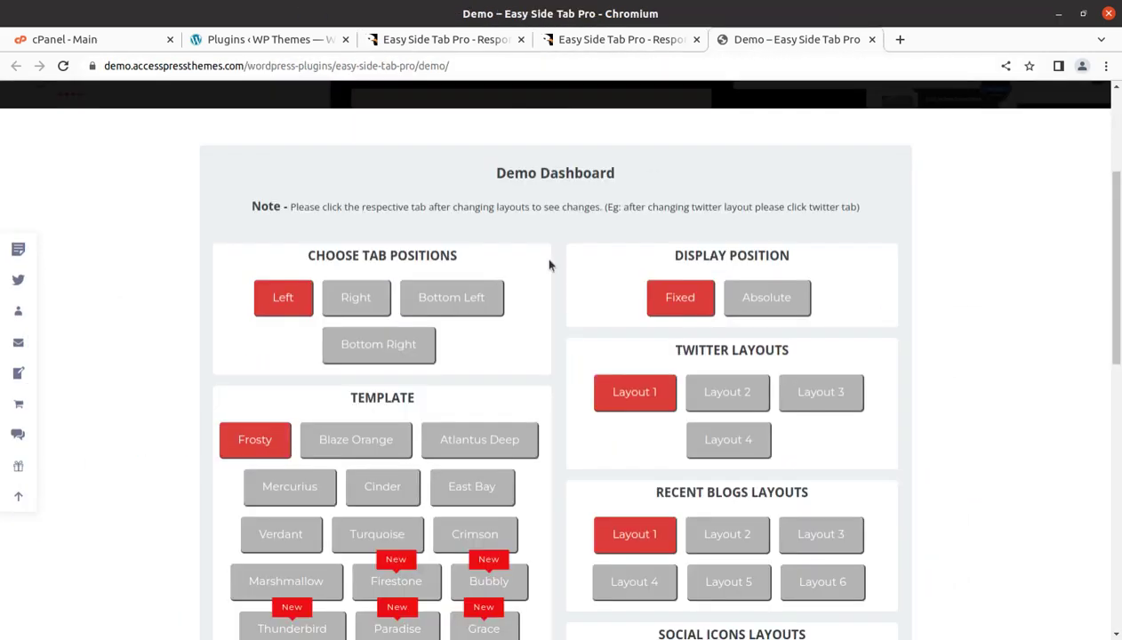
{"action": "left_click", "coordinate": [622, 39]}
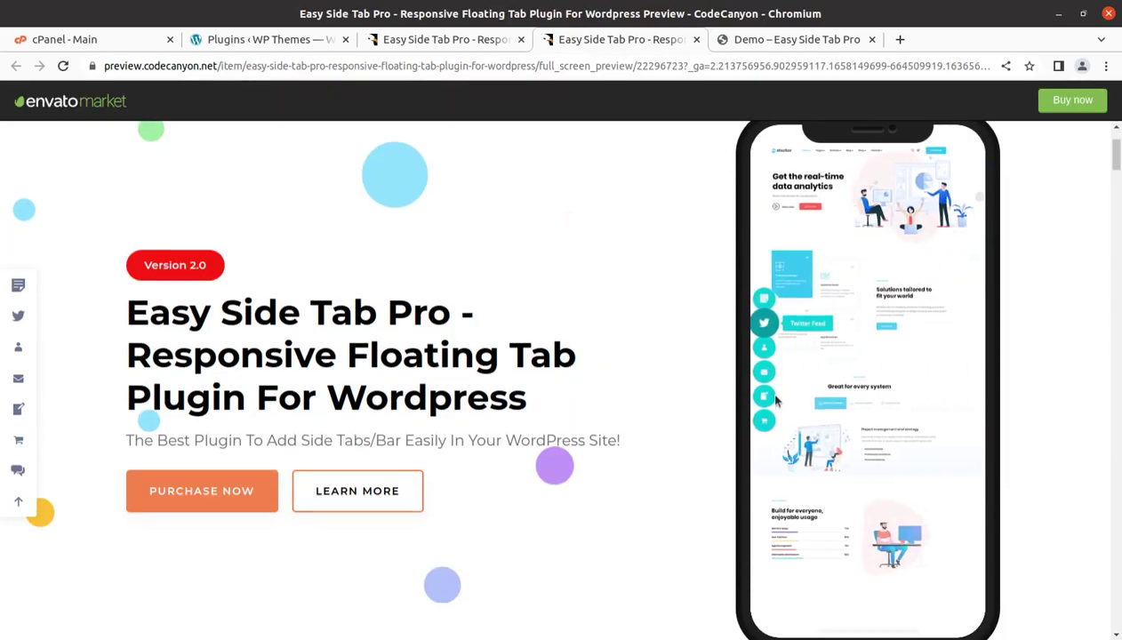
{"action": "scroll", "coordinate": [774, 402], "scroll_direction": "down", "scroll_amount": 5}
{"action": "scroll", "coordinate": [776, 403], "scroll_direction": "up", "scroll_amount": 1}
{"action": "scroll", "coordinate": [775, 403], "scroll_direction": "down", "scroll_amount": 5}
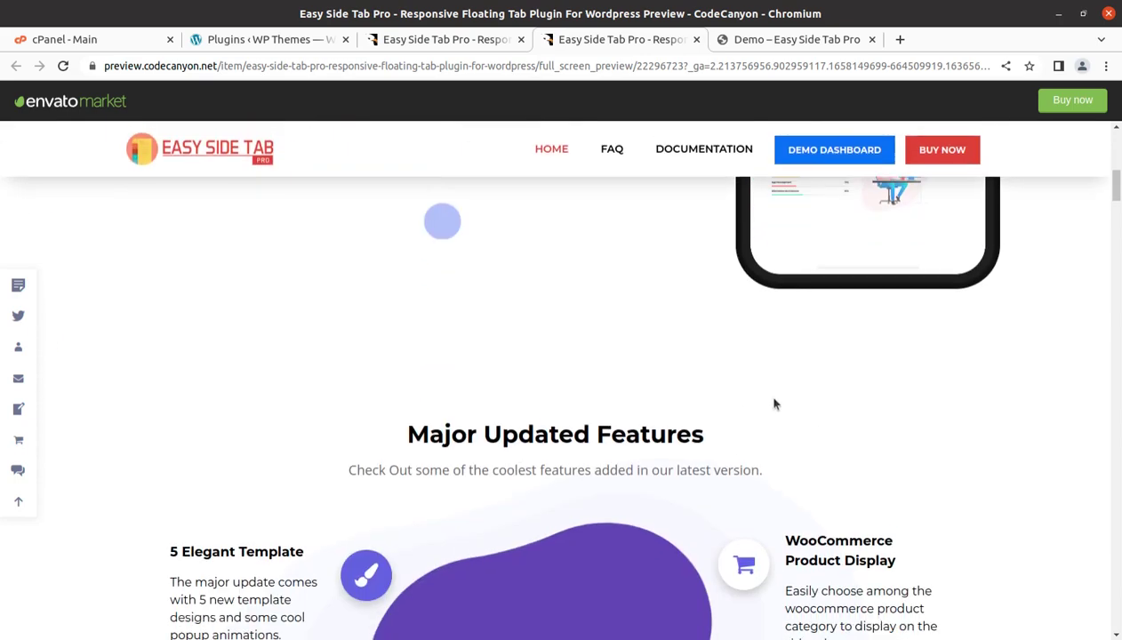
{"action": "scroll", "coordinate": [776, 402], "scroll_direction": "up", "scroll_amount": 4}
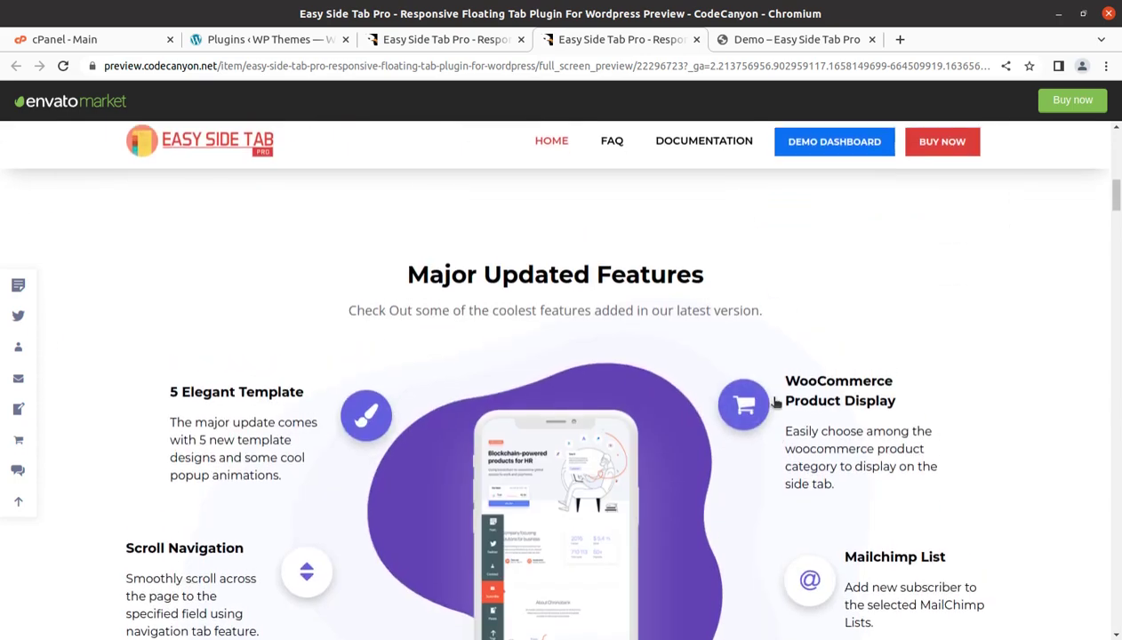
{"action": "scroll", "coordinate": [832, 313], "scroll_direction": "up", "scroll_amount": 2}
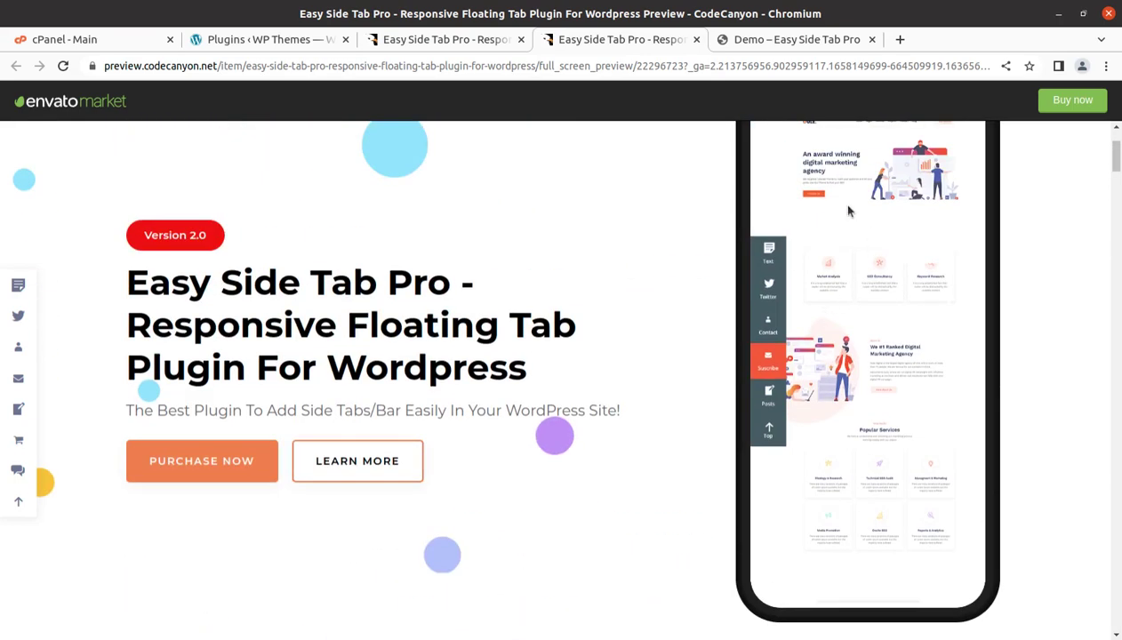
Preview the side tab on the demo dashboard in the Right, Bottom Left, Bottom Right and Left positions
{"action": "left_click", "coordinate": [756, 39]}
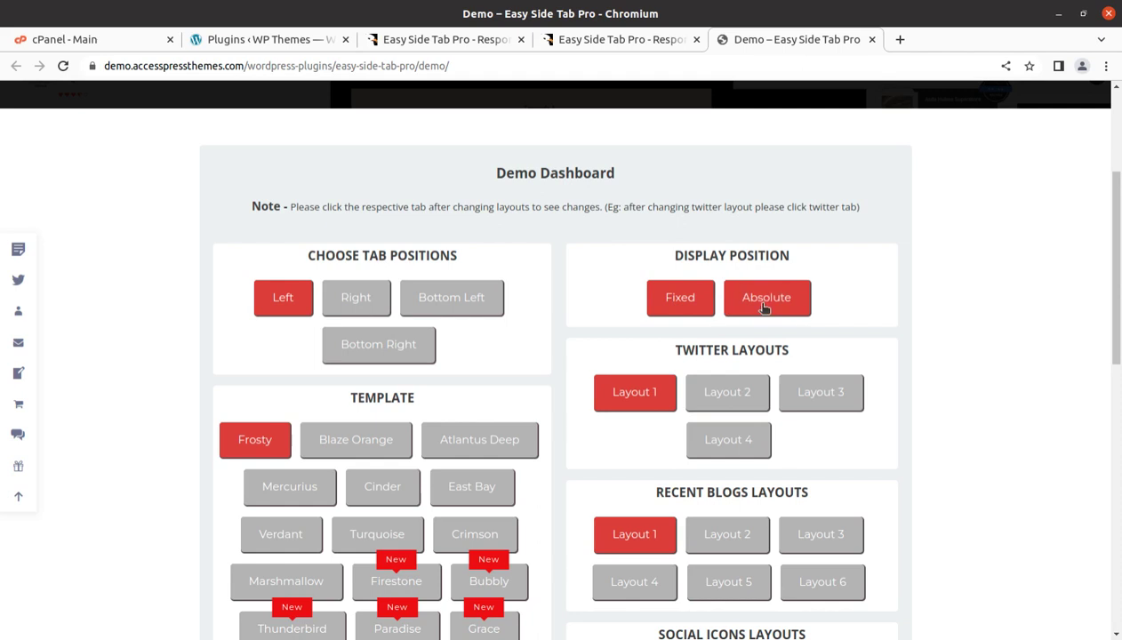
{"action": "left_click", "coordinate": [358, 303]}
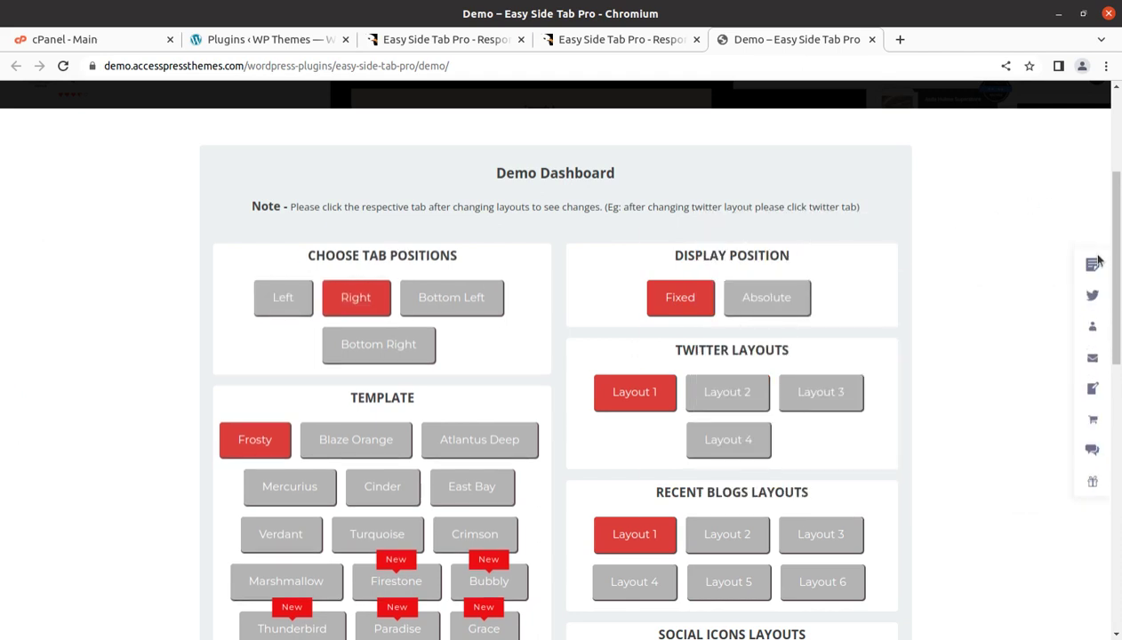
{"action": "left_click", "coordinate": [472, 301]}
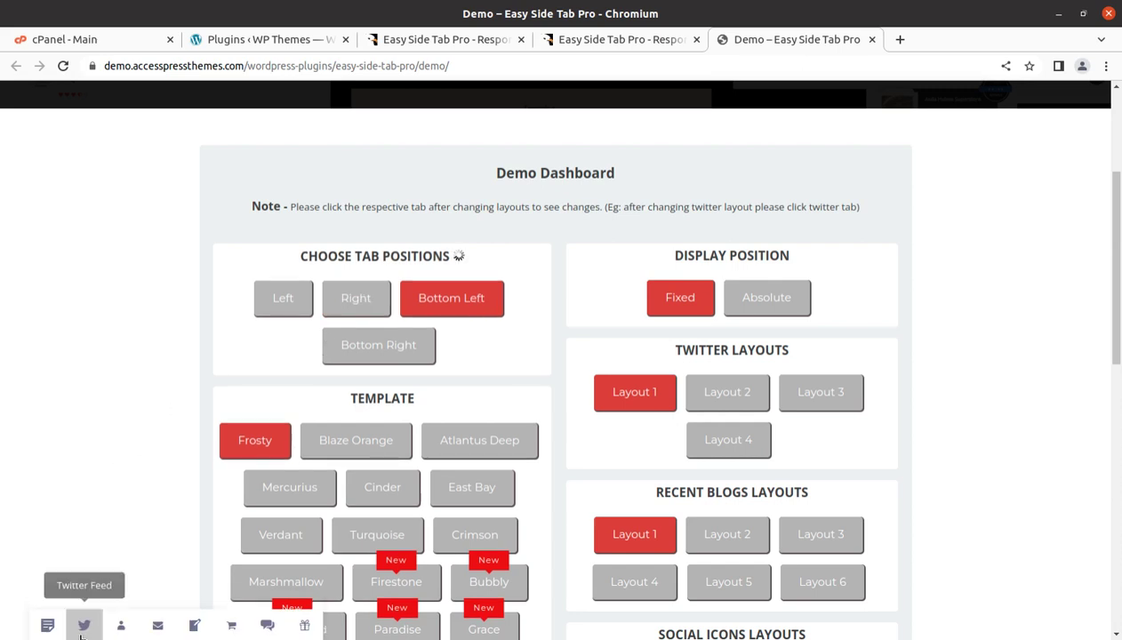
{"action": "left_click", "coordinate": [371, 354]}
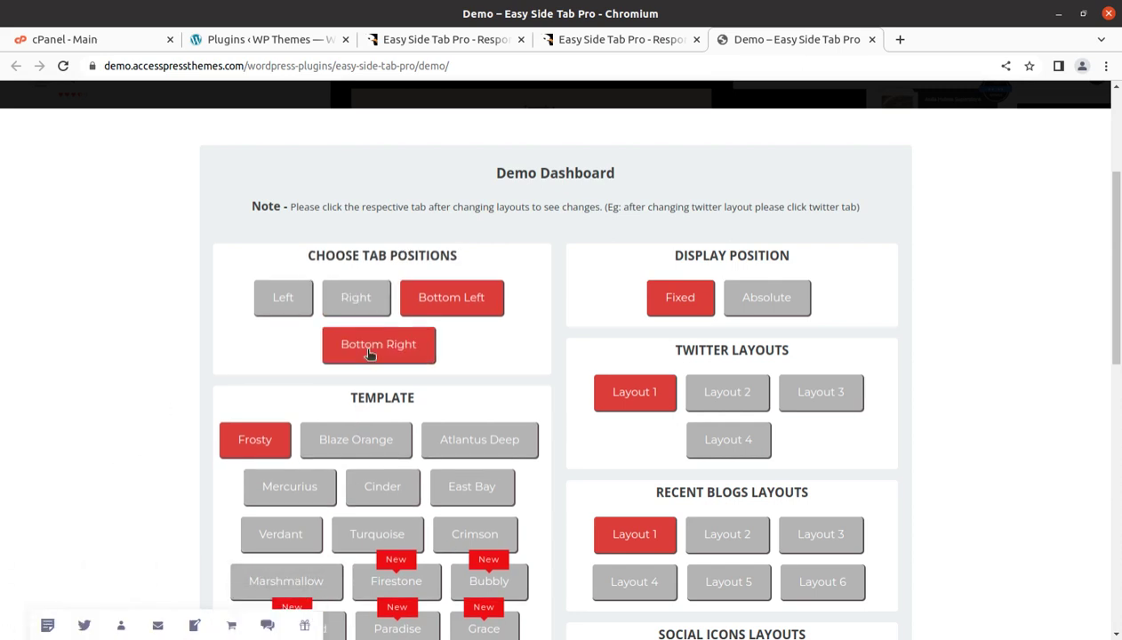
{"action": "left_click", "coordinate": [279, 309]}
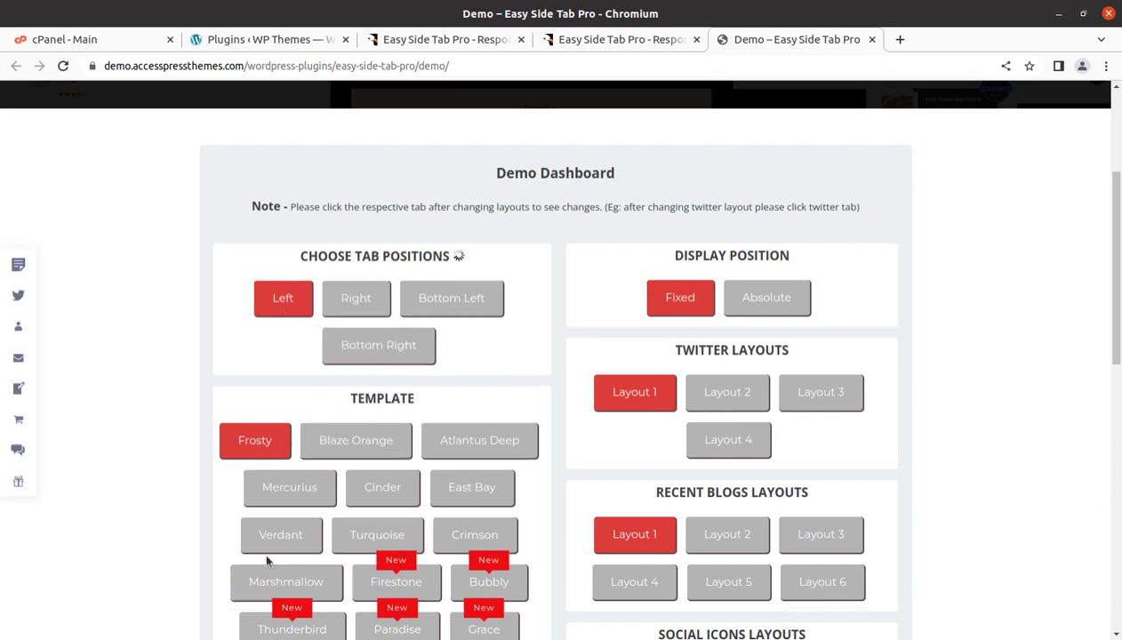
Preview the Blaze Orange, East Bay and Firestone templates on the demo side tab
{"action": "scroll", "coordinate": [419, 433], "scroll_direction": "down", "scroll_amount": 2}
{"action": "left_click", "coordinate": [343, 340]}
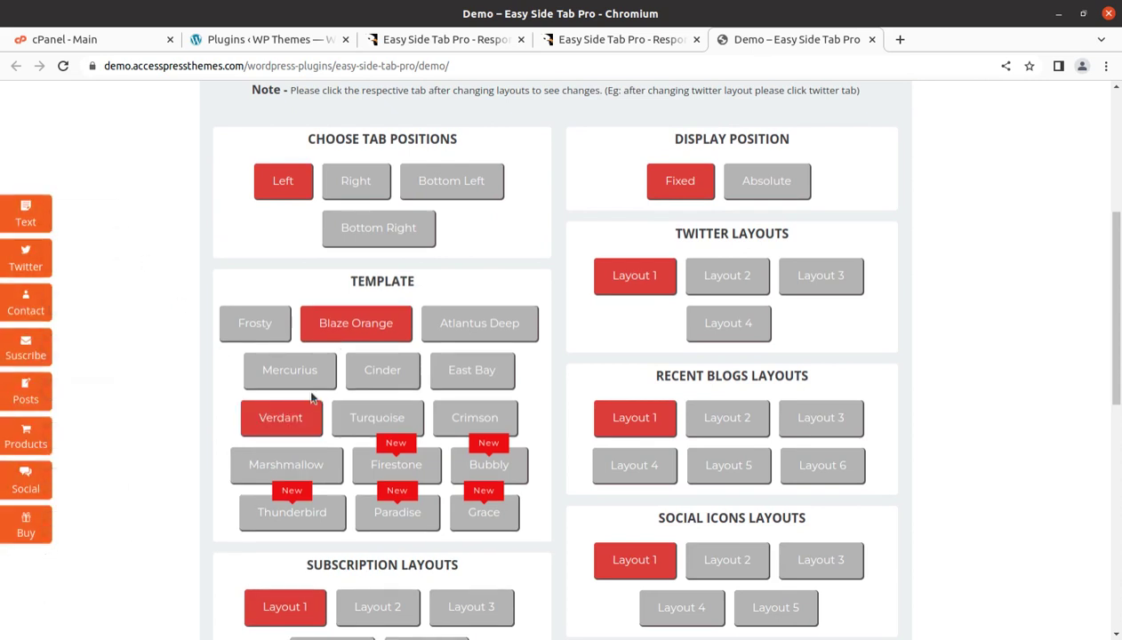
{"action": "left_click", "coordinate": [464, 386]}
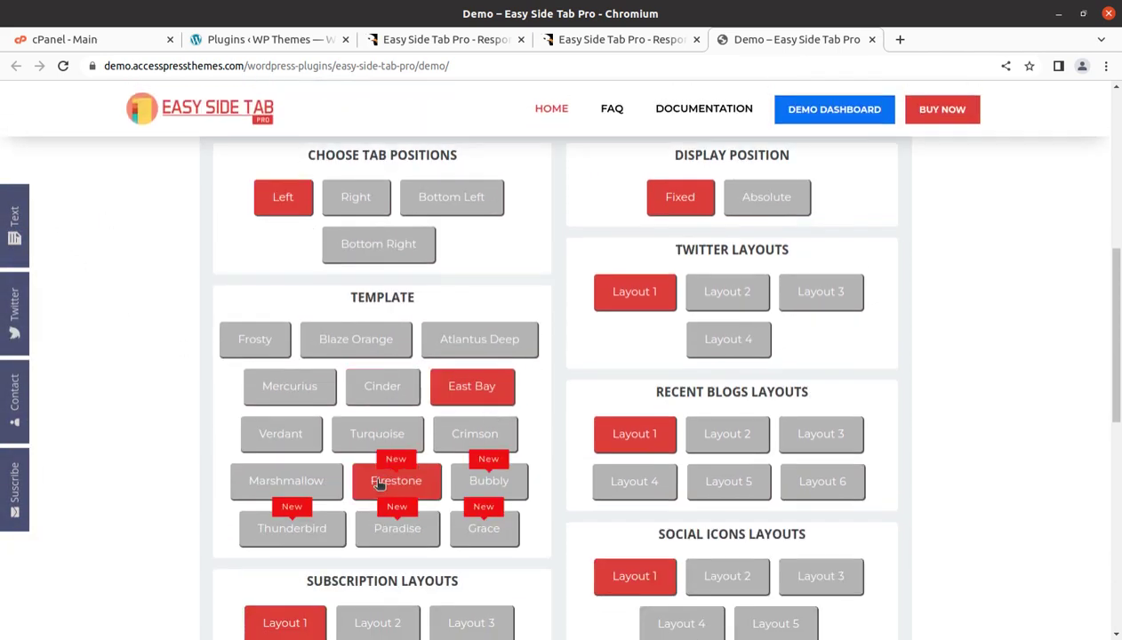
{"action": "left_click", "coordinate": [379, 492]}
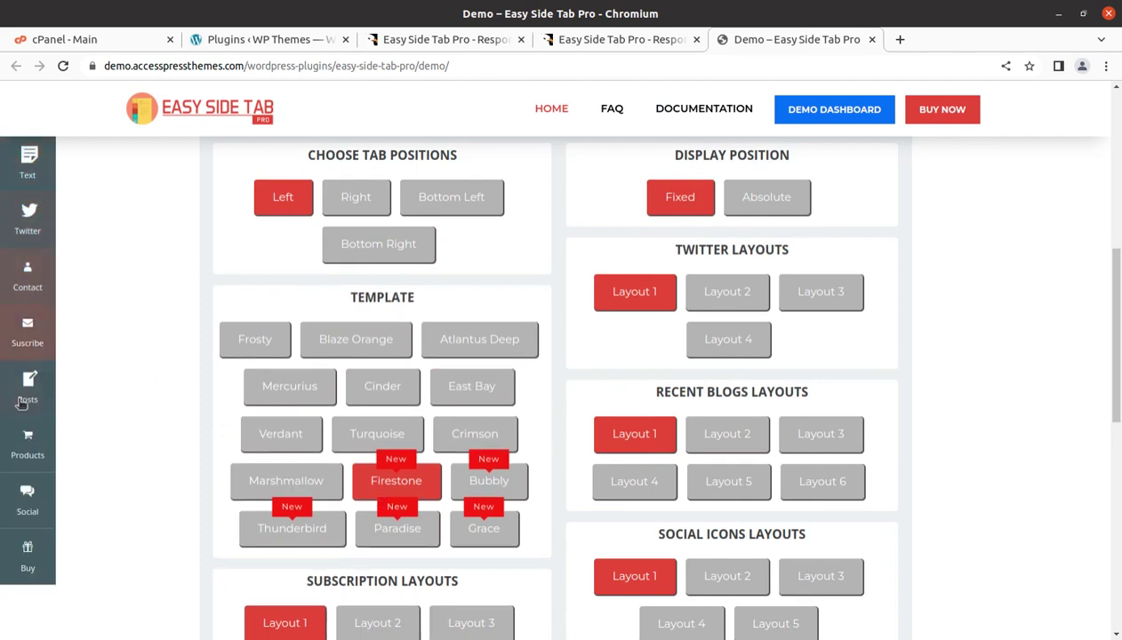
Look over the demo dashboard's Twitter, recent blogs, social icons, subscription and WooCommerce layout options
{"action": "scroll", "coordinate": [209, 445], "scroll_direction": "down", "scroll_amount": 1}
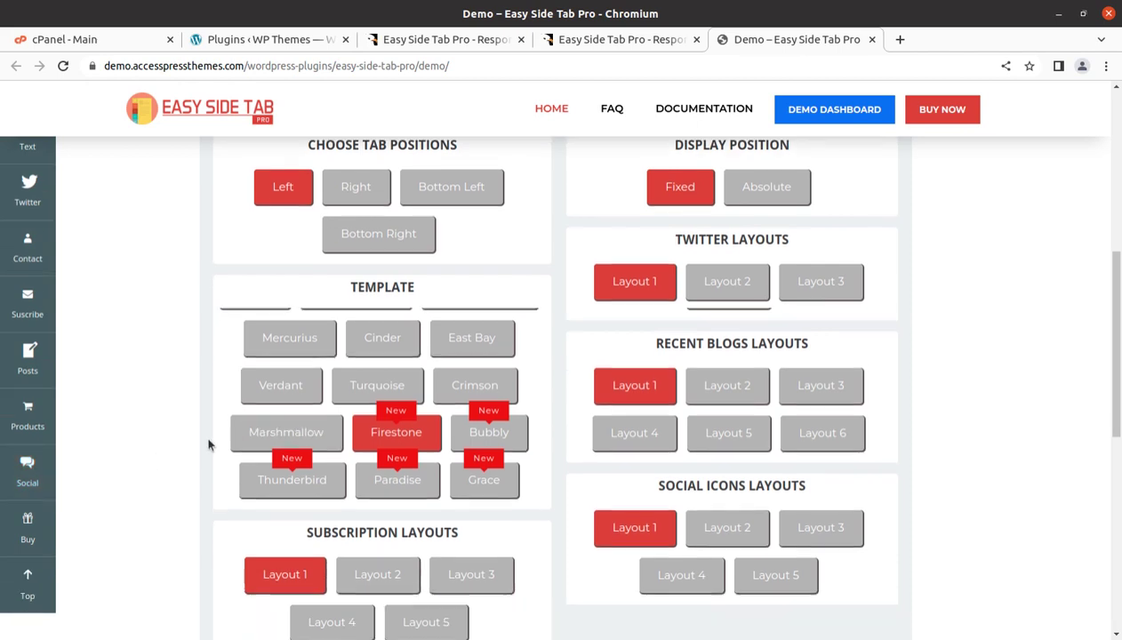
{"action": "scroll", "coordinate": [209, 444], "scroll_direction": "down", "scroll_amount": 2}
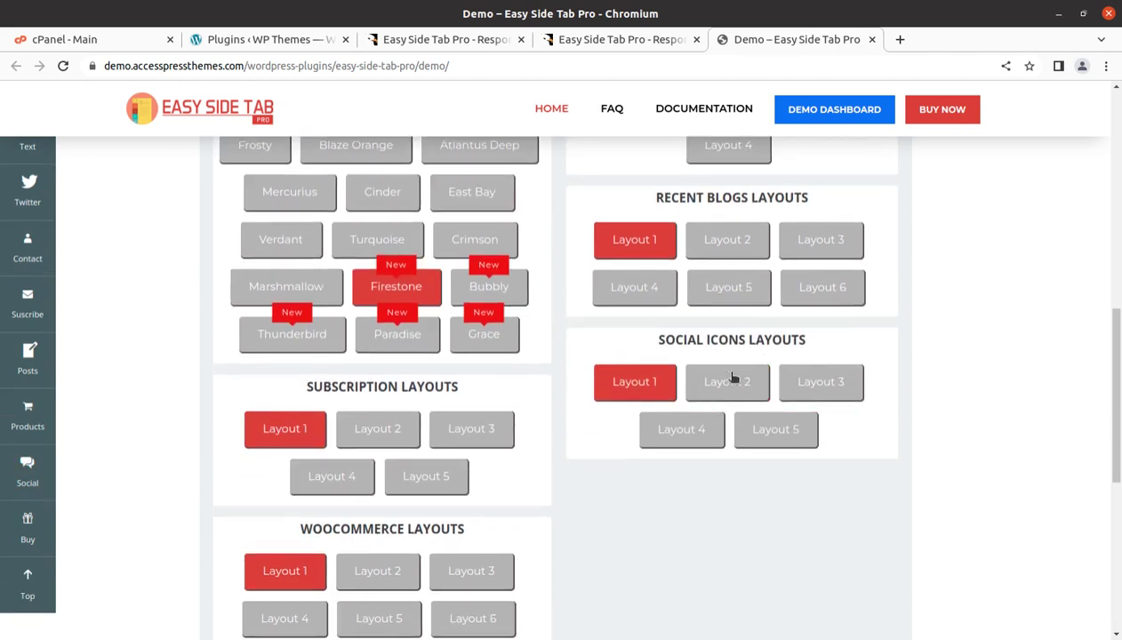
{"action": "scroll", "coordinate": [587, 411], "scroll_direction": "down", "scroll_amount": 2}
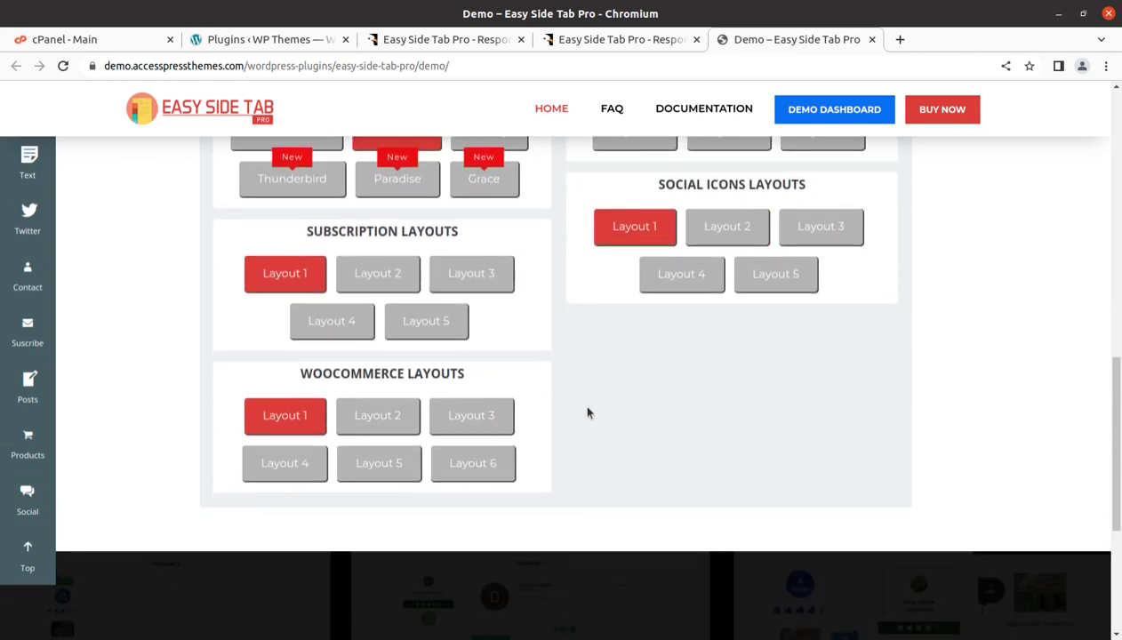
{"action": "scroll", "coordinate": [587, 411], "scroll_direction": "up", "scroll_amount": 3}
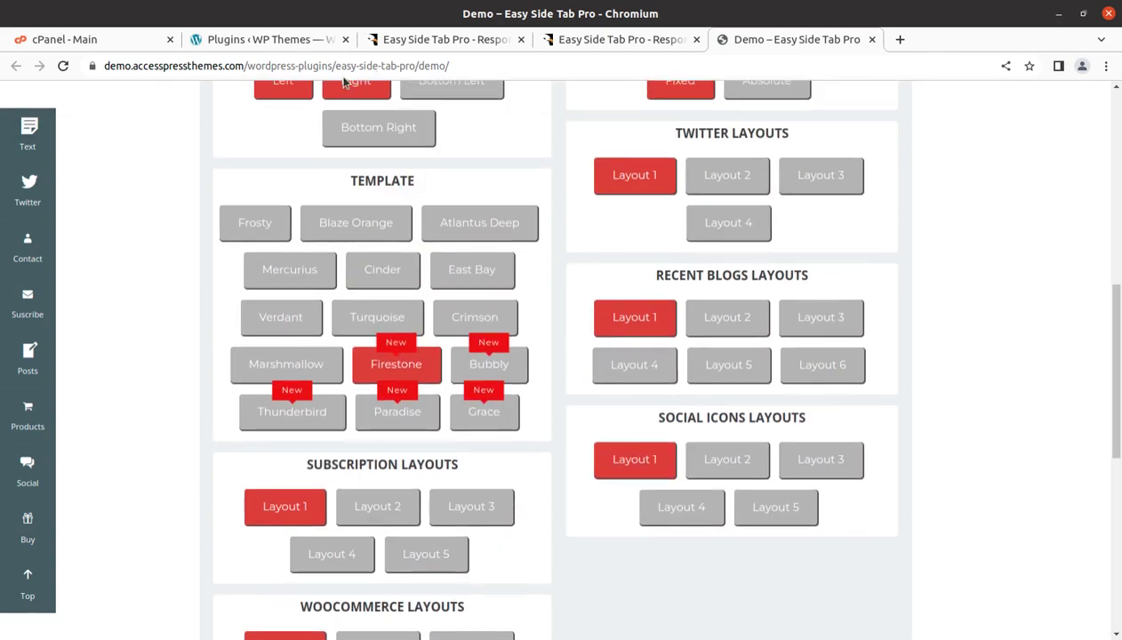
Upload easy-side-tab-pro.zip from the easy-side-tab-pro_v2.0.7 download folder to the WordPress site, then install and activate the plugin
{"action": "left_click", "coordinate": [284, 45]}
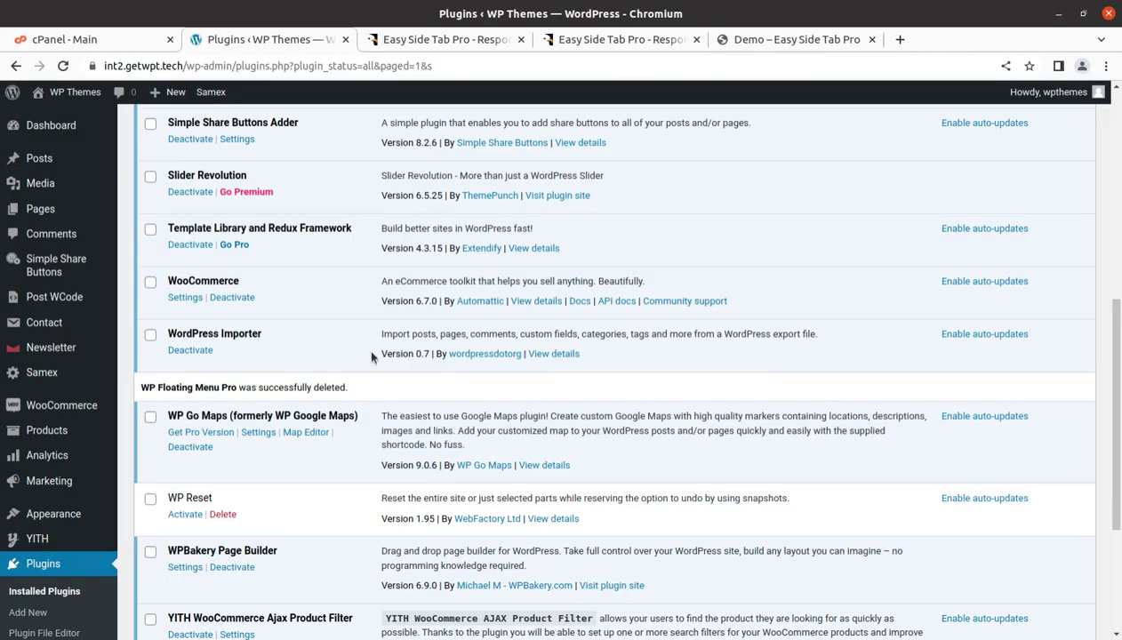
{"action": "scroll", "coordinate": [372, 355], "scroll_direction": "up", "scroll_amount": 5}
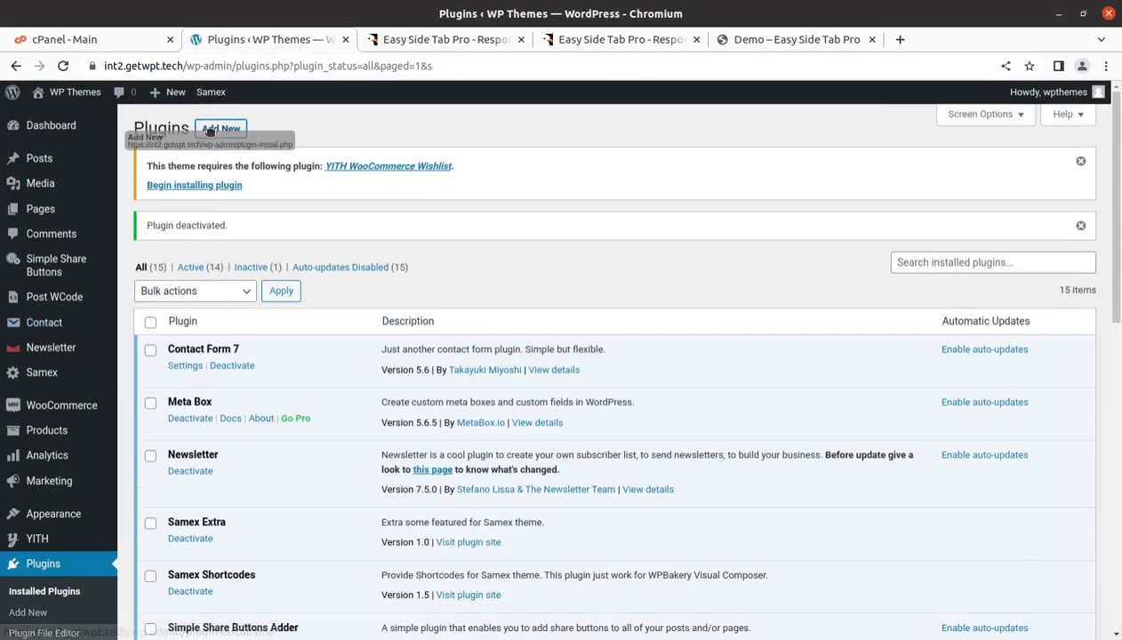
{"action": "left_click", "coordinate": [215, 133]}
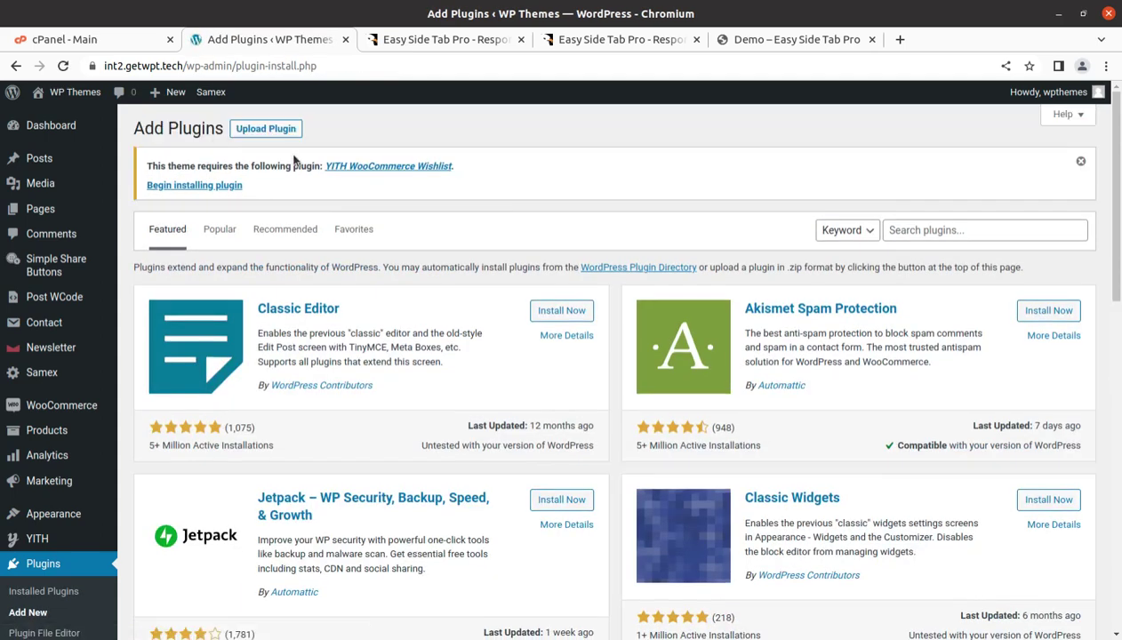
{"action": "left_click", "coordinate": [276, 133]}
{"action": "left_click", "coordinate": [513, 331]}
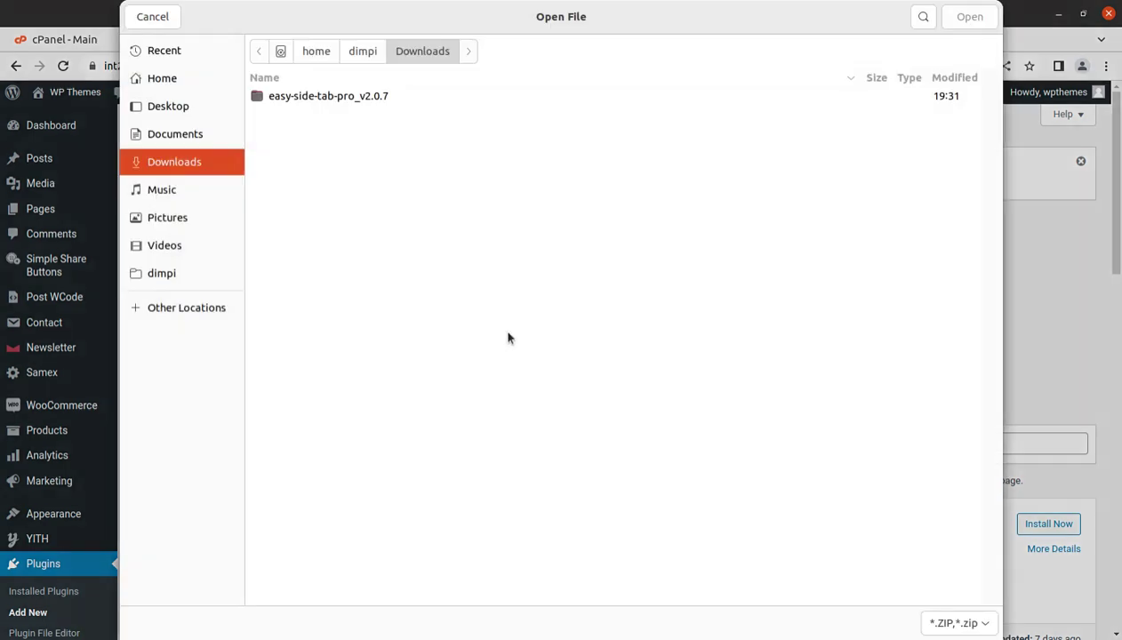
{"action": "double_click", "coordinate": [328, 96]}
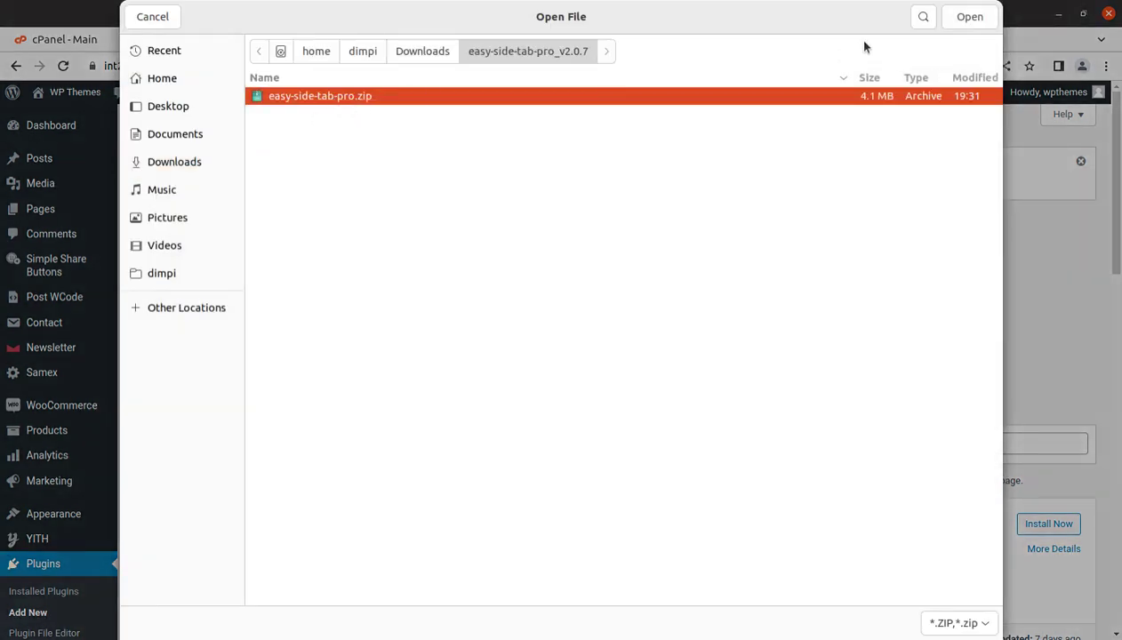
{"action": "left_click", "coordinate": [970, 16]}
{"action": "left_click", "coordinate": [717, 330]}
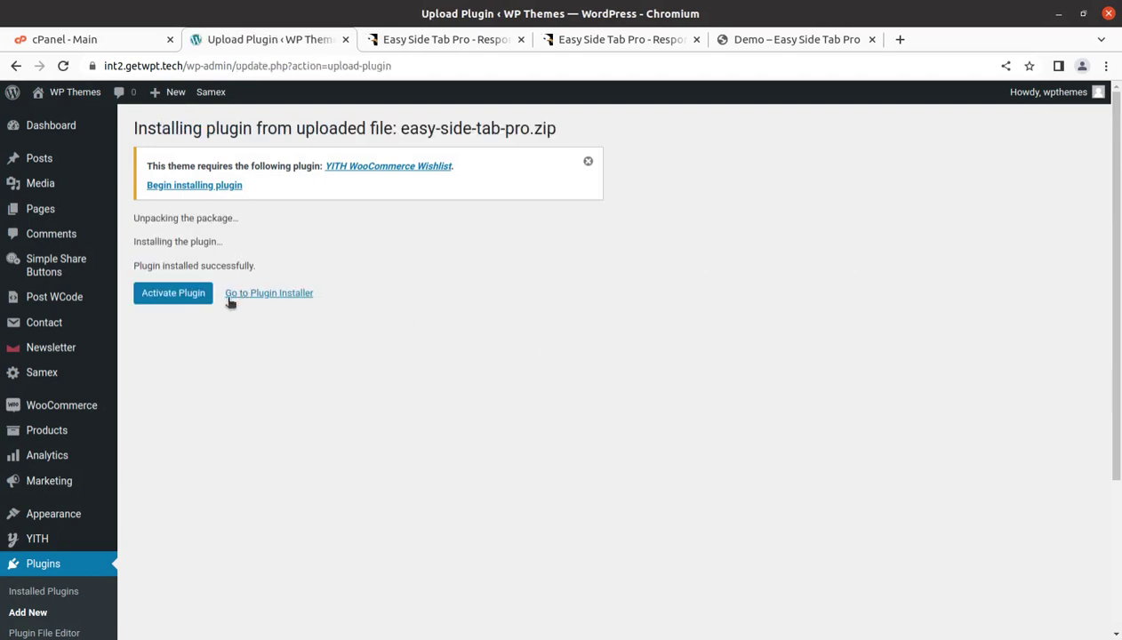
{"action": "left_click", "coordinate": [182, 303]}
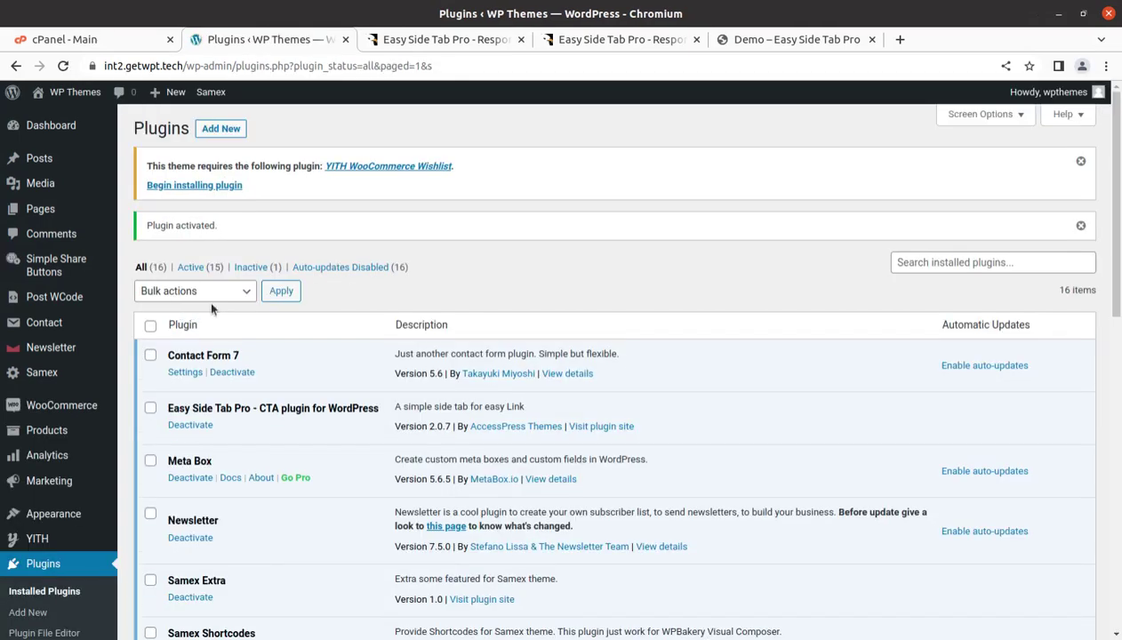
Open Tab 1 for editing from Easy Side Tab Pro's list of all tabs
{"action": "scroll", "coordinate": [547, 330], "scroll_direction": "down", "scroll_amount": 5}
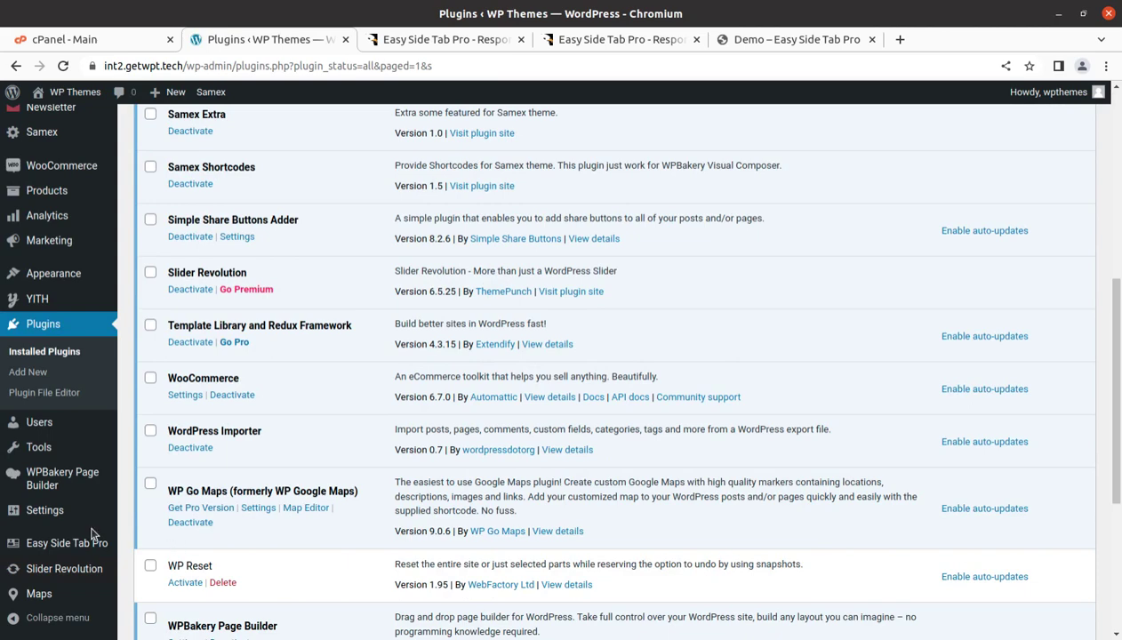
{"action": "mouse_move", "coordinate": [123, 546]}
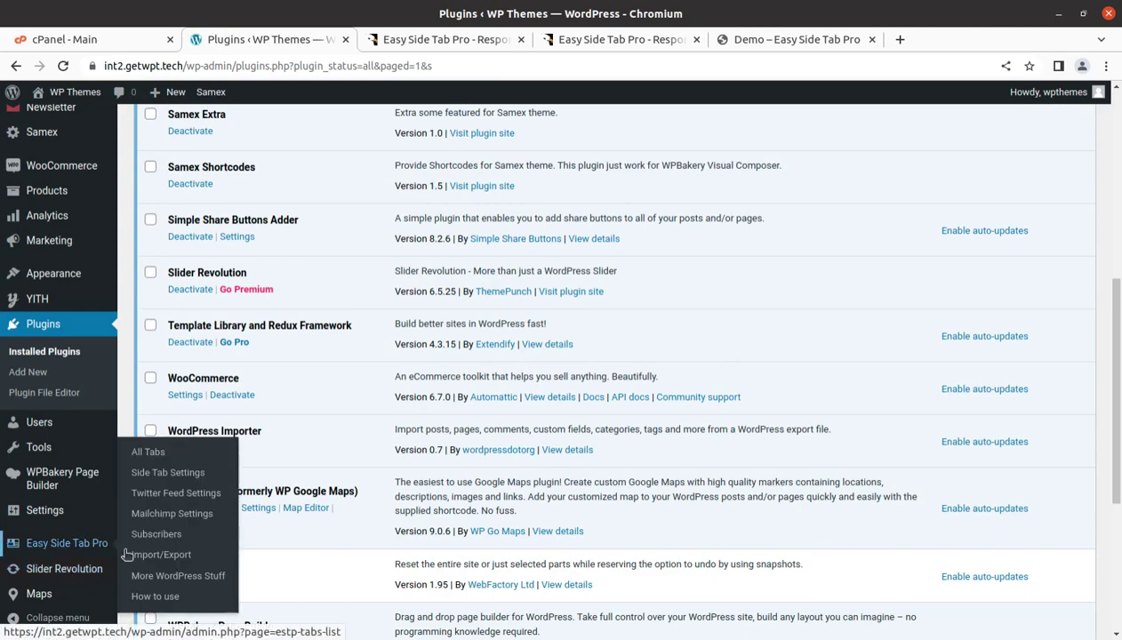
{"action": "left_click", "coordinate": [146, 454]}
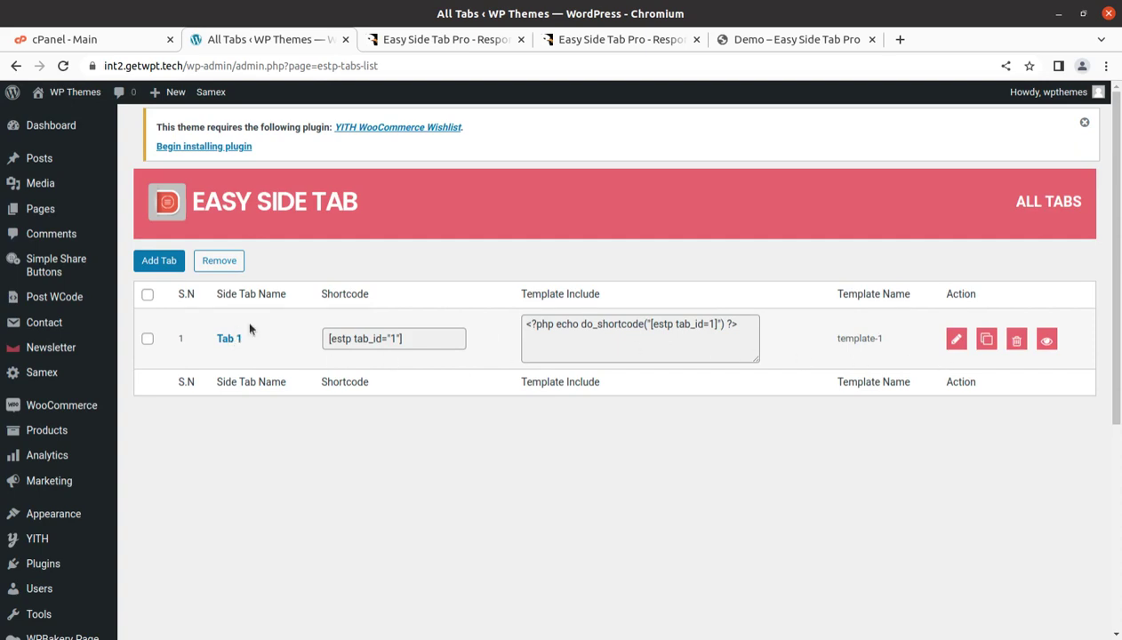
{"action": "left_click", "coordinate": [956, 341]}
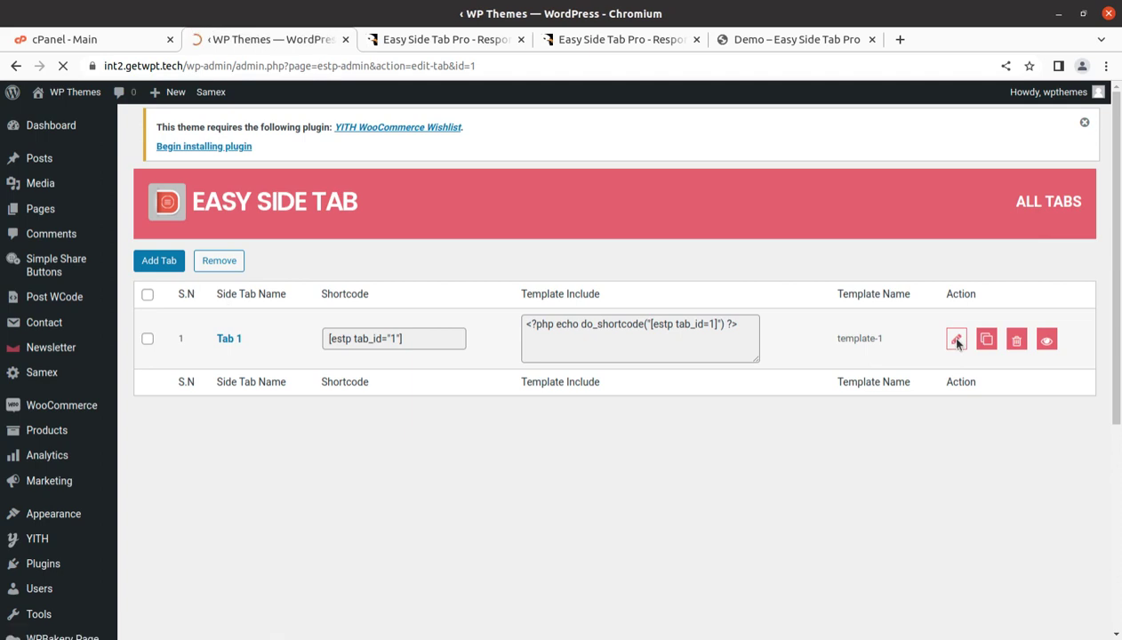
Try the Mercurius tab layout in Tab 1's layout settings
{"action": "scroll", "coordinate": [780, 375], "scroll_direction": "down", "scroll_amount": 3}
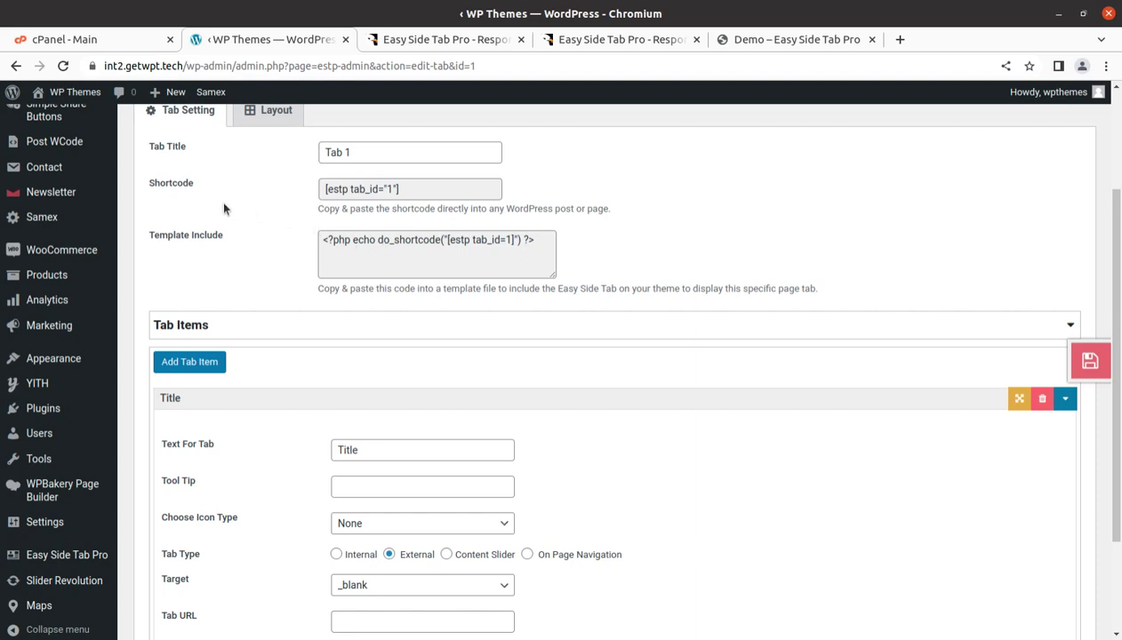
{"action": "scroll", "coordinate": [289, 188], "scroll_direction": "up", "scroll_amount": 2}
{"action": "left_click", "coordinate": [262, 228]}
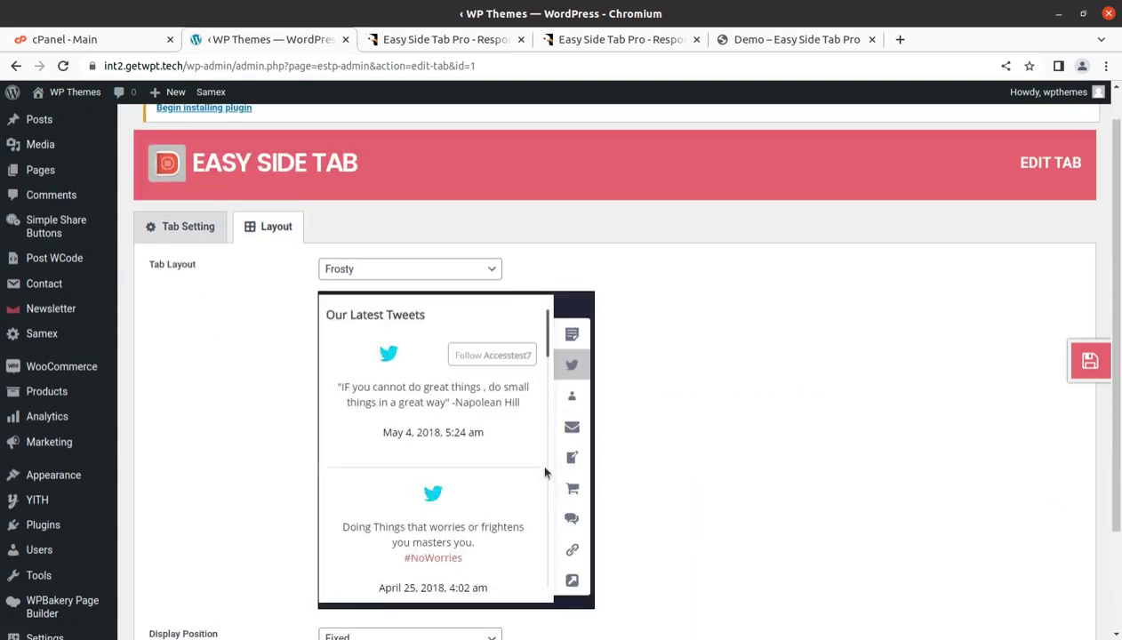
{"action": "left_click", "coordinate": [445, 269]}
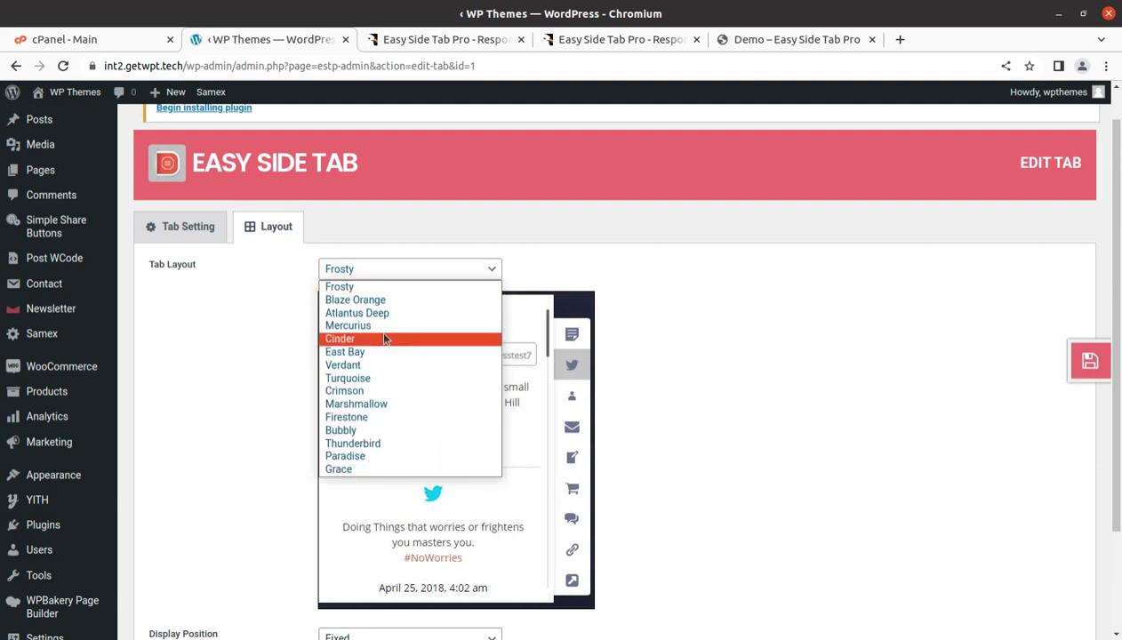
{"action": "key", "text": "Escape"}
{"action": "key", "text": "Down"}
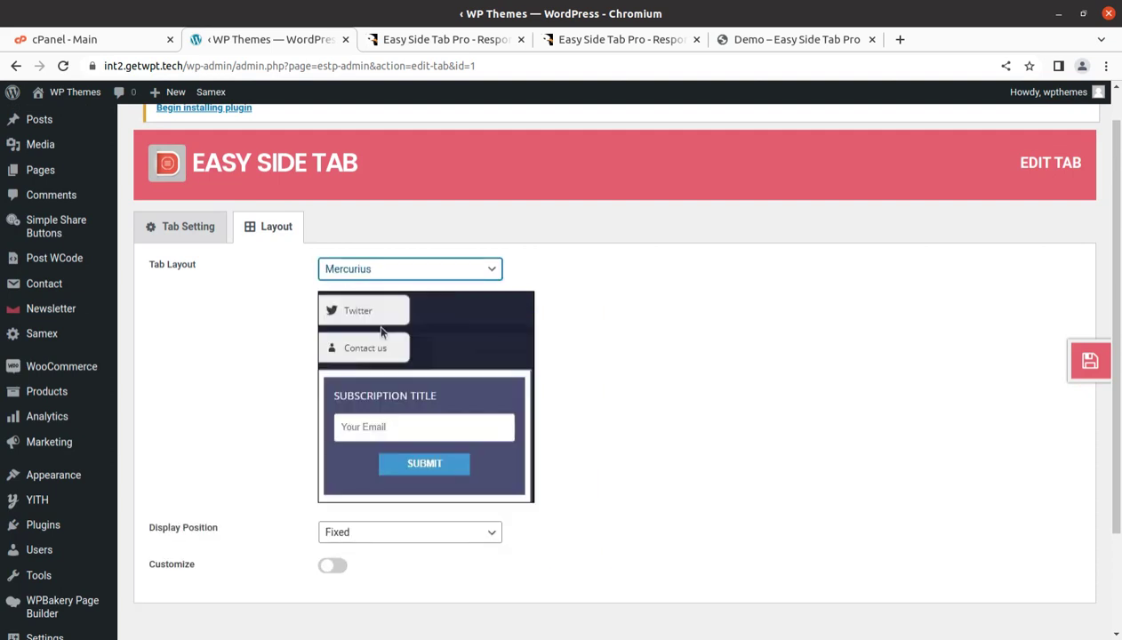
Set Tab 1's tab layout to Frosty and save the tab settings
{"action": "left_click", "coordinate": [458, 277]}
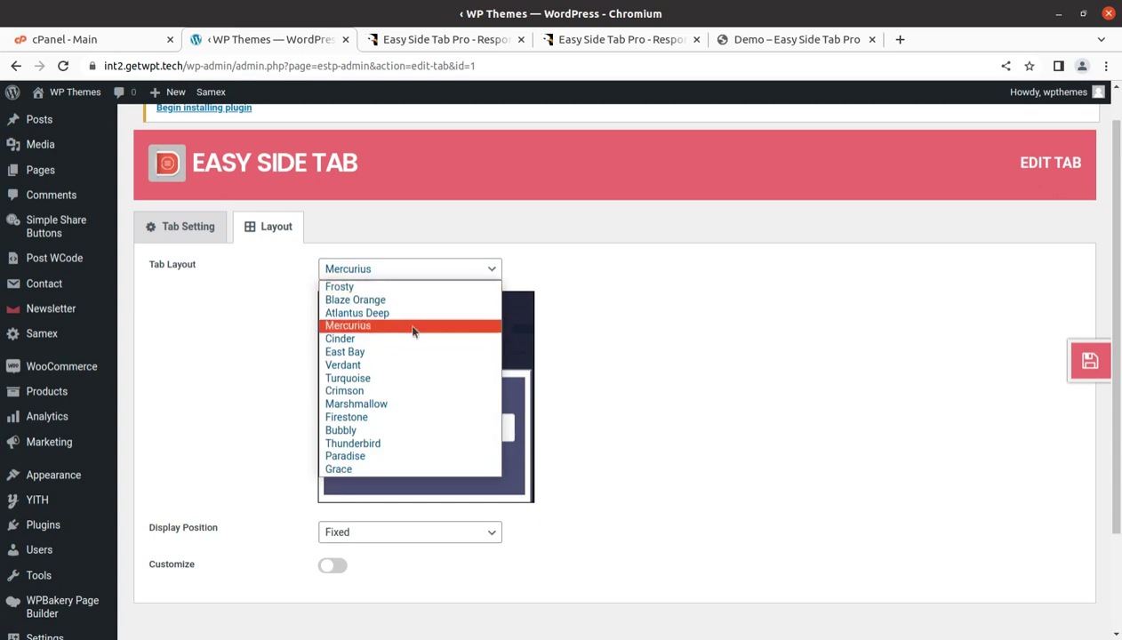
{"action": "left_click", "coordinate": [398, 286]}
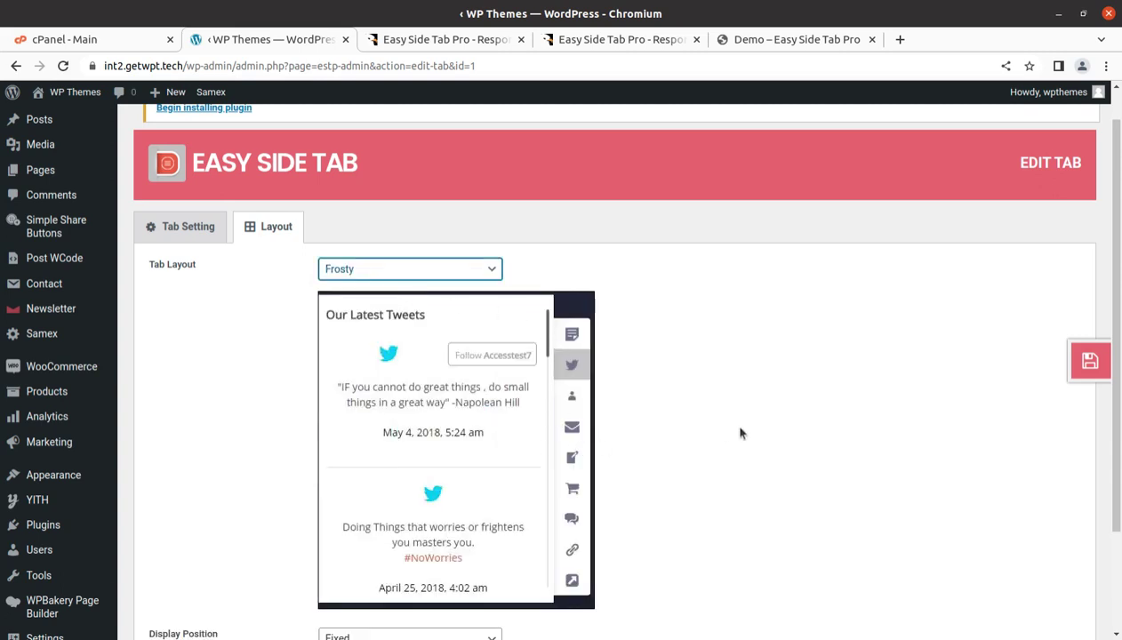
{"action": "scroll", "coordinate": [743, 433], "scroll_direction": "down", "scroll_amount": 3}
{"action": "left_click", "coordinate": [1085, 364]}
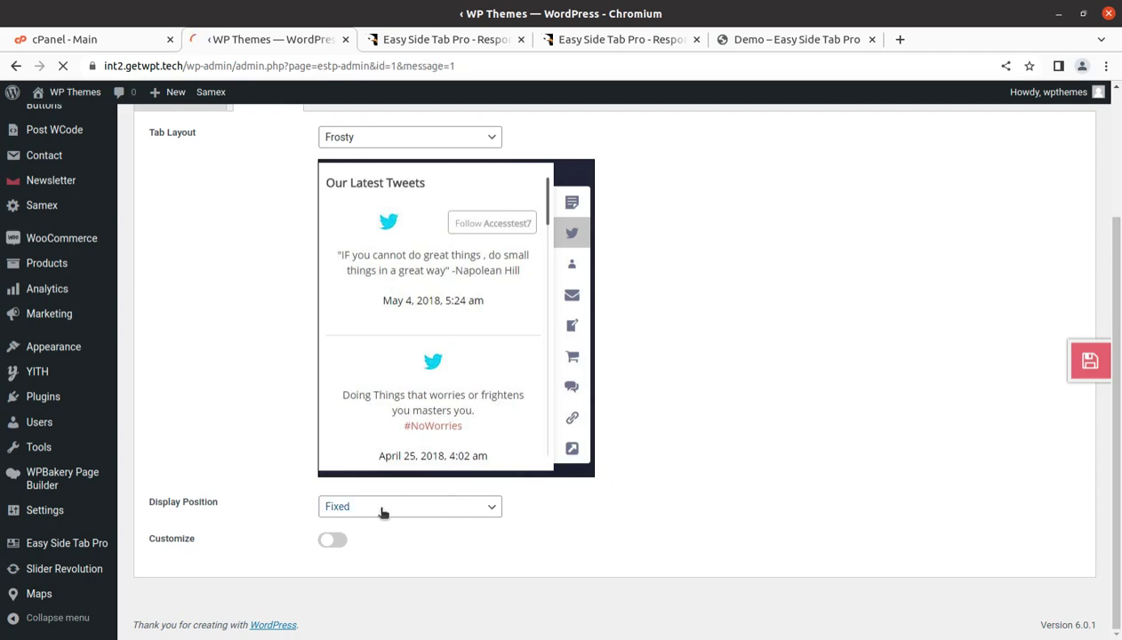
Set the Title tab item's icon type to Available Icon, choose the globe from Dashicons, and save the tab
{"action": "scroll", "coordinate": [718, 489], "scroll_direction": "down", "scroll_amount": 5}
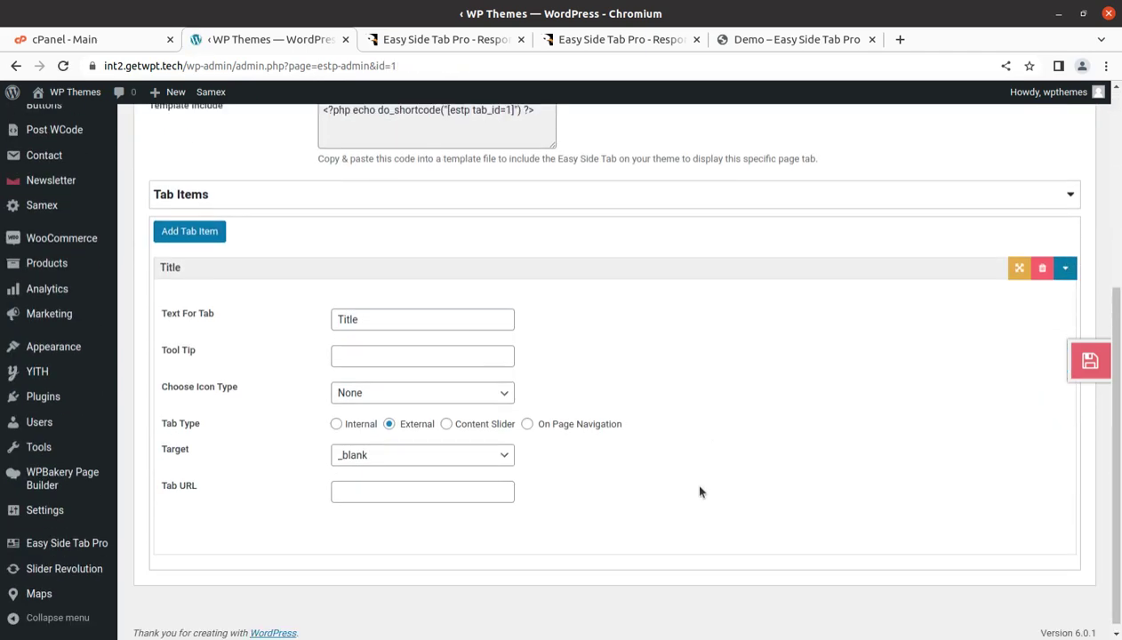
{"action": "scroll", "coordinate": [467, 475], "scroll_direction": "up", "scroll_amount": 3}
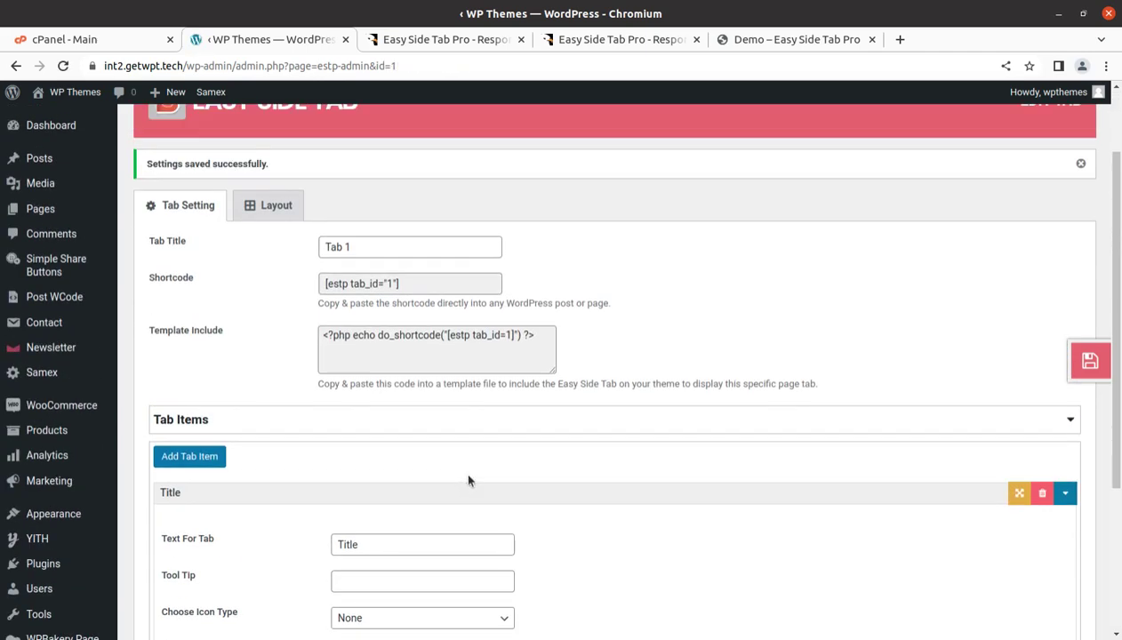
{"action": "scroll", "coordinate": [521, 444], "scroll_direction": "down", "scroll_amount": 3}
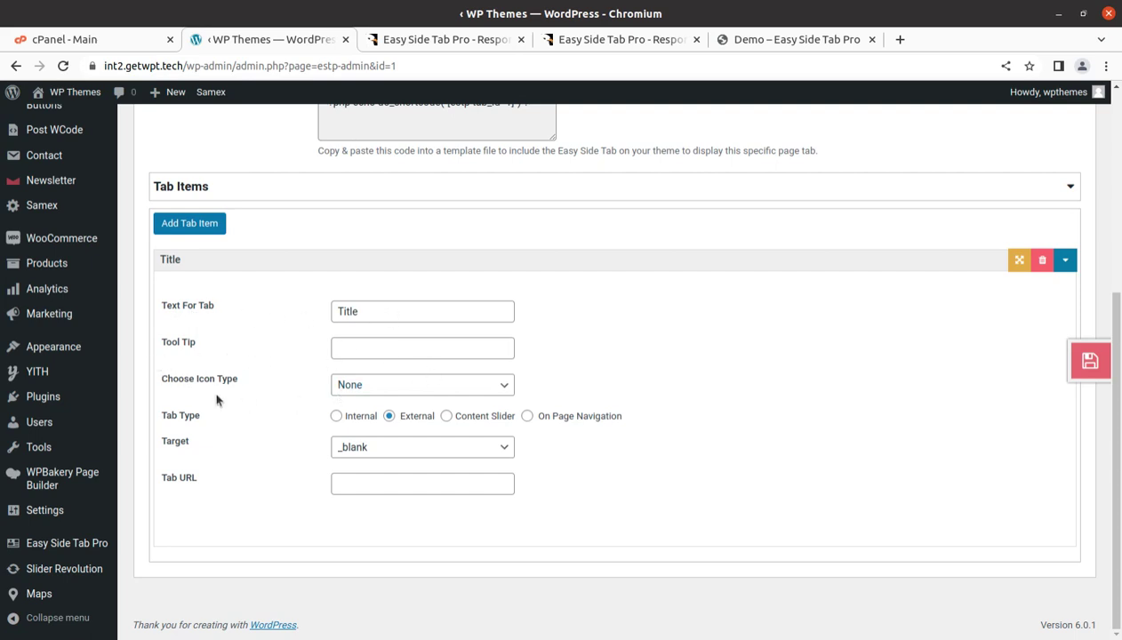
{"action": "left_click", "coordinate": [405, 388]}
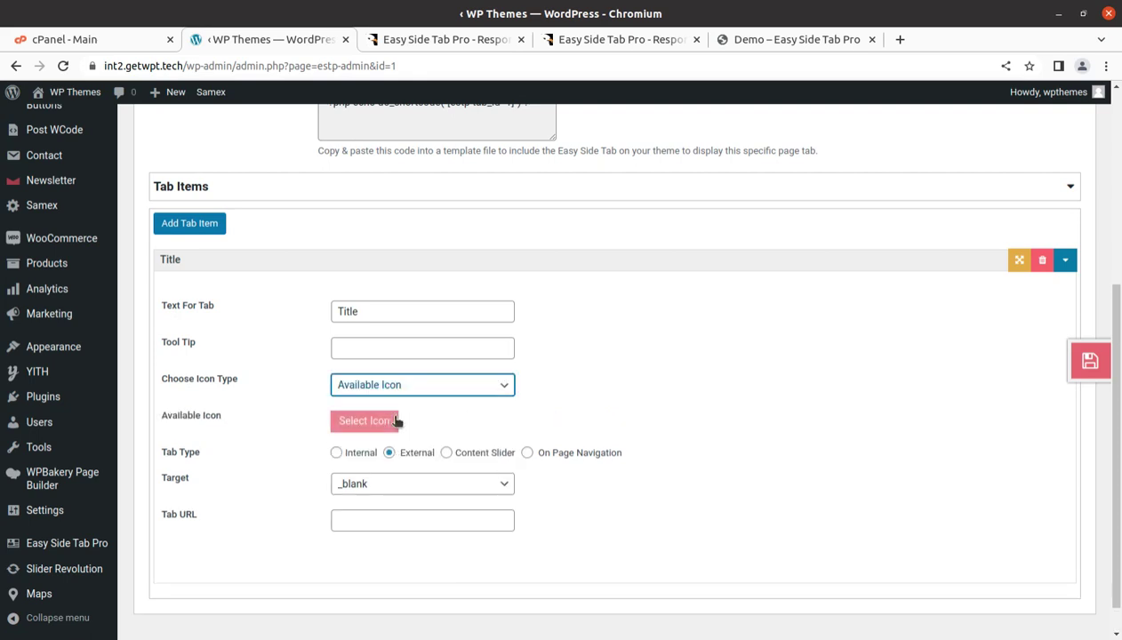
{"action": "left_click", "coordinate": [363, 423]}
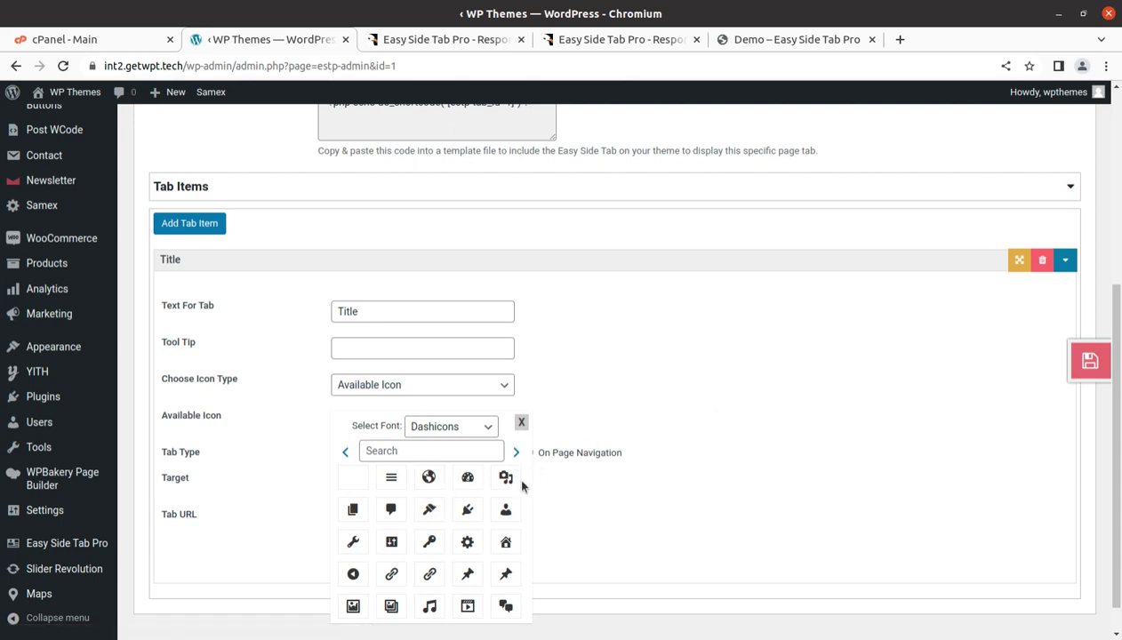
{"action": "left_click", "coordinate": [430, 482]}
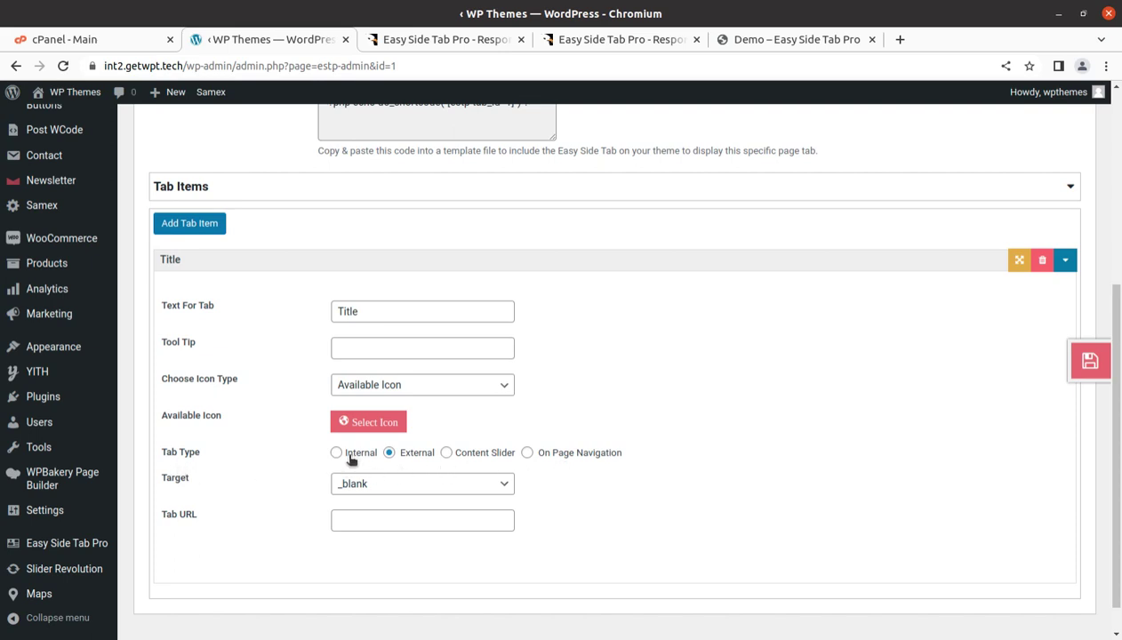
{"action": "scroll", "coordinate": [433, 510], "scroll_direction": "down", "scroll_amount": 1}
{"action": "left_click", "coordinate": [1078, 365]}
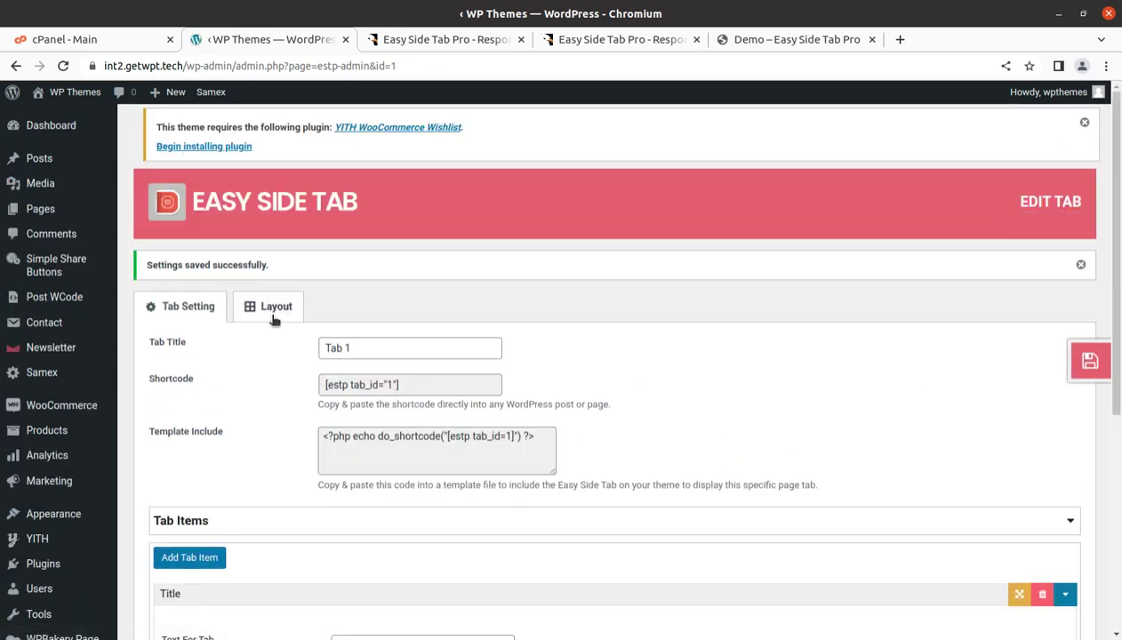
Enable Customize in Tab 1's layout settings to examine the tab color options, and disable it again
{"action": "left_click", "coordinate": [274, 311]}
{"action": "scroll", "coordinate": [476, 426], "scroll_direction": "down", "scroll_amount": 3}
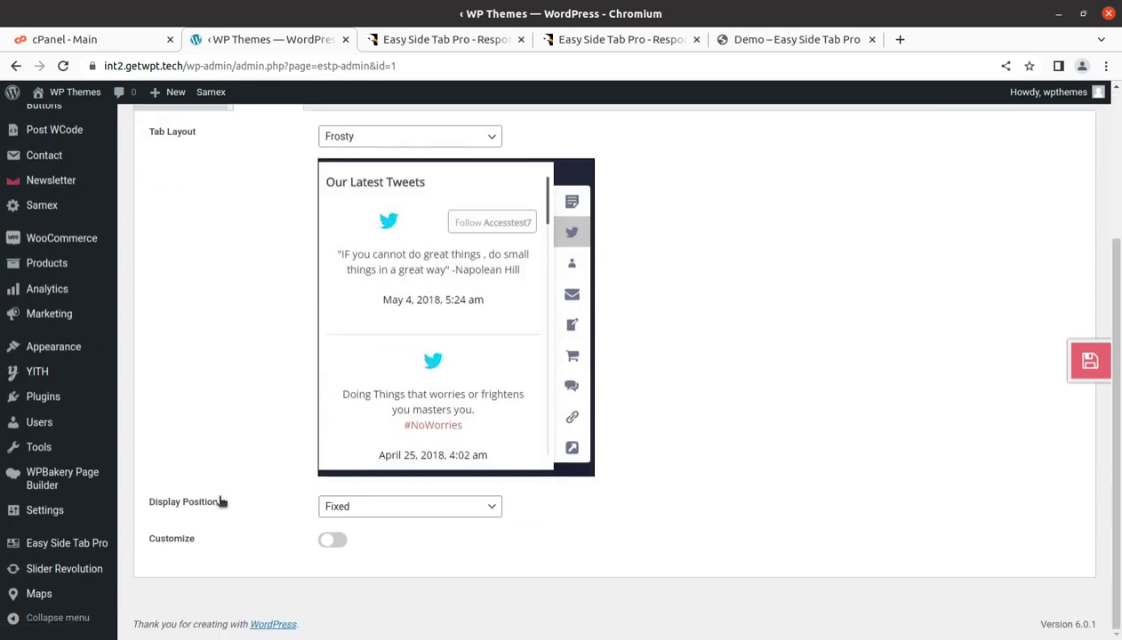
{"action": "left_click", "coordinate": [332, 542]}
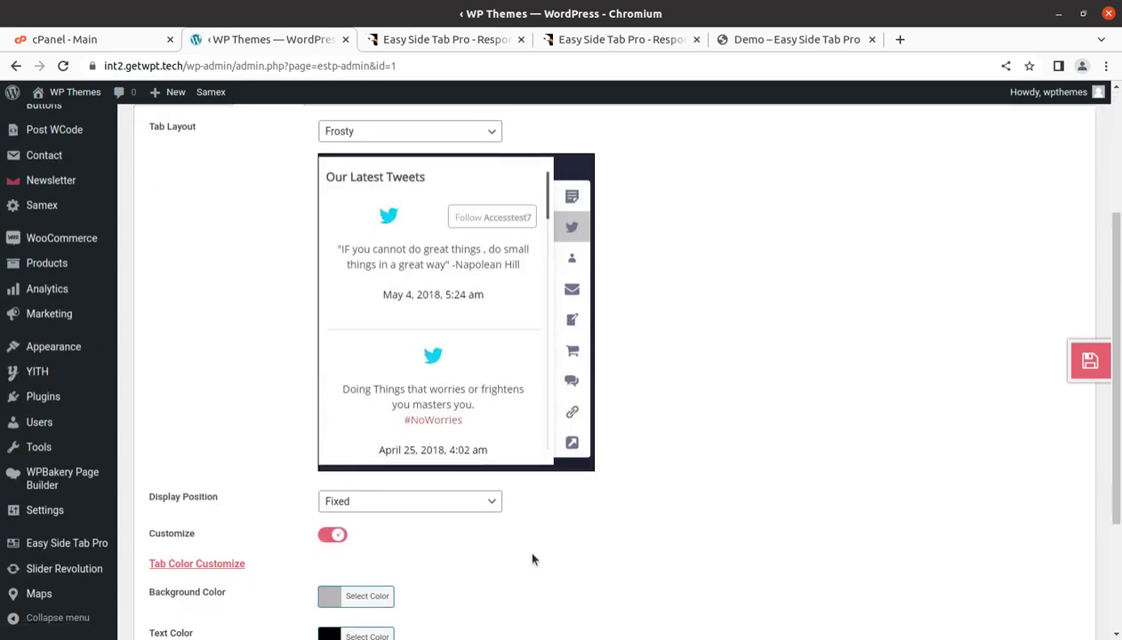
{"action": "scroll", "coordinate": [532, 556], "scroll_direction": "down", "scroll_amount": 2}
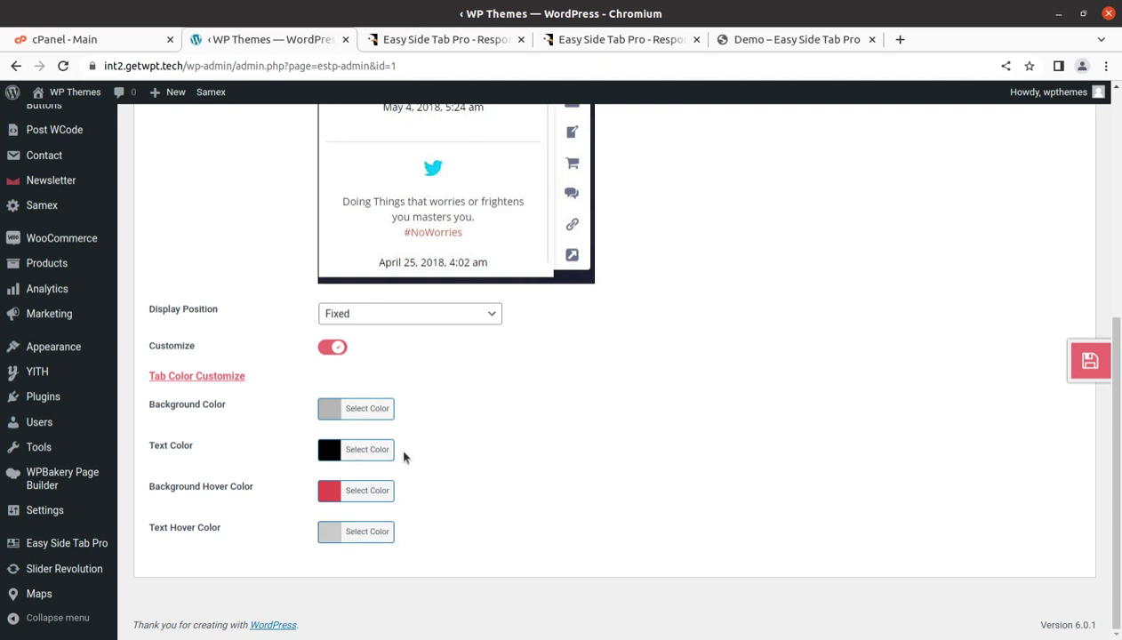
{"action": "left_click", "coordinate": [327, 349]}
{"action": "scroll", "coordinate": [298, 406], "scroll_direction": "up", "scroll_amount": 3}
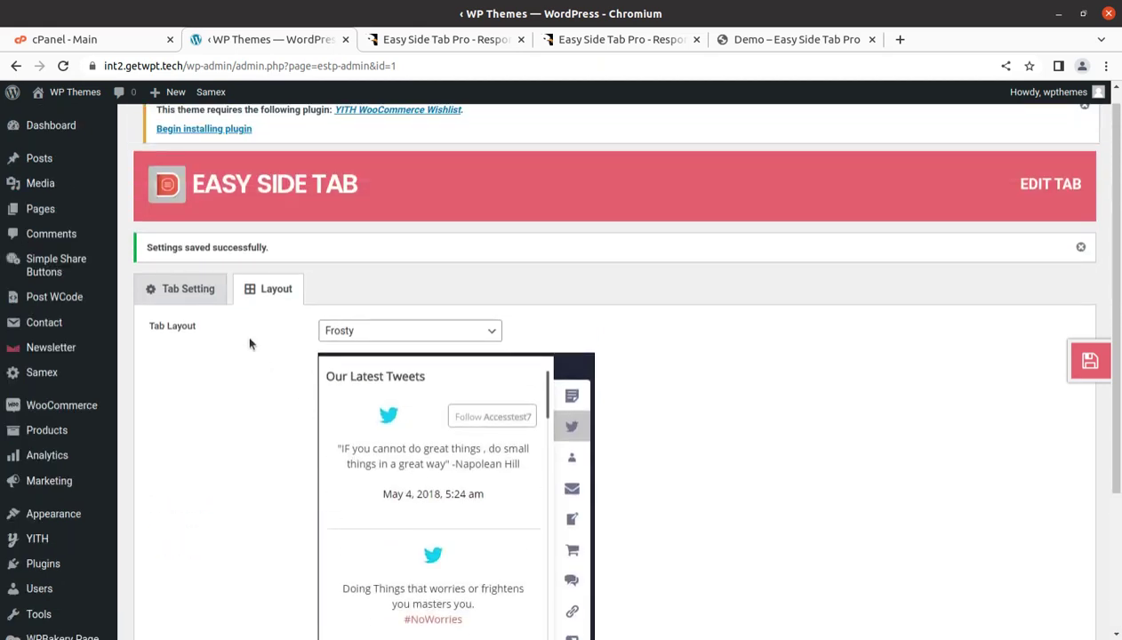
Return to Tab 1's general settings, review its tab items, and save the tab
{"action": "left_click", "coordinate": [147, 297]}
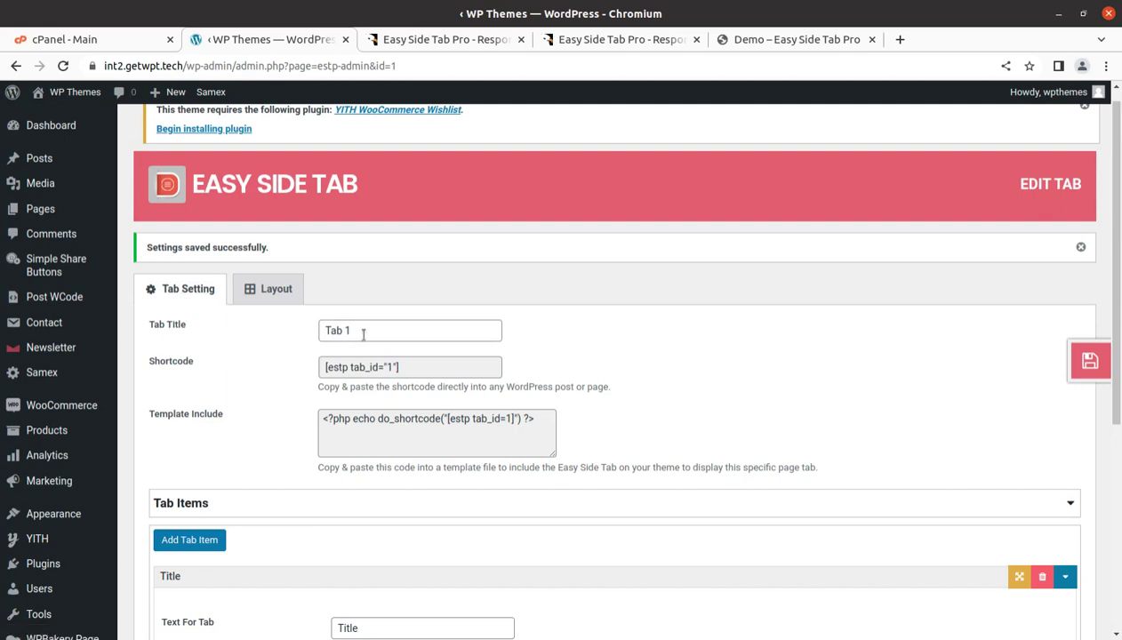
{"action": "scroll", "coordinate": [427, 369], "scroll_direction": "down", "scroll_amount": 2}
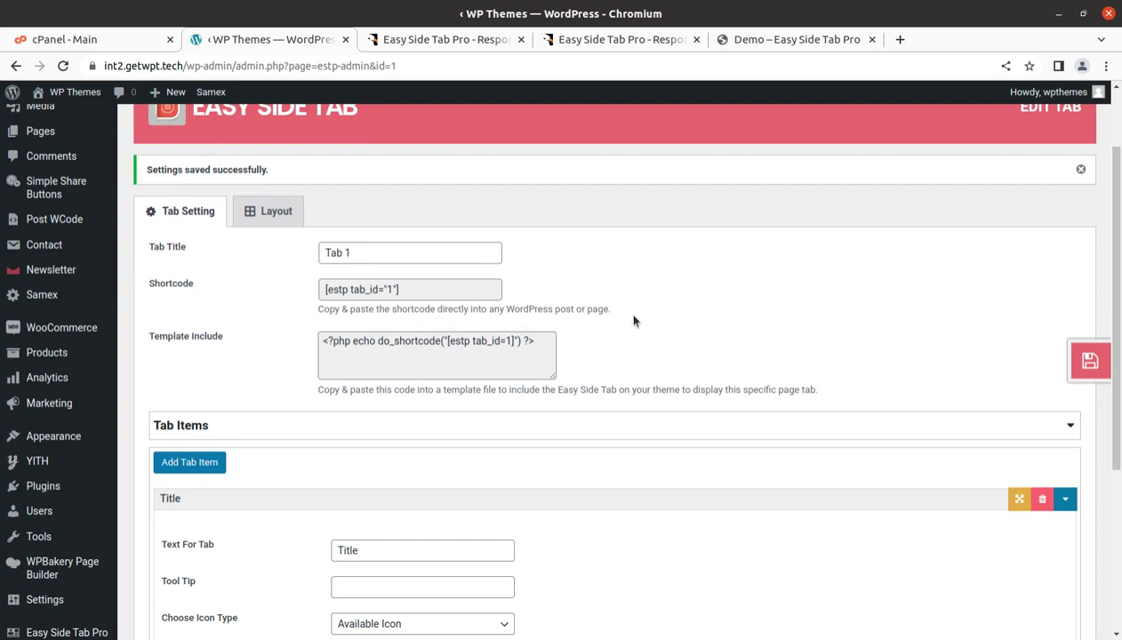
{"action": "scroll", "coordinate": [474, 326], "scroll_direction": "down", "scroll_amount": 5}
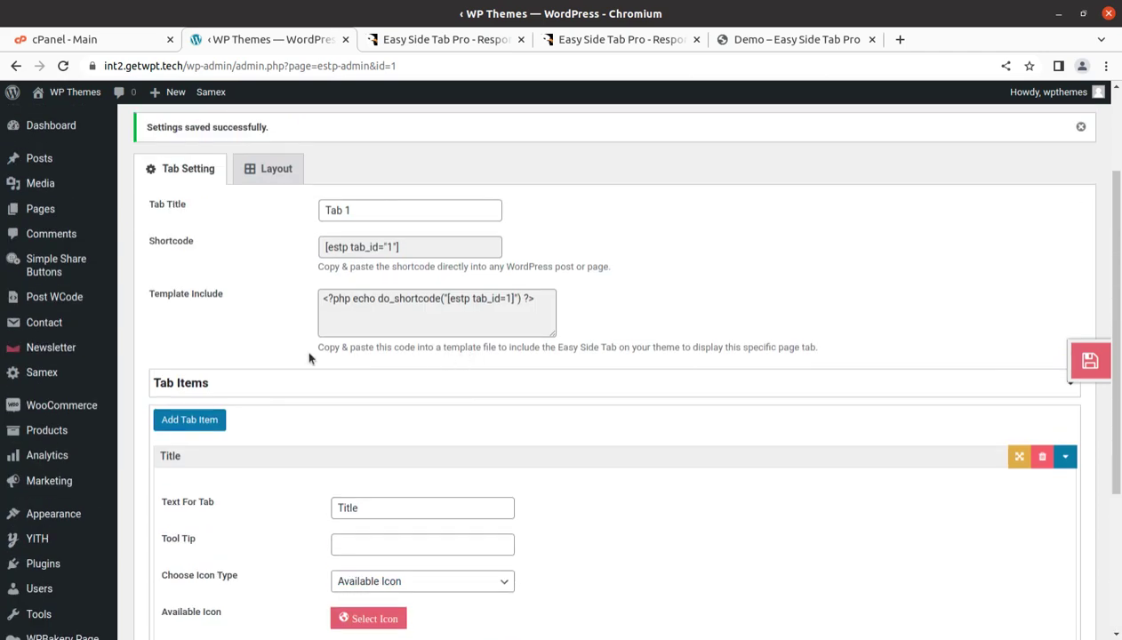
{"action": "left_click", "coordinate": [1084, 376]}
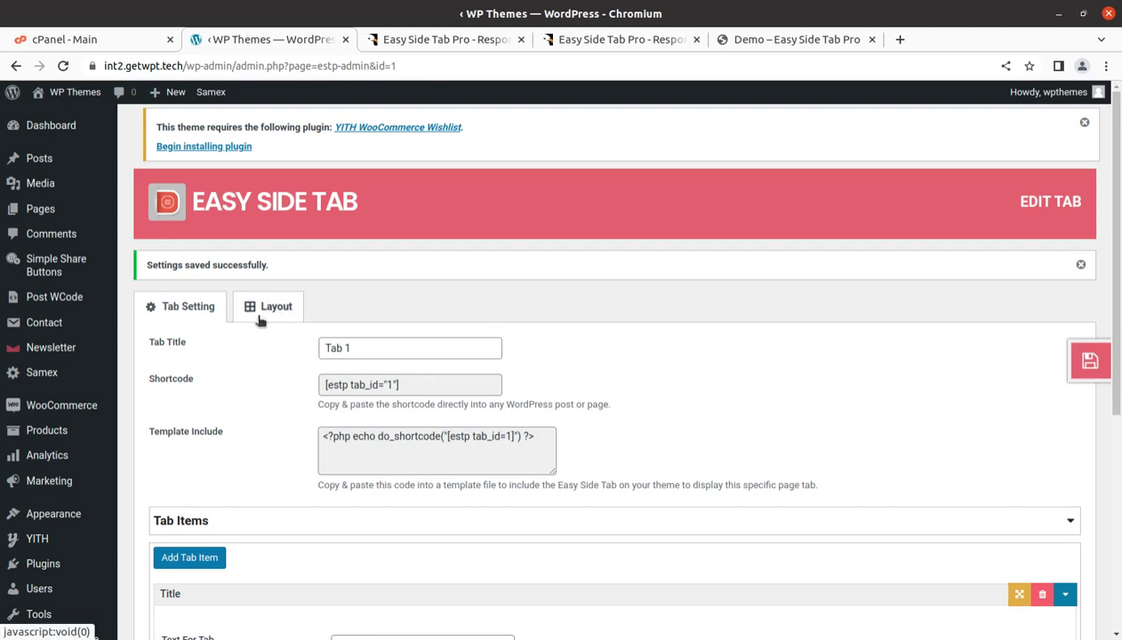
Copy Tab 1's Template Include code, <?php echo do_shortcode("[estp tab_id=1]") ?>
{"action": "scroll", "coordinate": [766, 409], "scroll_direction": "down", "scroll_amount": 5}
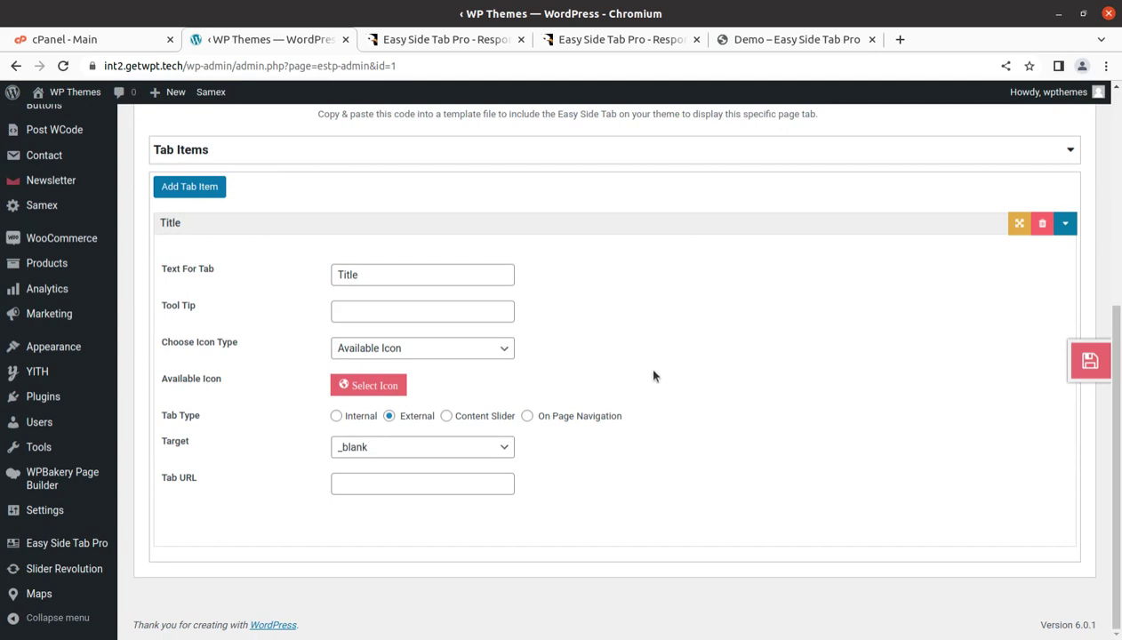
{"action": "scroll", "coordinate": [653, 376], "scroll_direction": "up", "scroll_amount": 3}
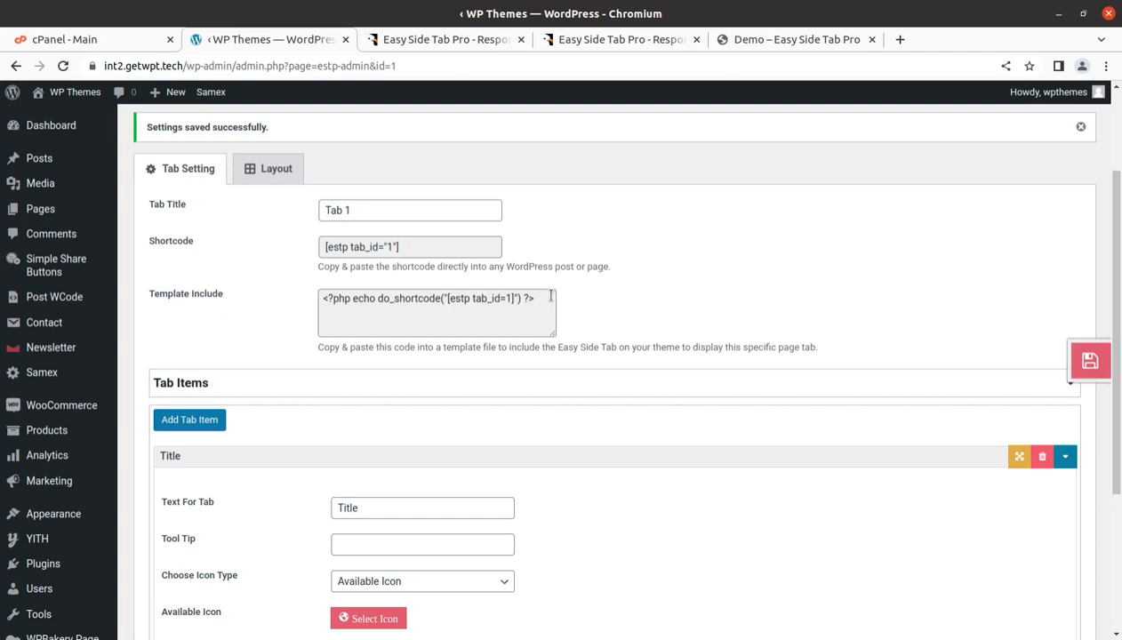
{"action": "left_click_drag", "start_coordinate": [539, 298], "coordinate": [318, 295]}
{"action": "key", "text": "ctrl+c"}
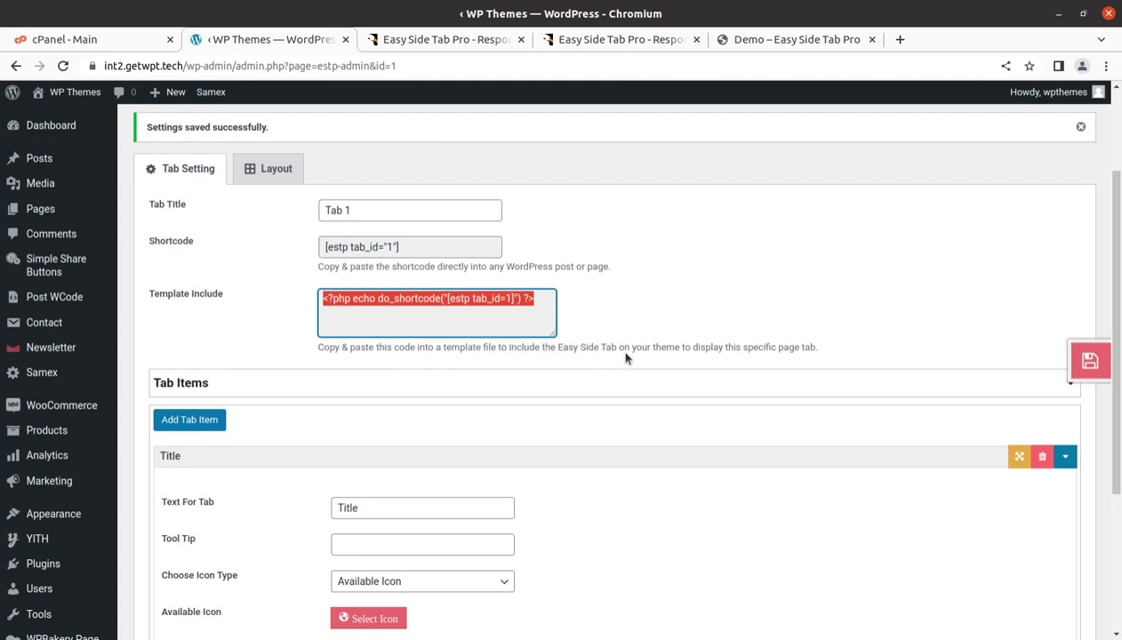
{"action": "left_click", "coordinate": [662, 302]}
{"action": "left_click_drag", "start_coordinate": [535, 298], "coordinate": [313, 296]}
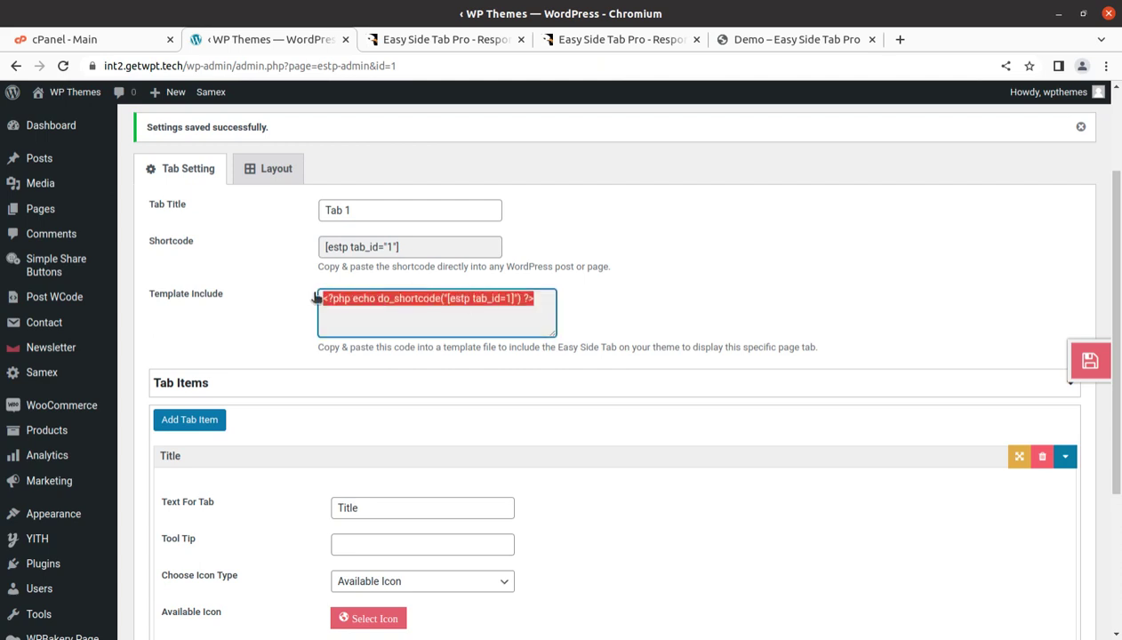
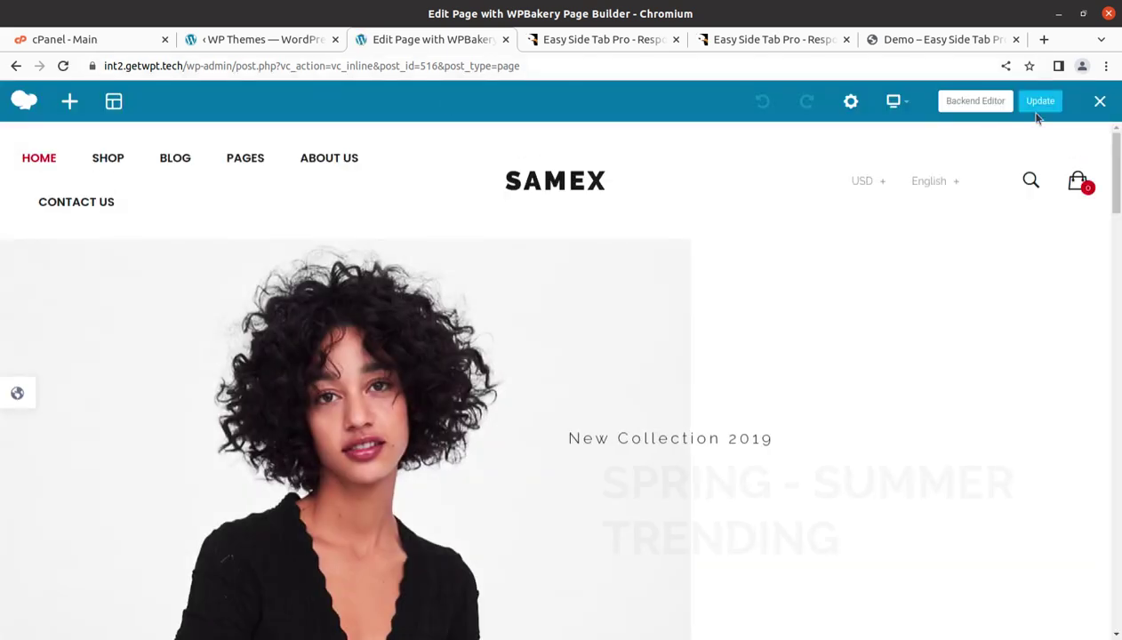
Switch the Home 2 page to the backend editor and go to the empty area below its last content row
{"action": "left_click", "coordinate": [973, 103]}
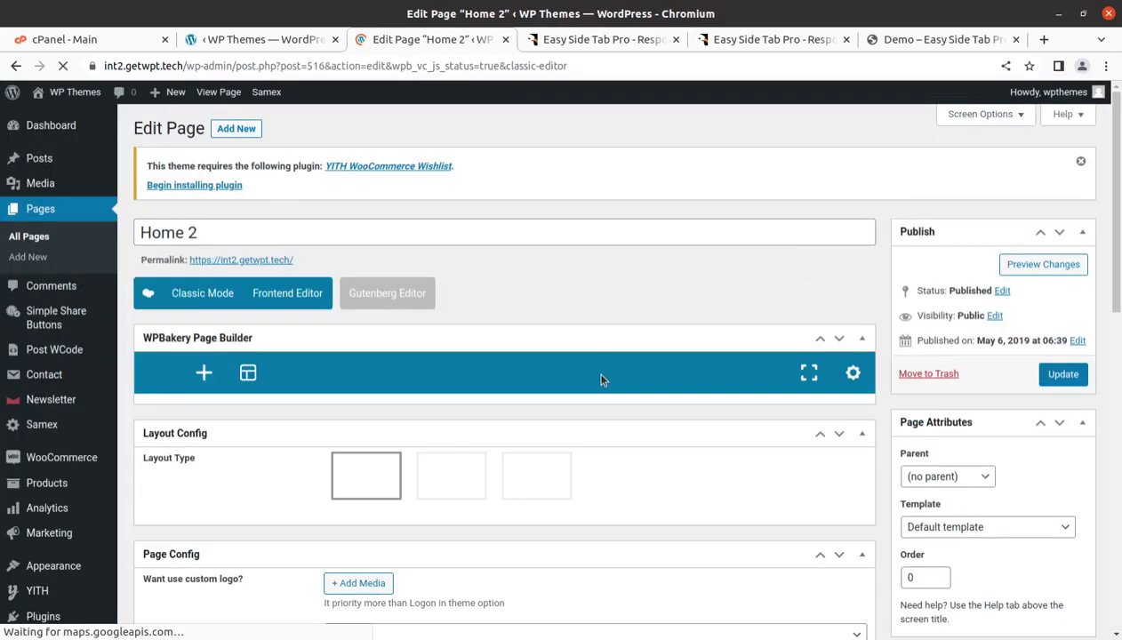
{"action": "scroll", "coordinate": [601, 381], "scroll_direction": "down", "scroll_amount": 4}
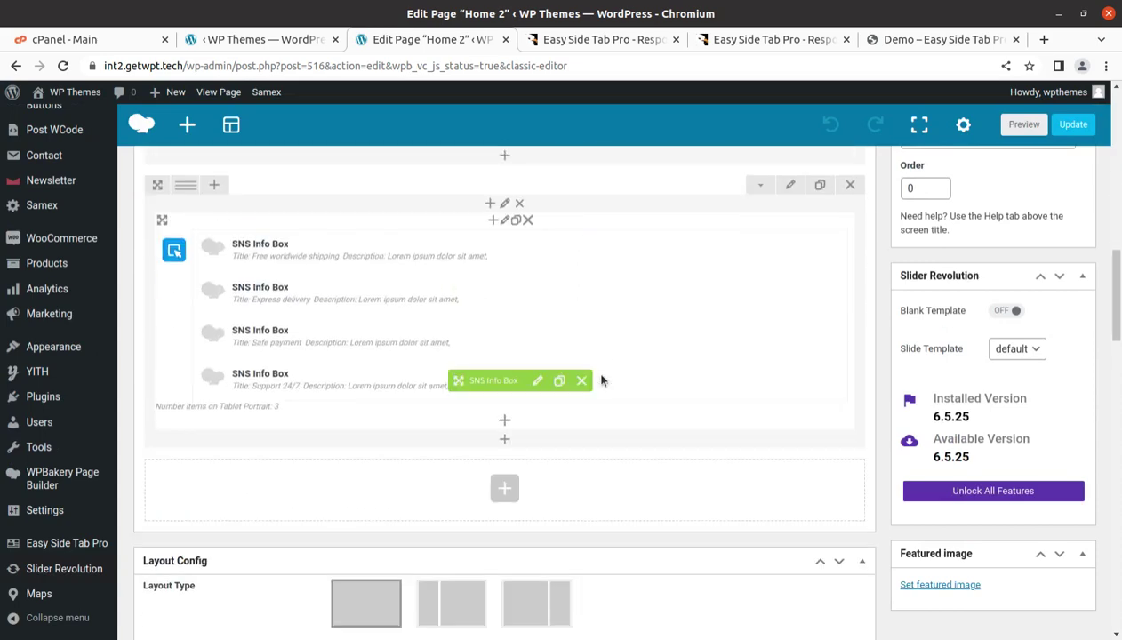
{"action": "scroll", "coordinate": [602, 380], "scroll_direction": "down", "scroll_amount": 10}
{"action": "scroll", "coordinate": [601, 381], "scroll_direction": "up", "scroll_amount": 5}
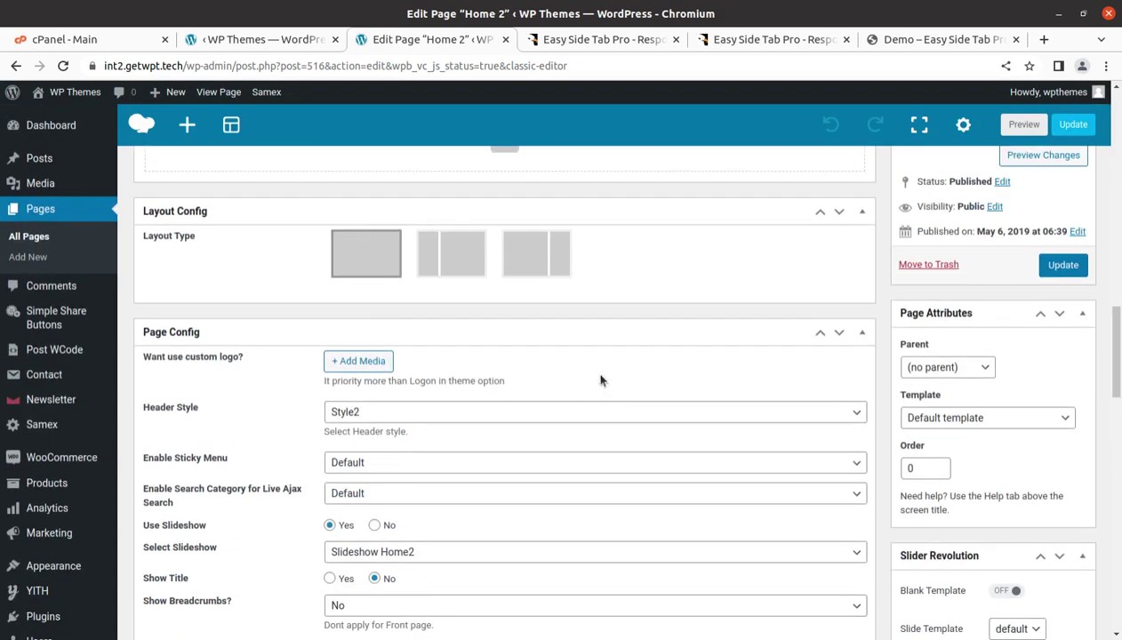
{"action": "scroll", "coordinate": [346, 358], "scroll_direction": "up", "scroll_amount": 4}
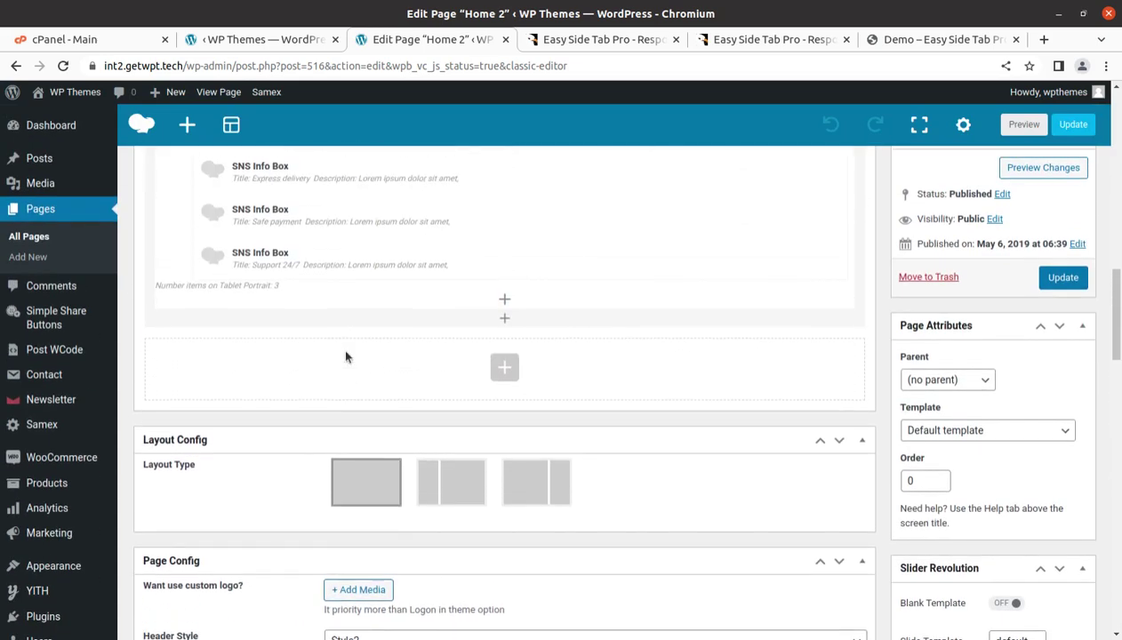
{"action": "scroll", "coordinate": [346, 357], "scroll_direction": "up", "scroll_amount": 1}
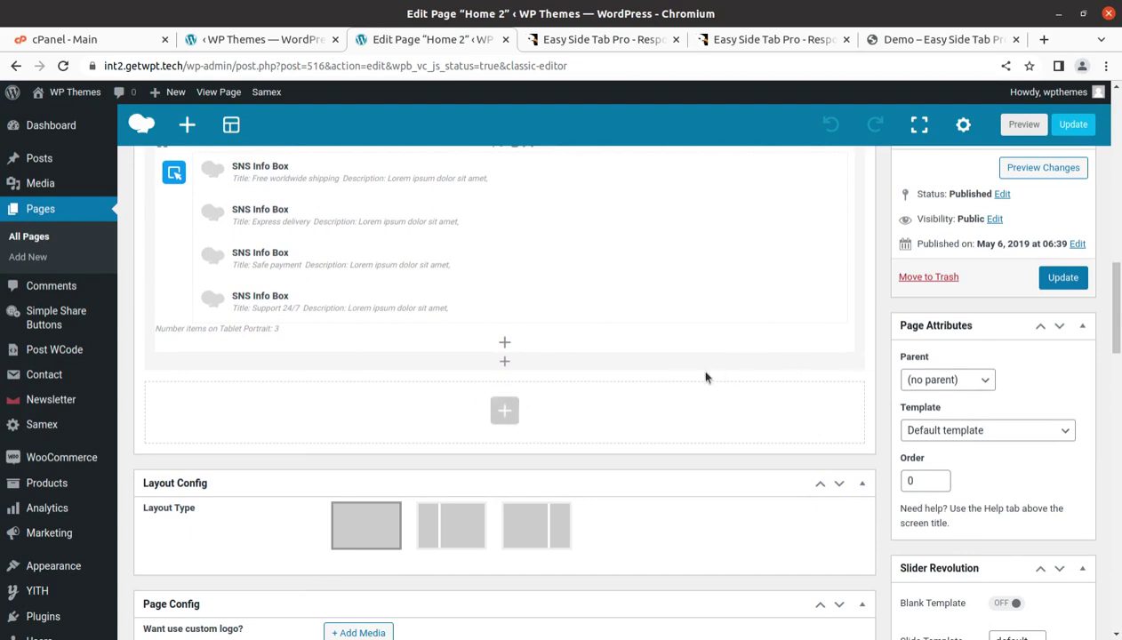
Add a text block containing the shortcode [estp tab_id="1"] below the last content row and update the page
{"action": "left_click", "coordinate": [504, 412]}
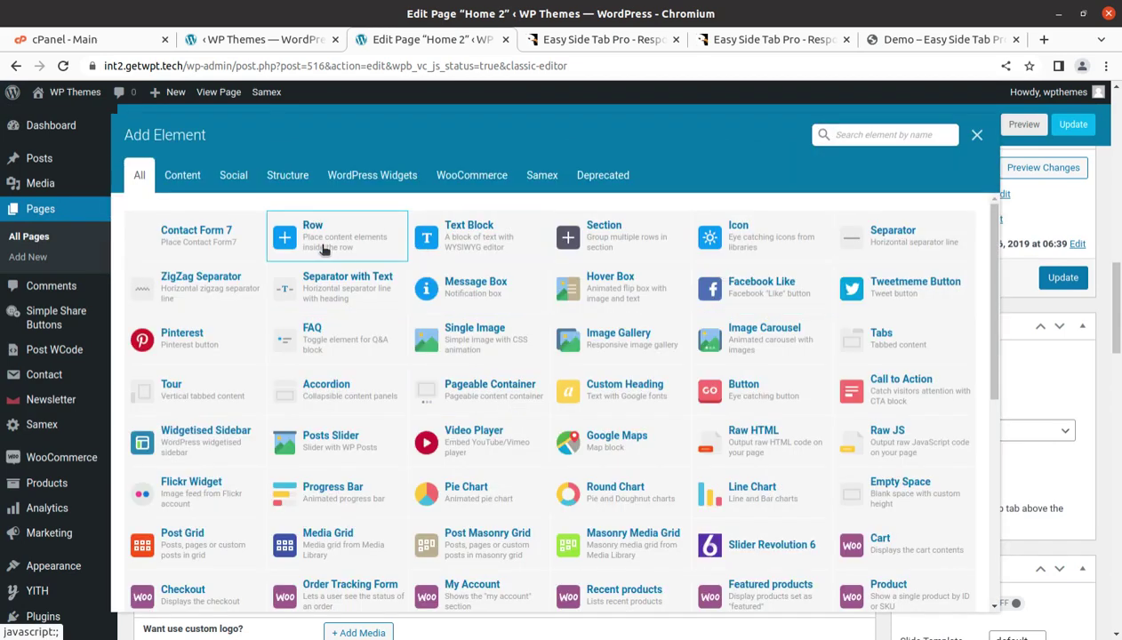
{"action": "left_click", "coordinate": [485, 249]}
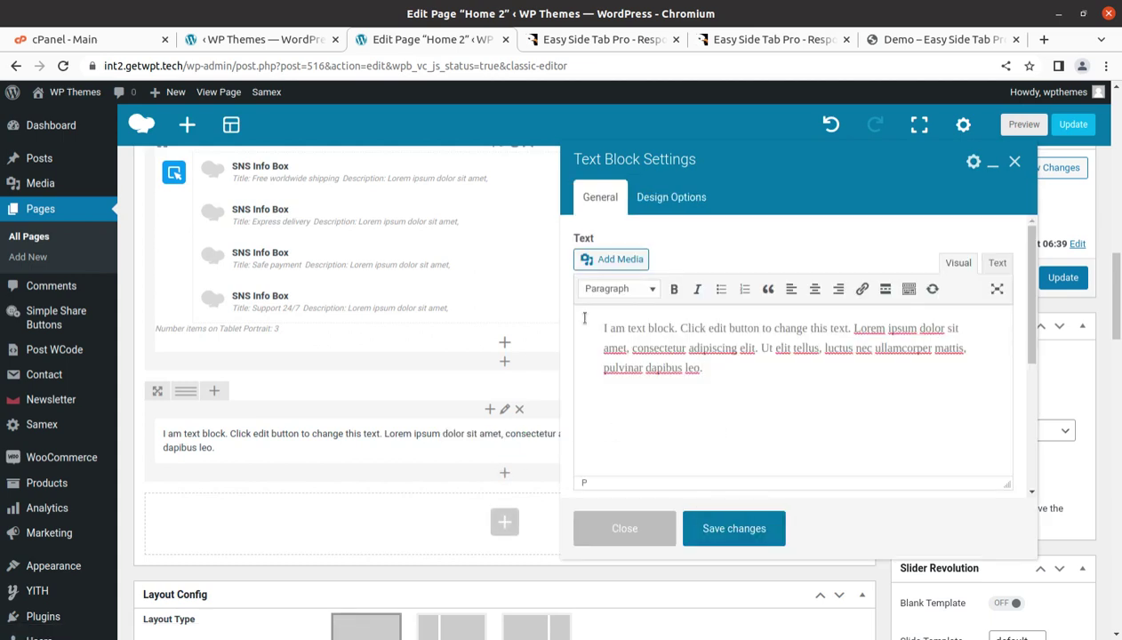
{"action": "left_click_drag", "start_coordinate": [725, 372], "coordinate": [595, 319]}
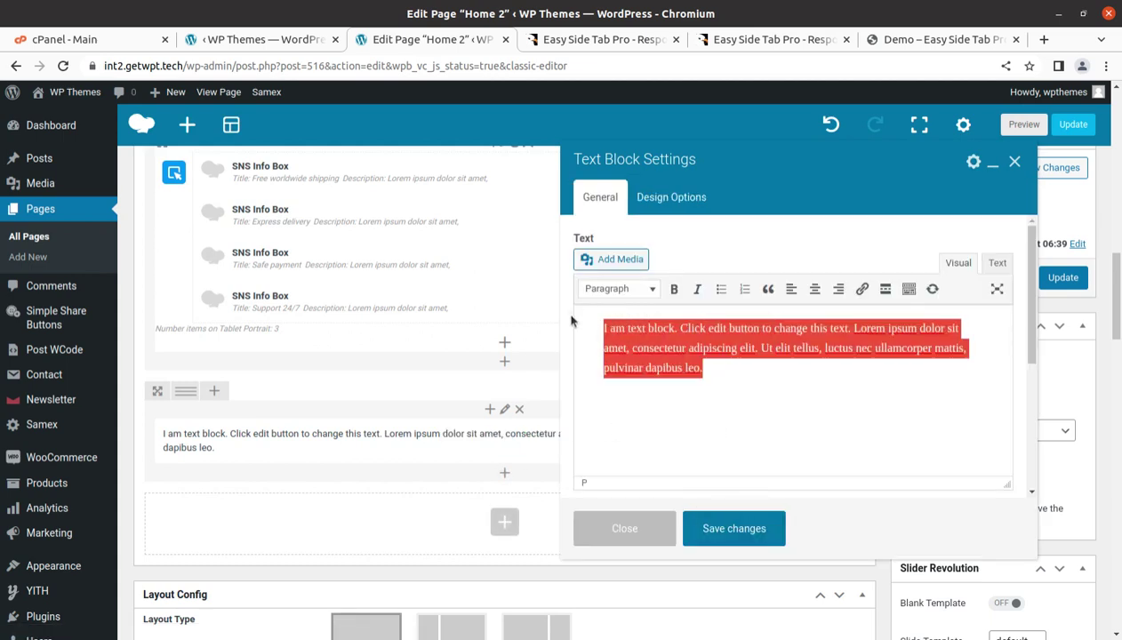
{"action": "type", "text": "[estp tab_id=\"1\"]"}
{"action": "left_click", "coordinate": [731, 530]}
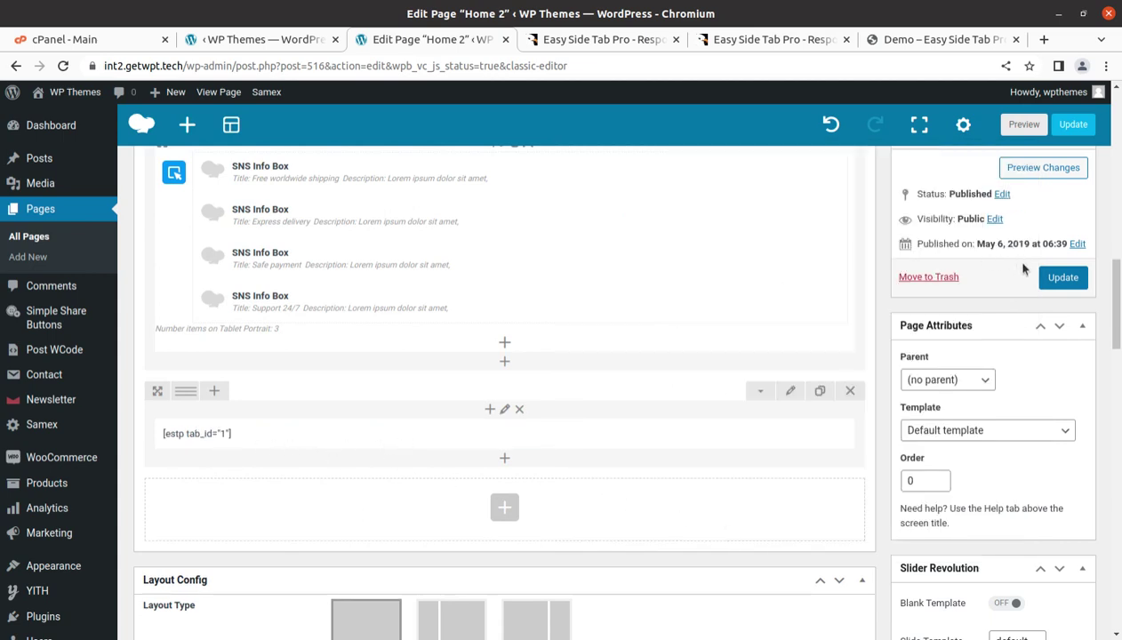
{"action": "left_click", "coordinate": [1061, 281]}
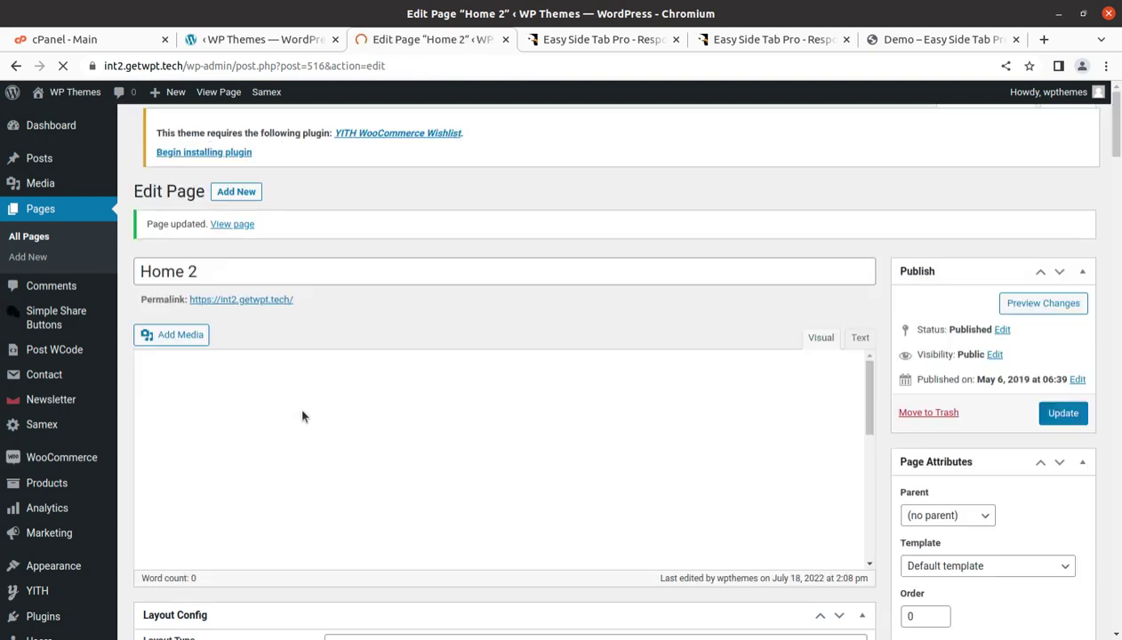
Open the updated Home 2 page in a separate browser tab and examine the floating side tab along the page
{"action": "left_click", "coordinate": [233, 226], "text": "ctrl"}
{"action": "left_click", "coordinate": [522, 43]}
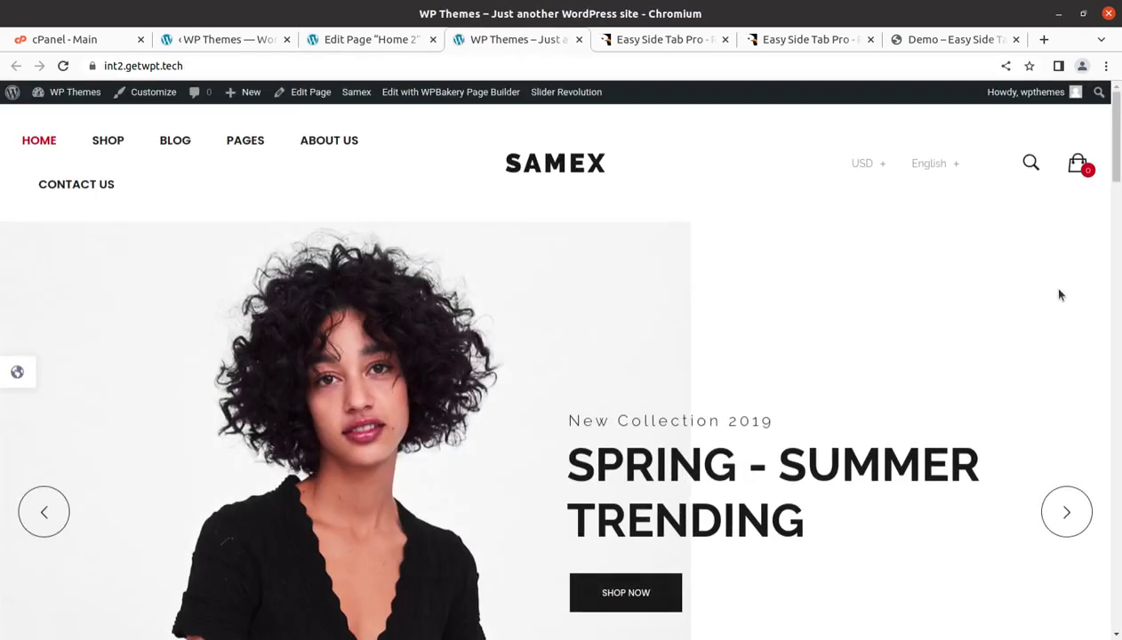
{"action": "scroll", "coordinate": [1058, 294], "scroll_direction": "down", "scroll_amount": 10}
{"action": "scroll", "coordinate": [1058, 296], "scroll_direction": "down", "scroll_amount": 3}
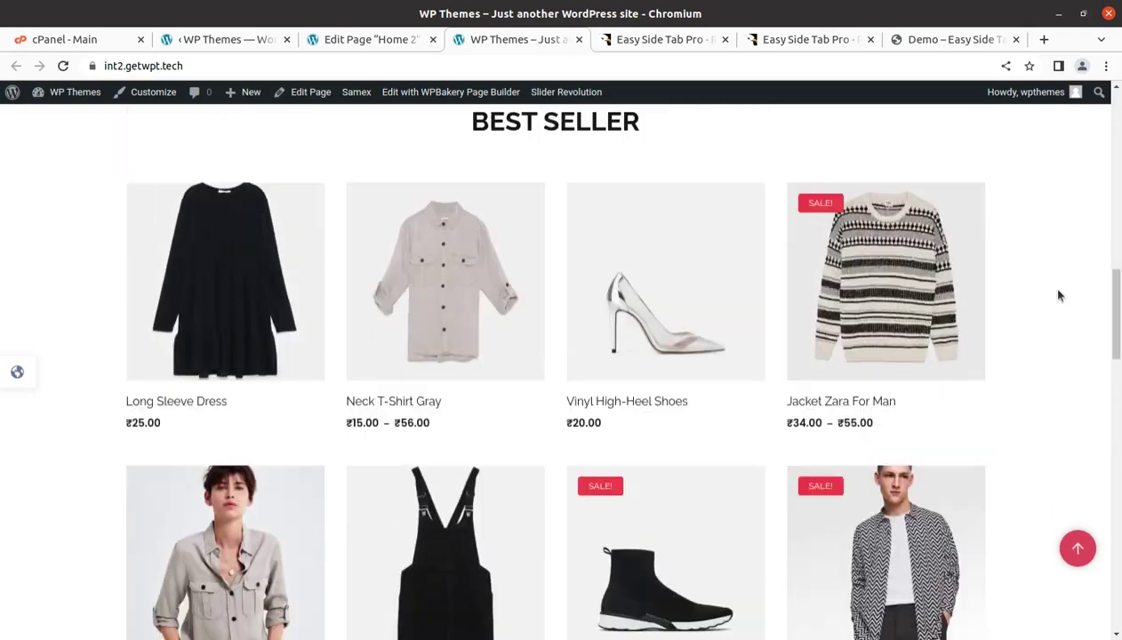
{"action": "scroll", "coordinate": [1058, 296], "scroll_direction": "up", "scroll_amount": 8}
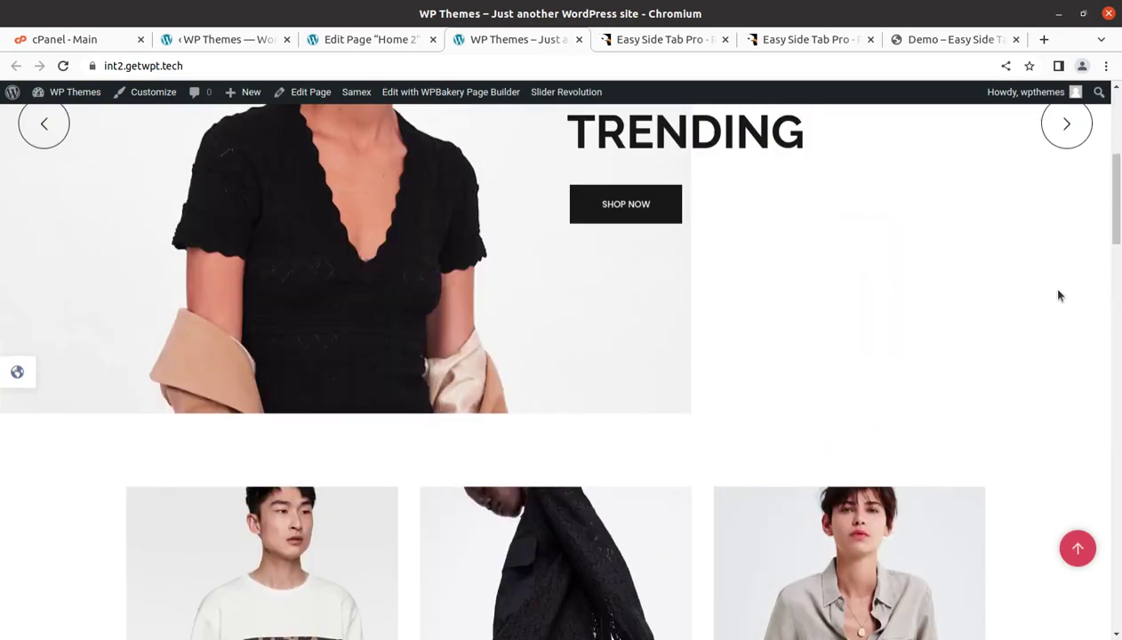
{"action": "scroll", "coordinate": [1058, 296], "scroll_direction": "up", "scroll_amount": 4}
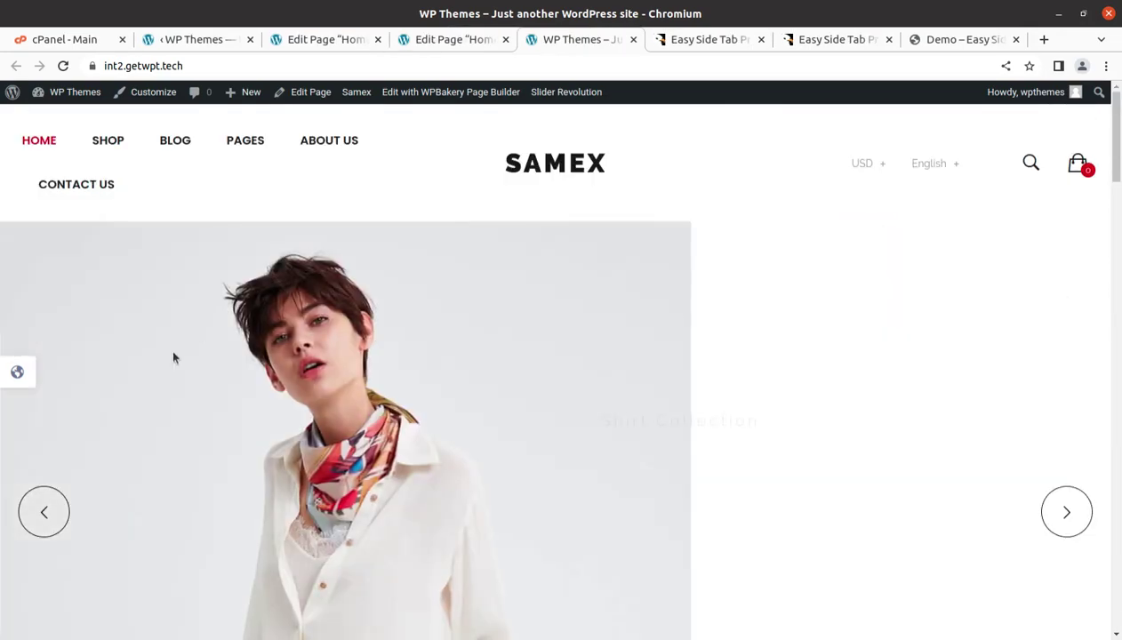
Test the link of the floating side tab's globe item and close the page it opens
{"action": "mouse_move", "coordinate": [2, 372]}
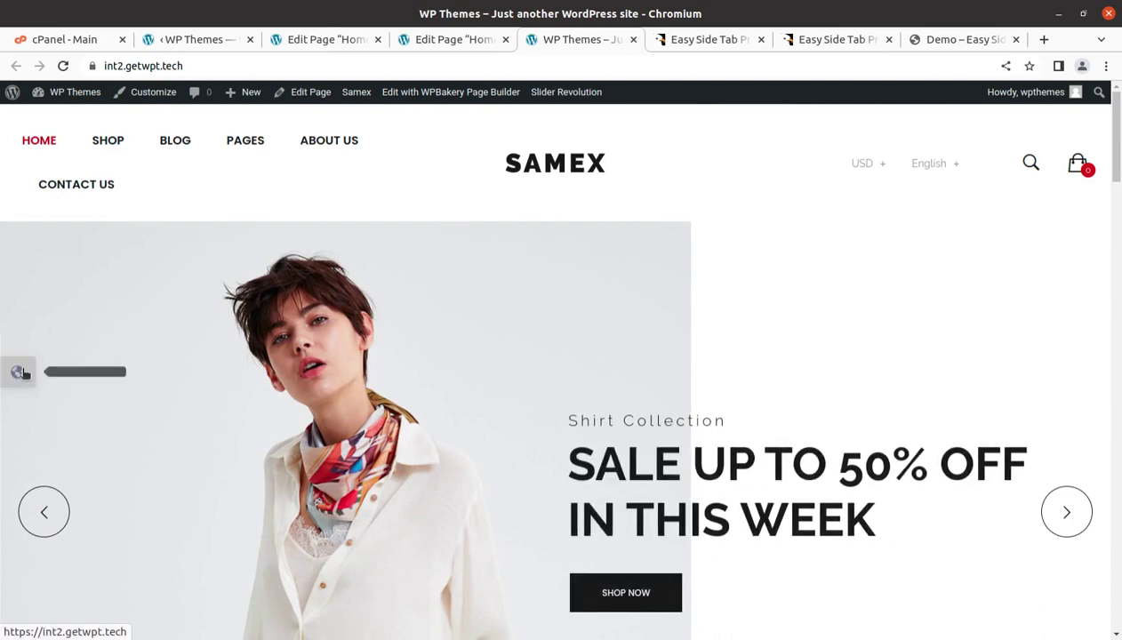
{"action": "left_click", "coordinate": [21, 373]}
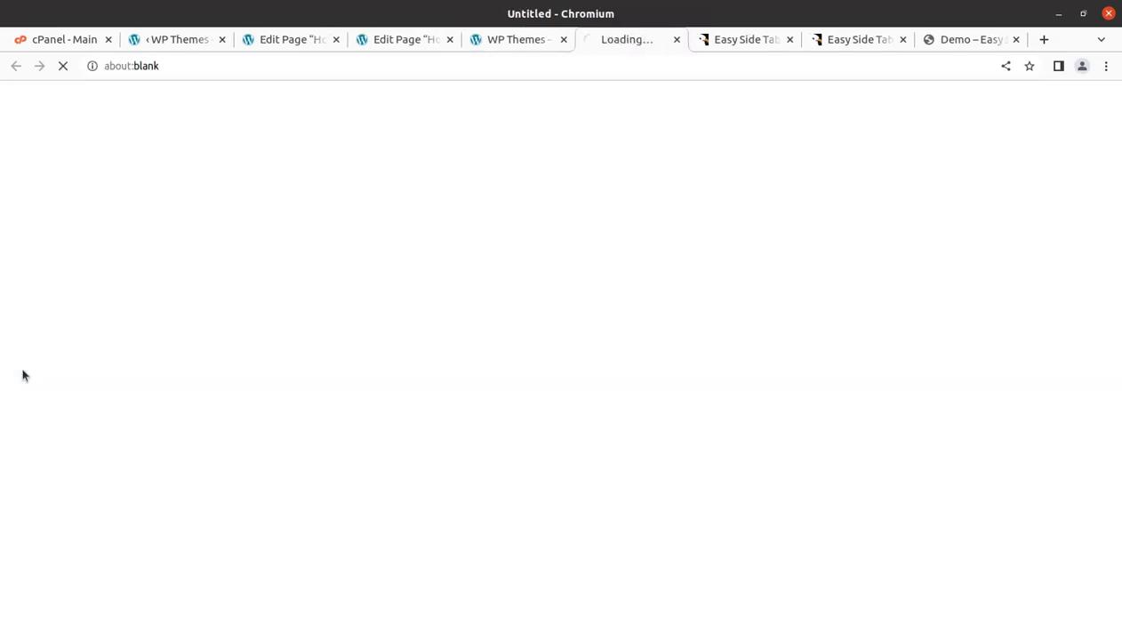
{"action": "left_click", "coordinate": [676, 39]}
Return to the Tab 1 settings and set the Title item's tab type to Internal, leaving its target unselected
{"action": "left_click", "coordinate": [396, 41]}
{"action": "left_click", "coordinate": [307, 41]}
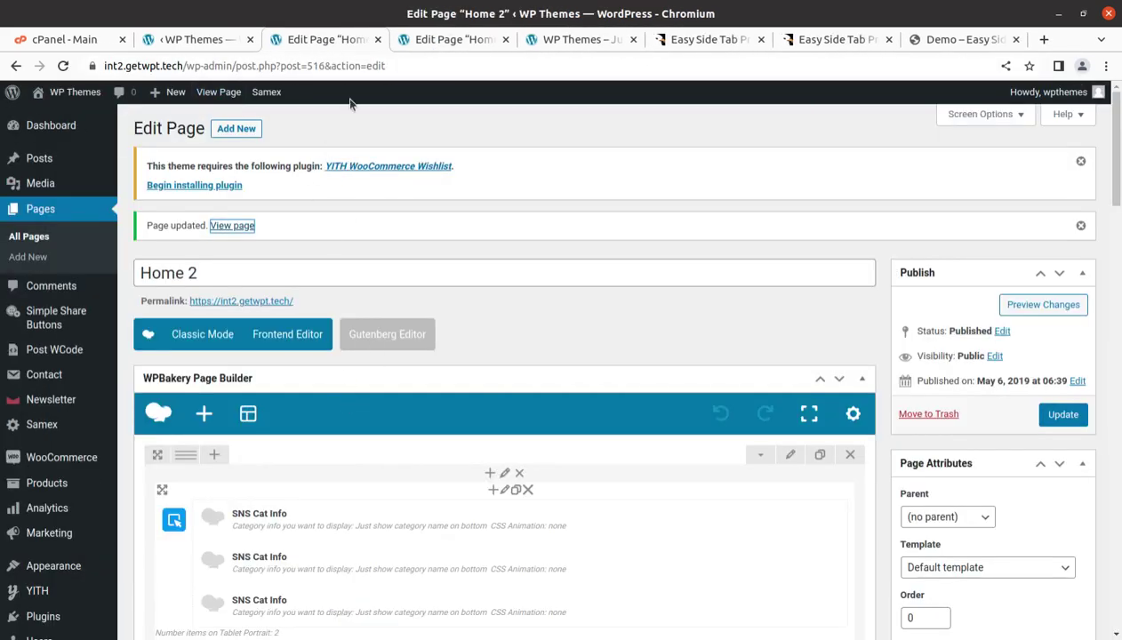
{"action": "left_click", "coordinate": [427, 41]}
{"action": "left_click", "coordinate": [211, 41]}
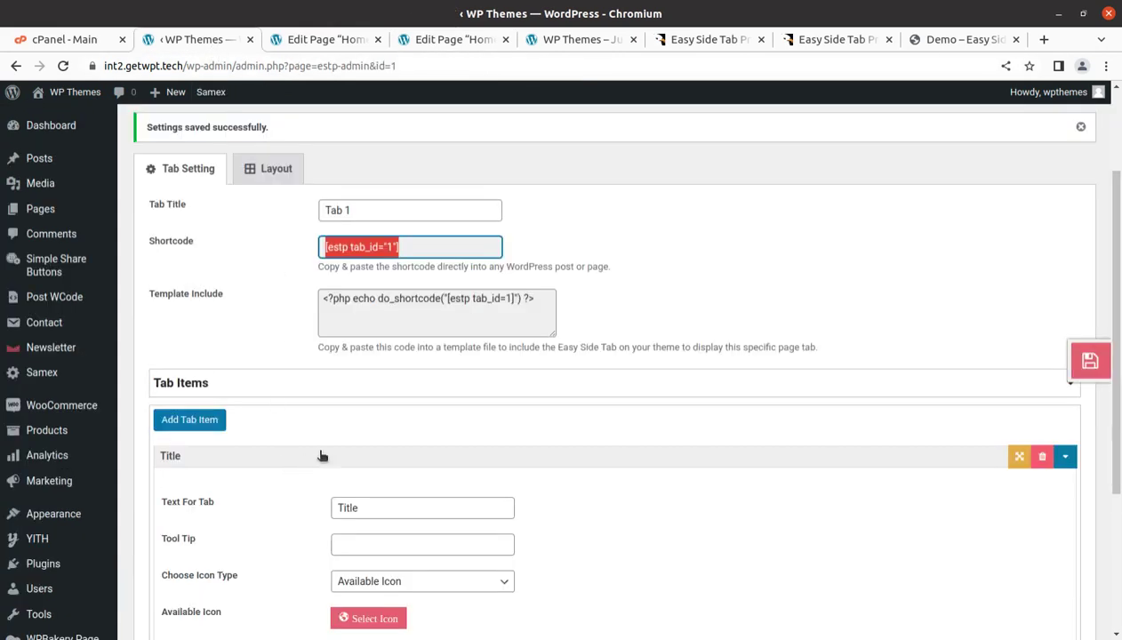
{"action": "scroll", "coordinate": [548, 417], "scroll_direction": "down", "scroll_amount": 1}
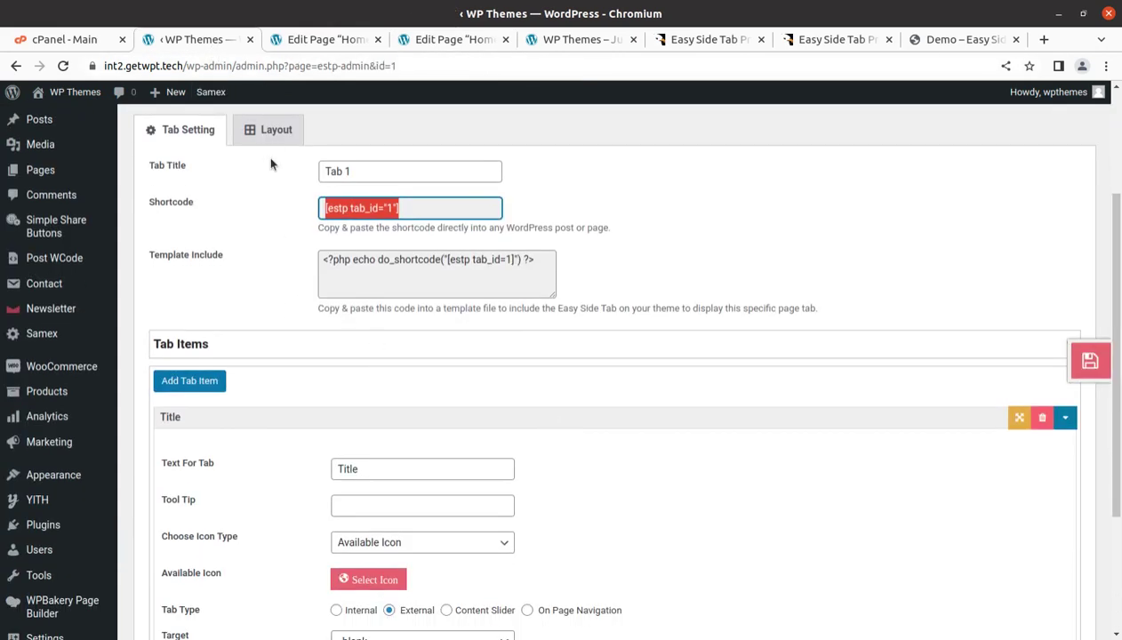
{"action": "scroll", "coordinate": [300, 374], "scroll_direction": "down", "scroll_amount": 5}
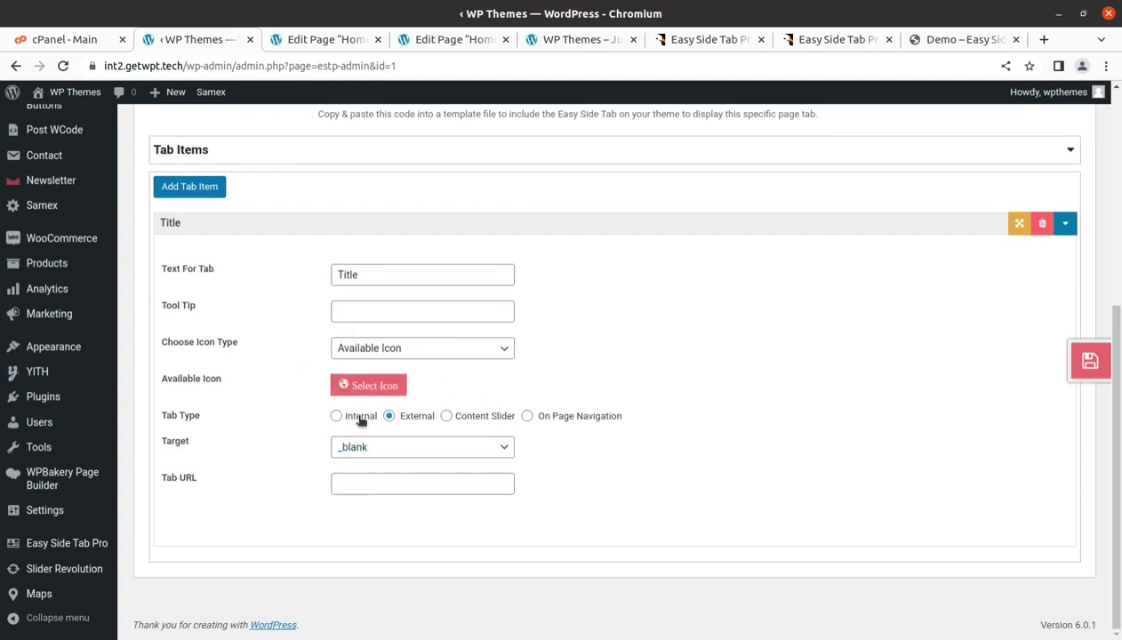
{"action": "left_click", "coordinate": [337, 416]}
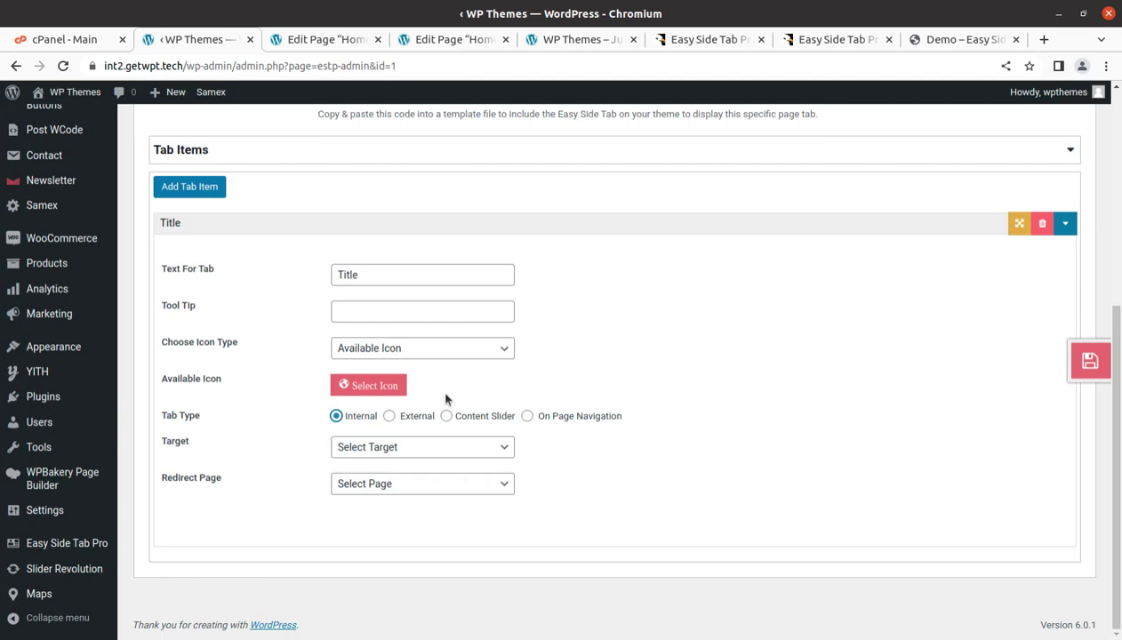
{"action": "left_click", "coordinate": [411, 448]}
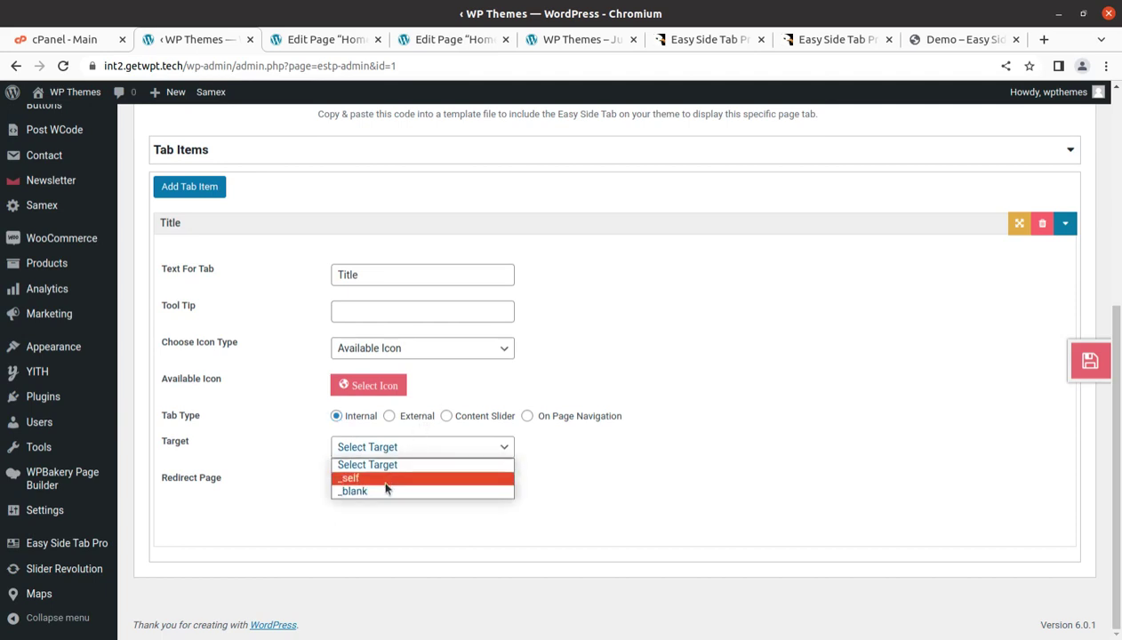
{"action": "key", "text": "Escape"}
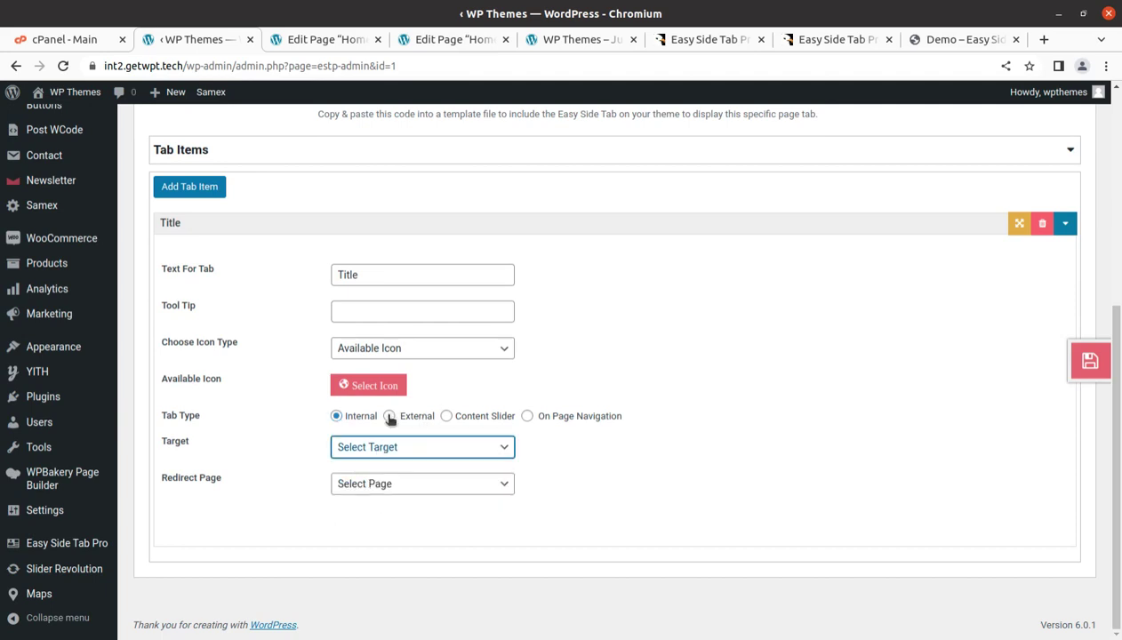
Choose the globe icon from the Dashicons set for the Title item and save the tab settings
{"action": "left_click", "coordinate": [370, 386]}
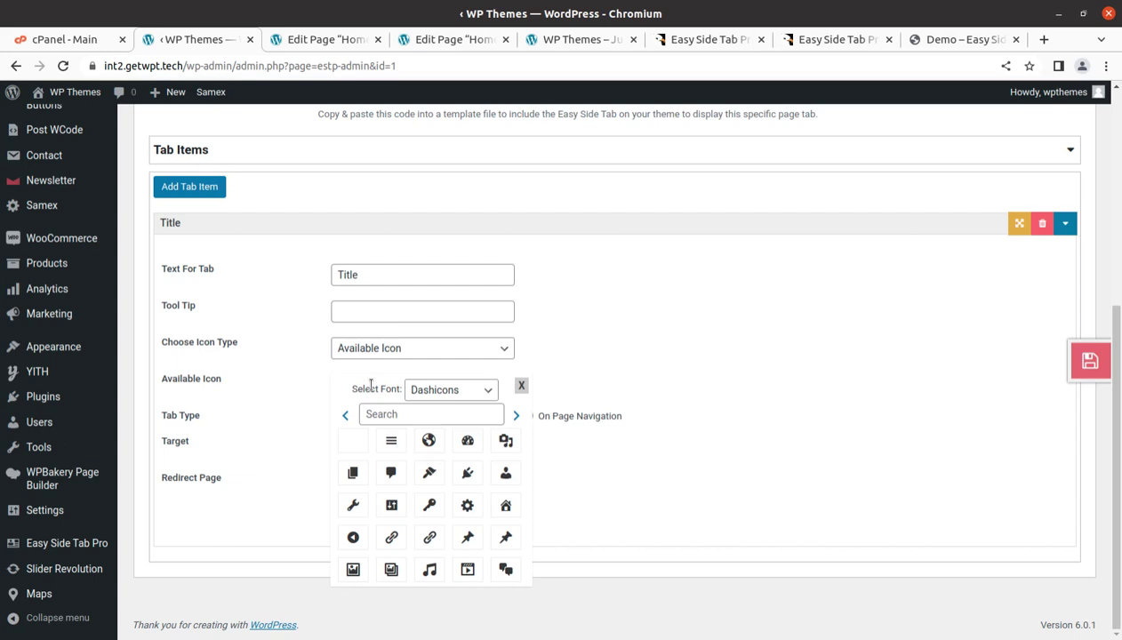
{"action": "left_click", "coordinate": [428, 442]}
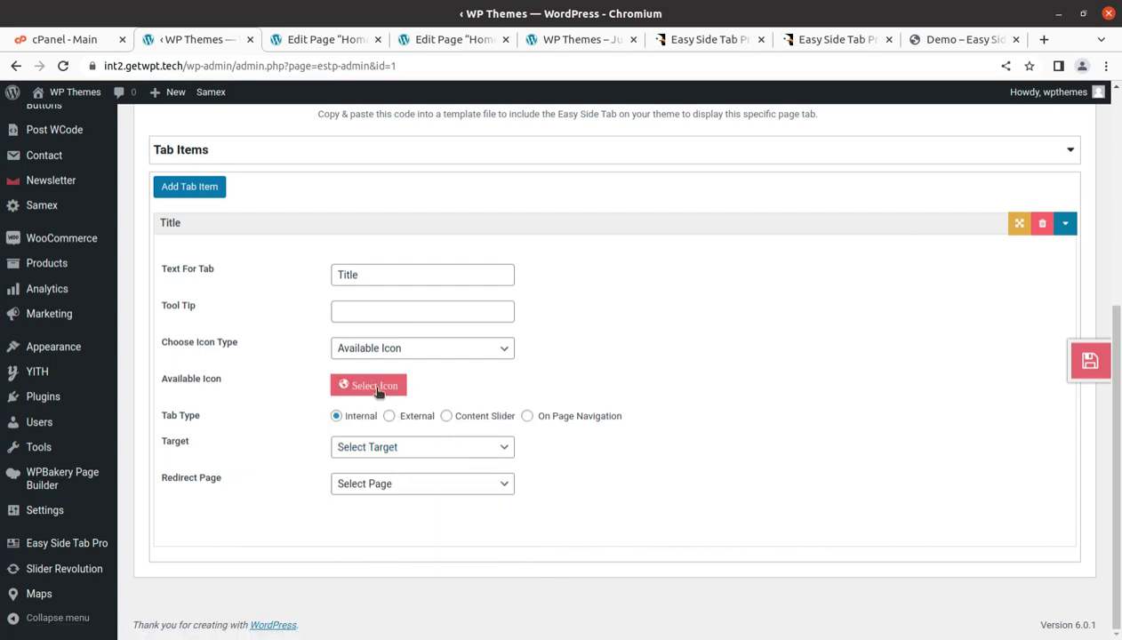
{"action": "left_click", "coordinate": [1081, 368]}
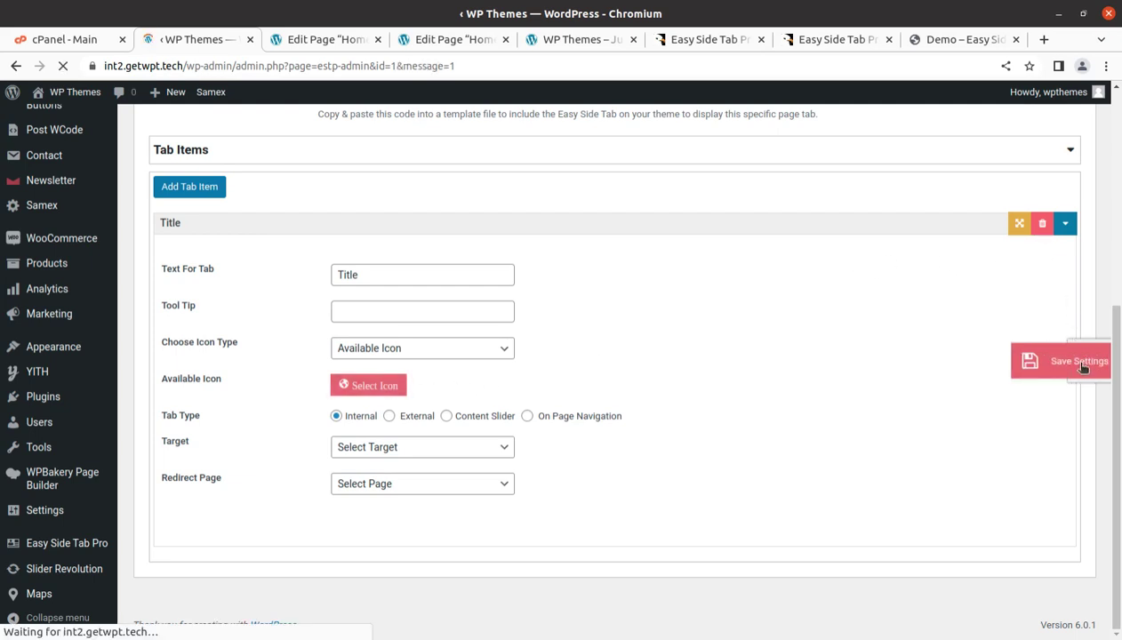
Add a second tab item to Tab 1 below the Title item
{"action": "scroll", "coordinate": [669, 330], "scroll_direction": "down", "scroll_amount": 2}
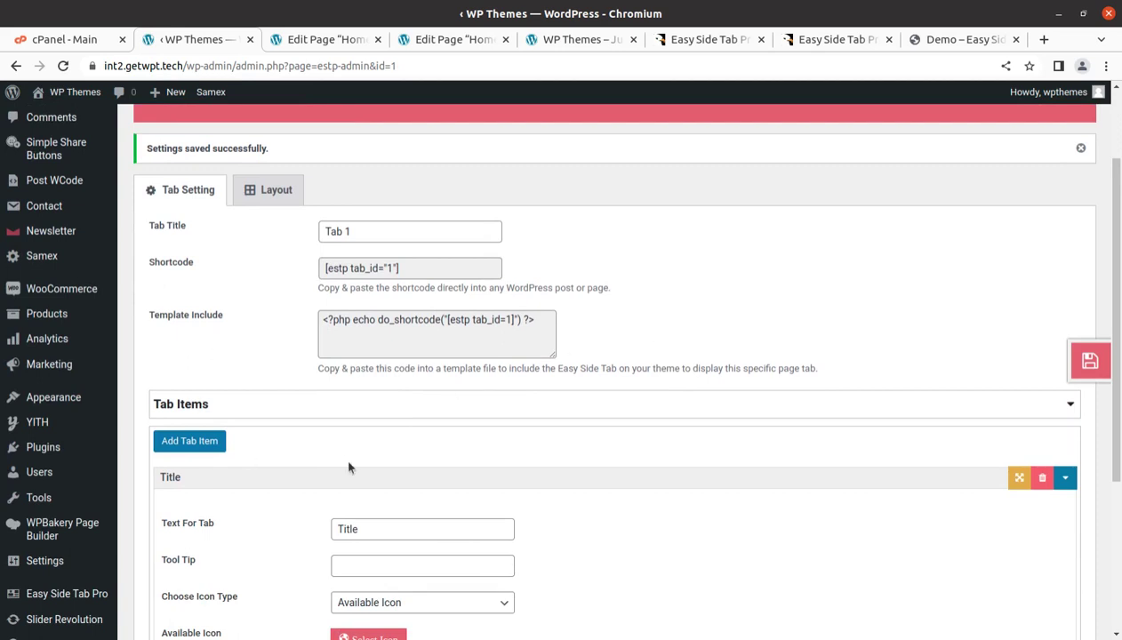
{"action": "left_click", "coordinate": [186, 449]}
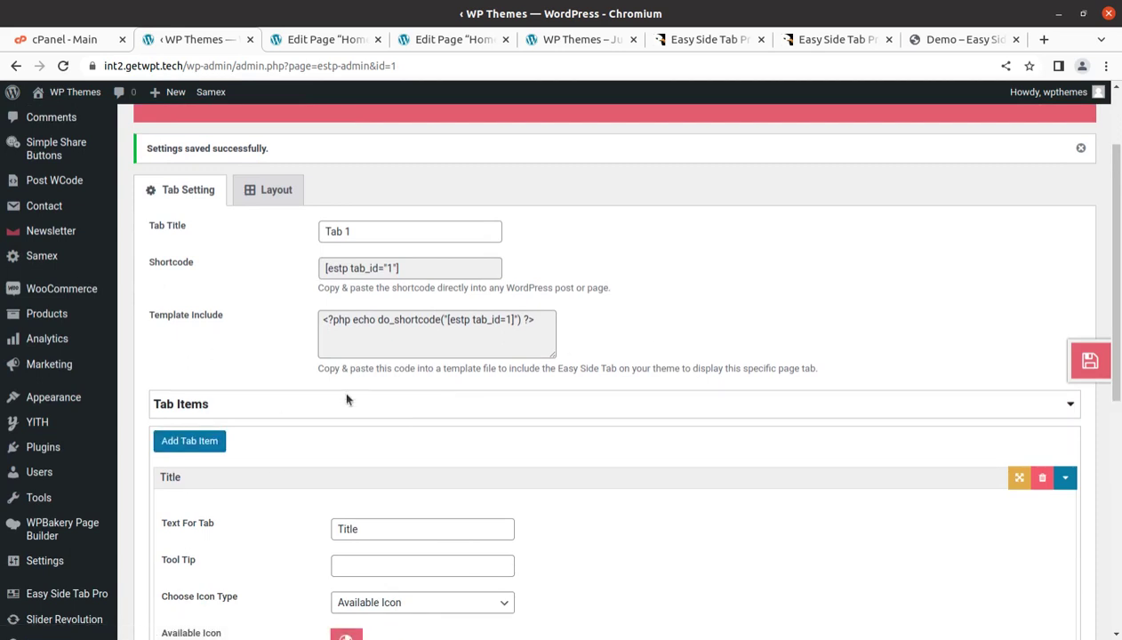
{"action": "scroll", "coordinate": [416, 358], "scroll_direction": "down", "scroll_amount": 5}
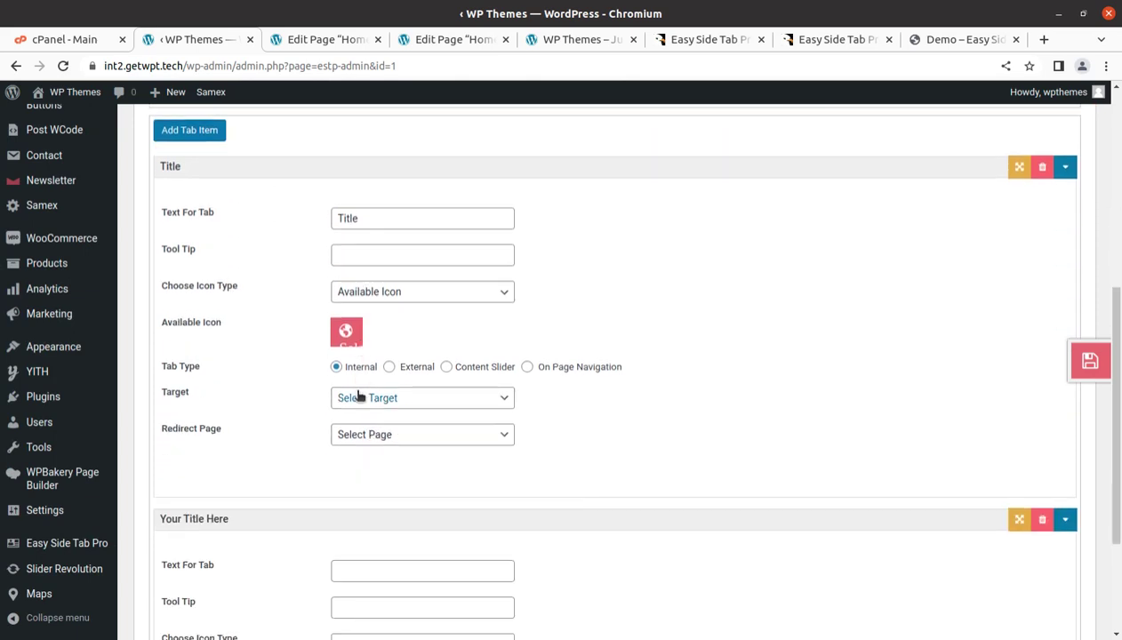
{"action": "scroll", "coordinate": [246, 385], "scroll_direction": "down", "scroll_amount": 2}
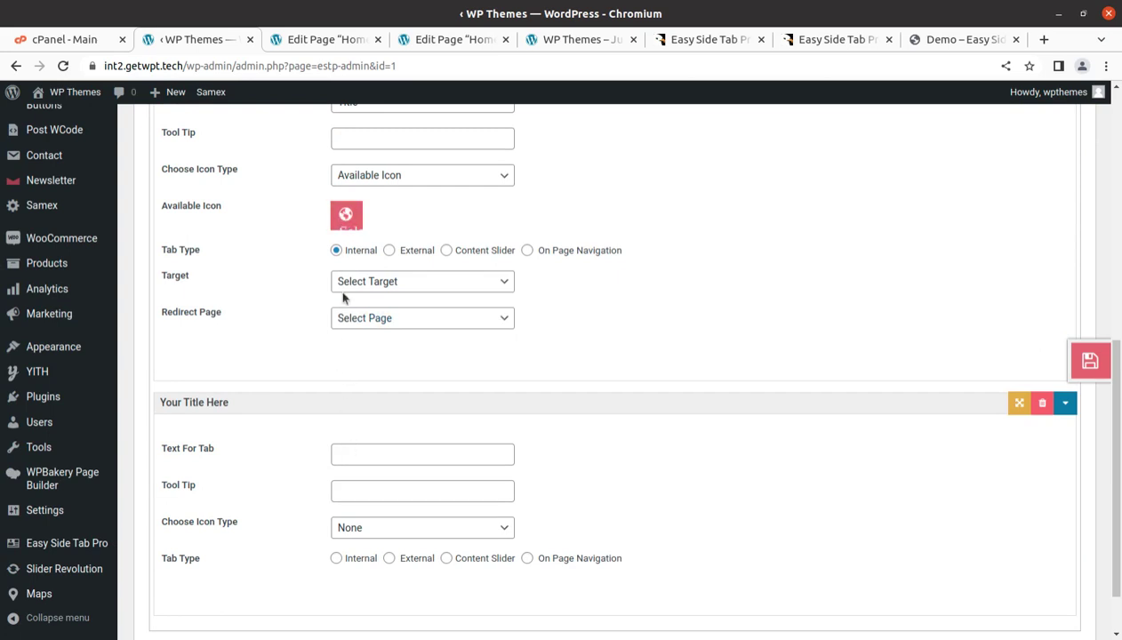
Review the first tab item's text and icon type options, and set its tooltip to "test 1"
{"action": "scroll", "coordinate": [358, 240], "scroll_direction": "up", "scroll_amount": 2}
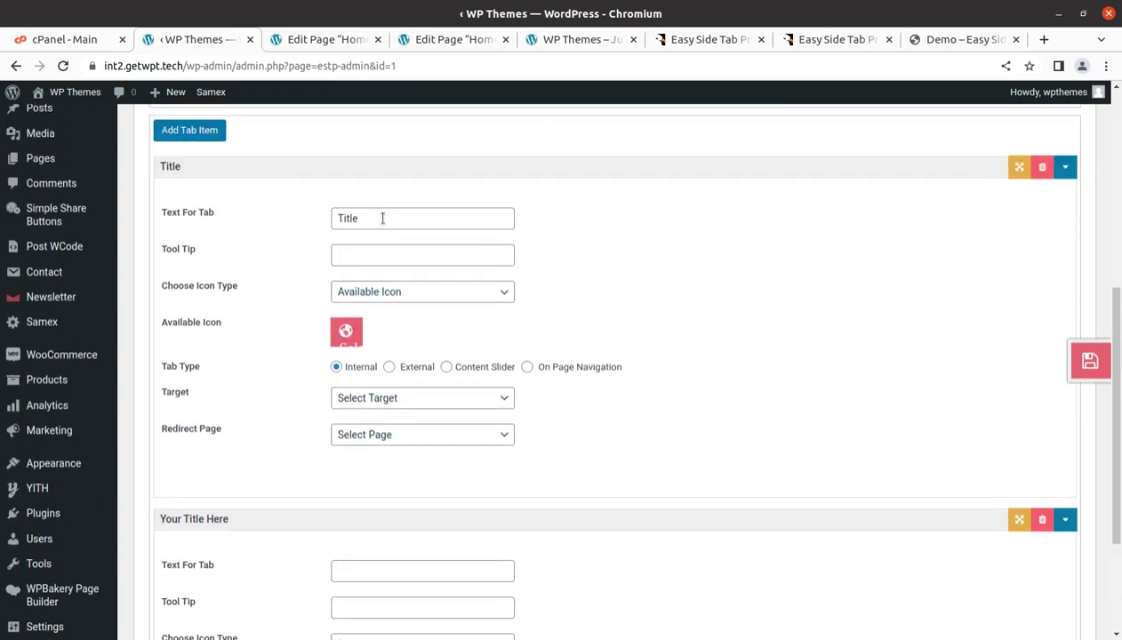
{"action": "left_click_drag", "start_coordinate": [382, 219], "coordinate": [327, 224]}
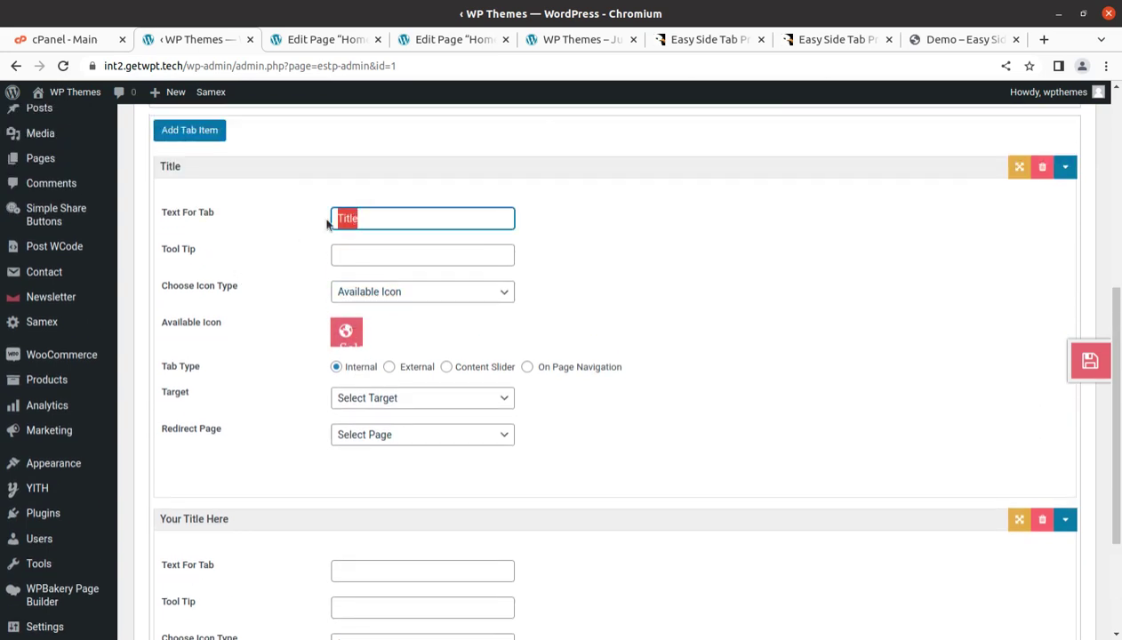
{"action": "left_click", "coordinate": [404, 292]}
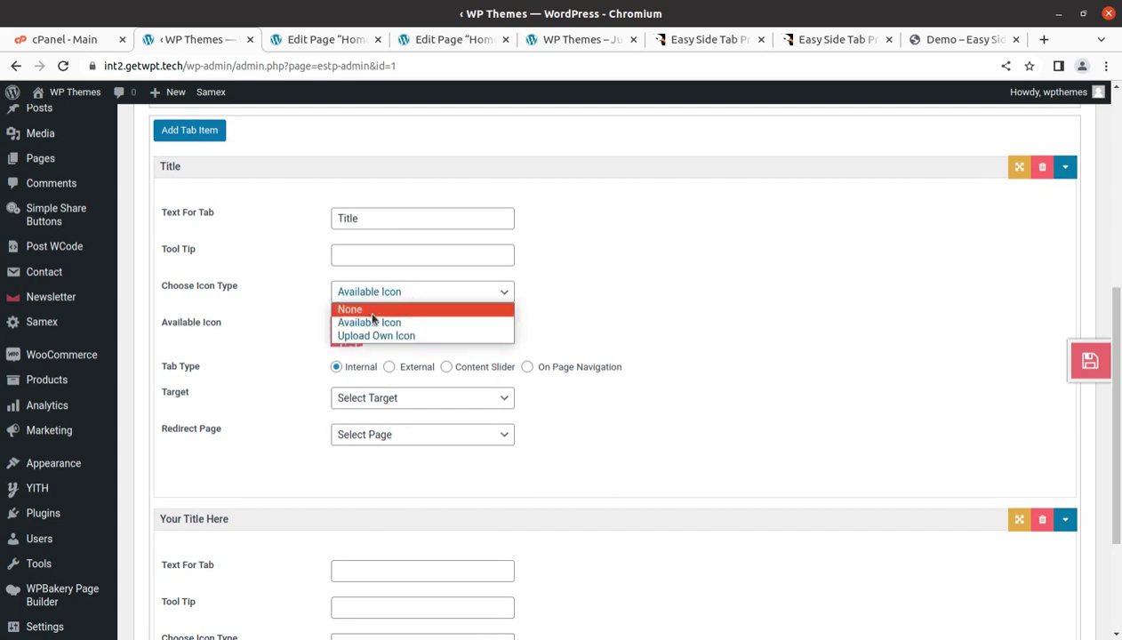
{"action": "left_click", "coordinate": [289, 265]}
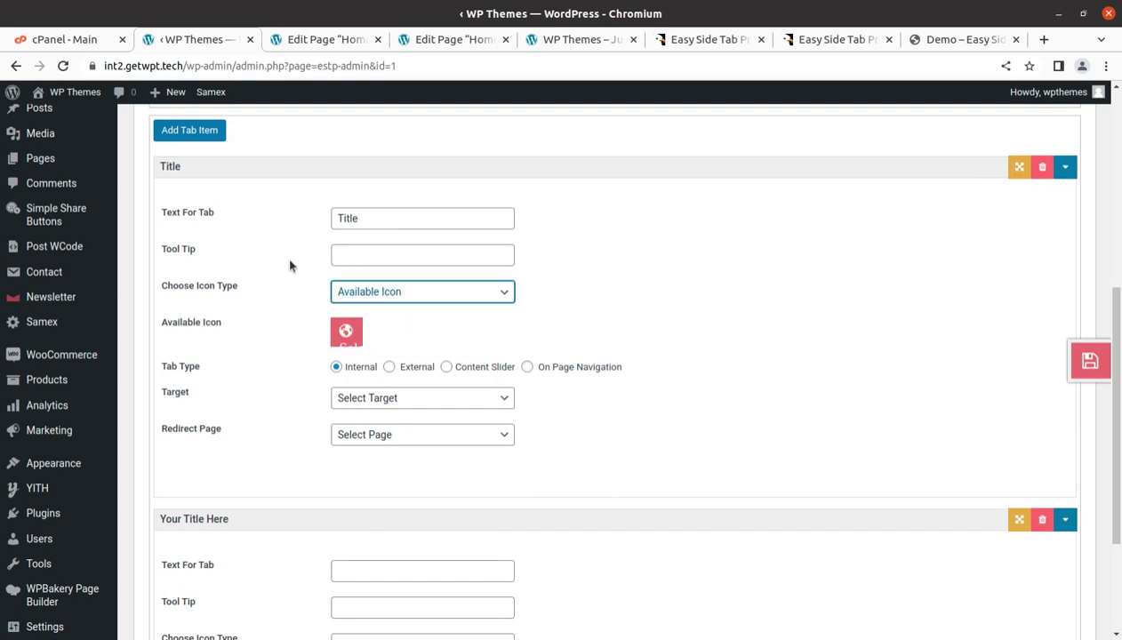
{"action": "double_click", "coordinate": [375, 219]}
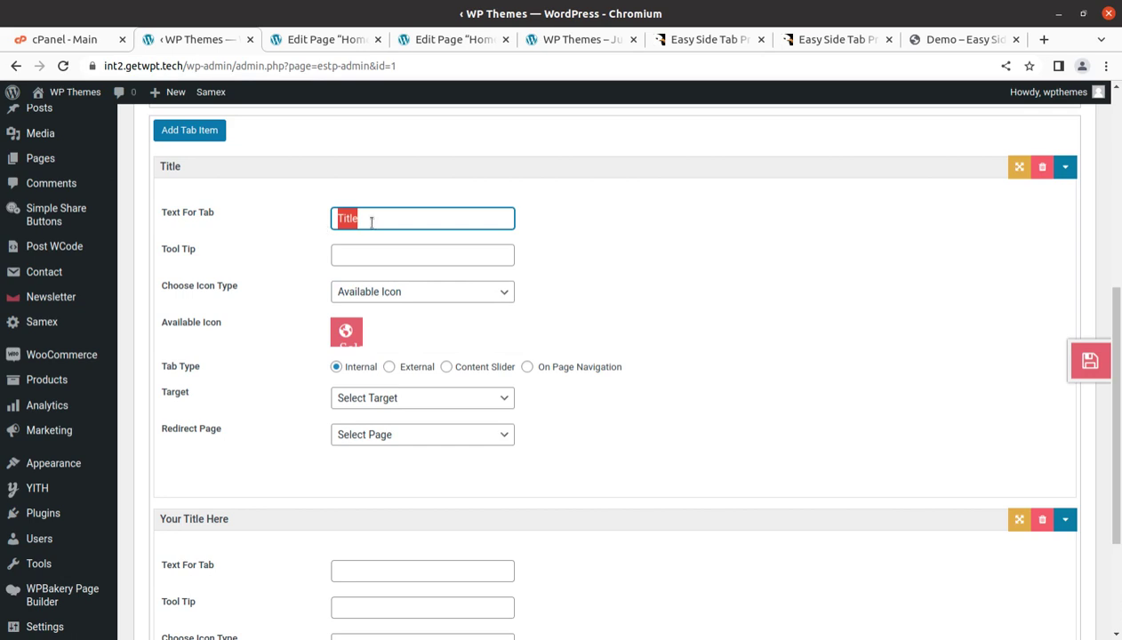
{"action": "left_click", "coordinate": [370, 255]}
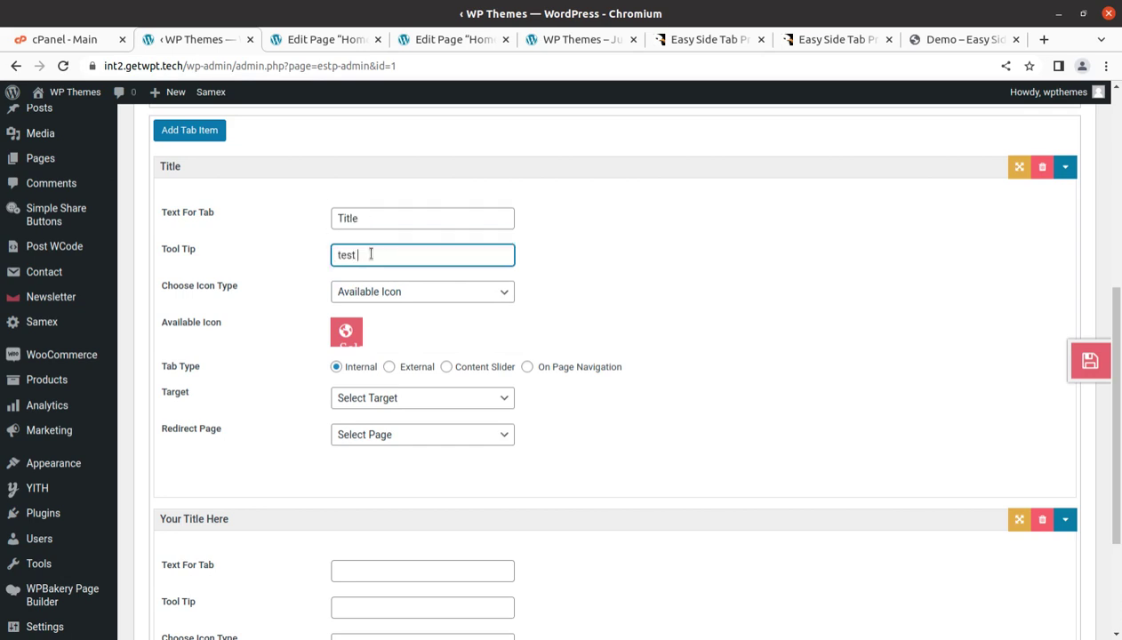
Enter "Title 2" as the second tab item's text and "test 2" as its tooltip
{"action": "scroll", "coordinate": [371, 254], "scroll_direction": "down", "scroll_amount": 2}
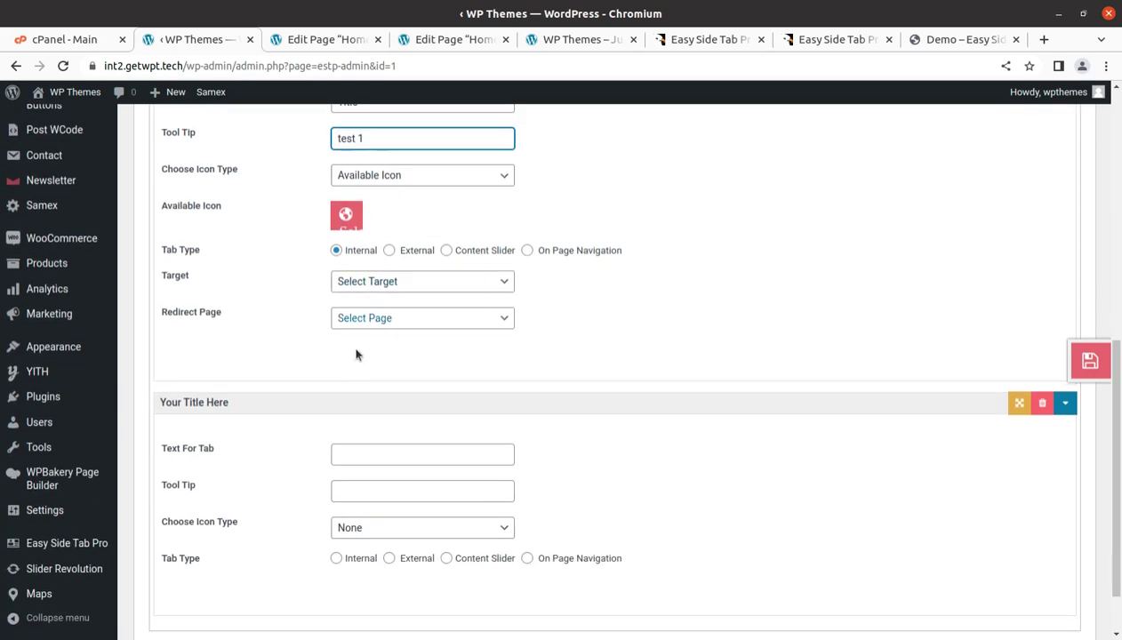
{"action": "left_click", "coordinate": [352, 455]}
{"action": "type", "text": "Title 2"}
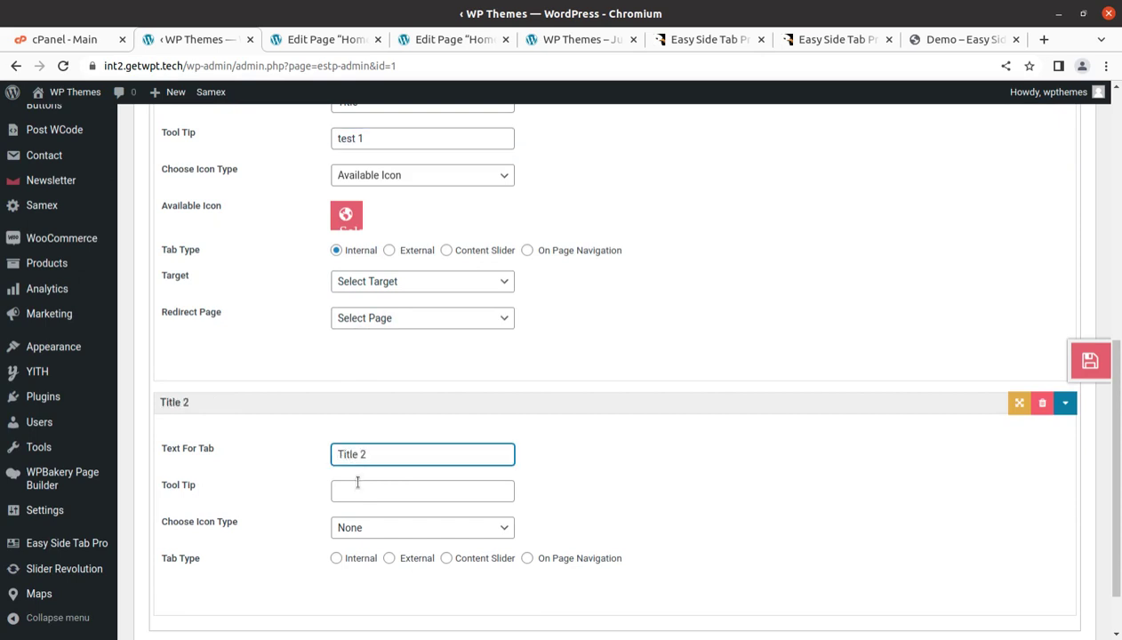
{"action": "left_click", "coordinate": [354, 494]}
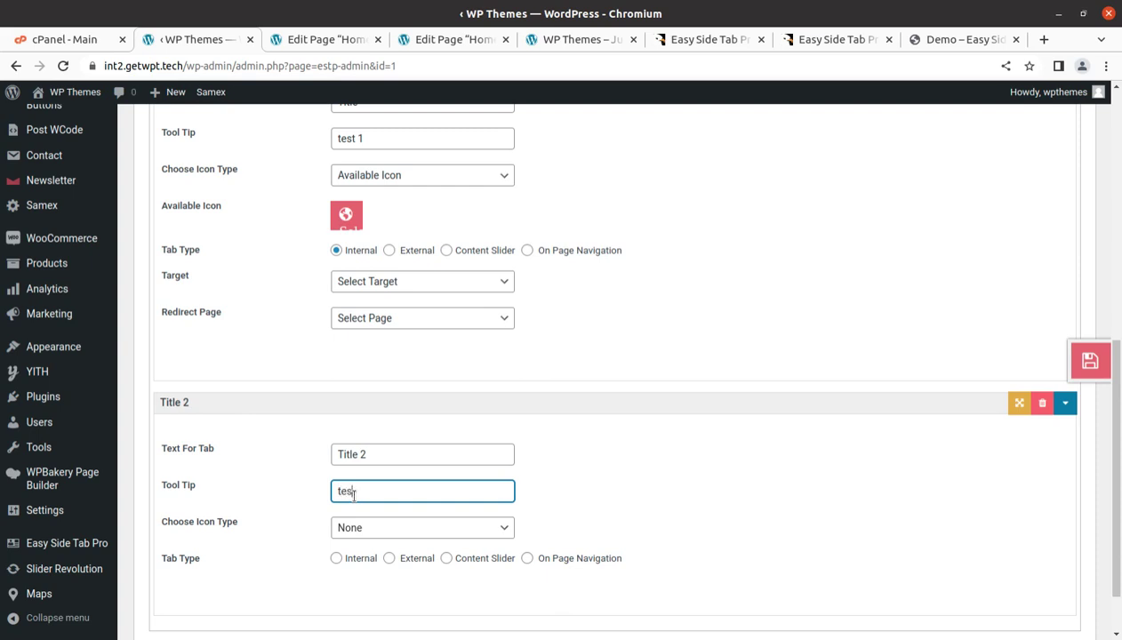
{"action": "scroll", "coordinate": [551, 534], "scroll_direction": "down", "scroll_amount": 2}
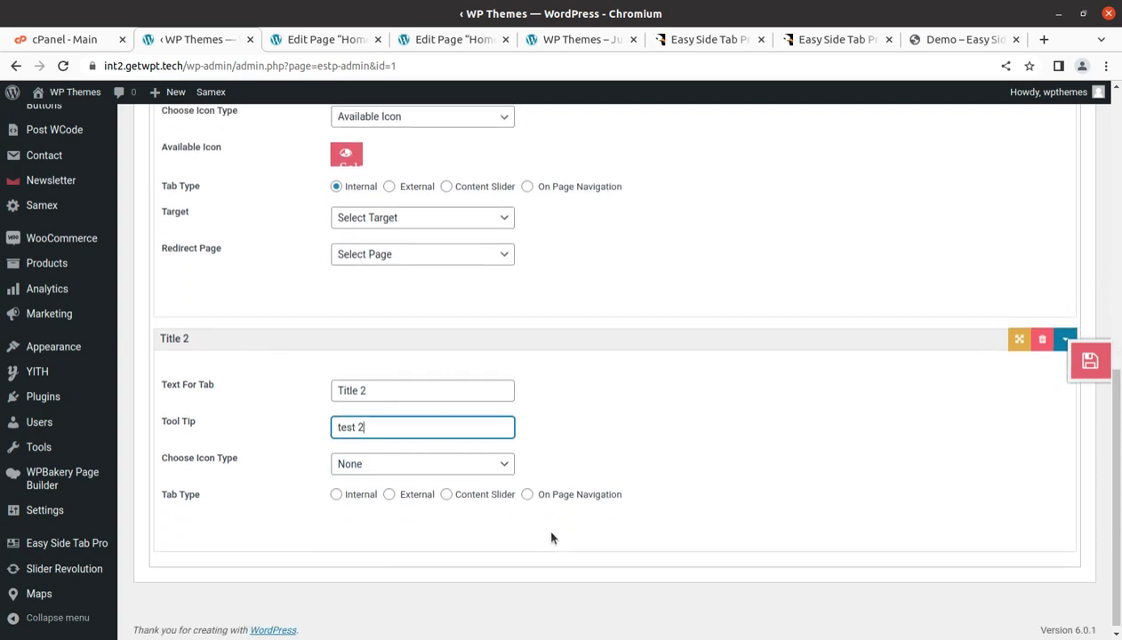
Make Title 2 an Internal tab with target _self and redirect page Home 13, and save the tab settings
{"action": "left_click", "coordinate": [337, 490]}
{"action": "left_click", "coordinate": [391, 522]}
{"action": "left_click", "coordinate": [370, 551]}
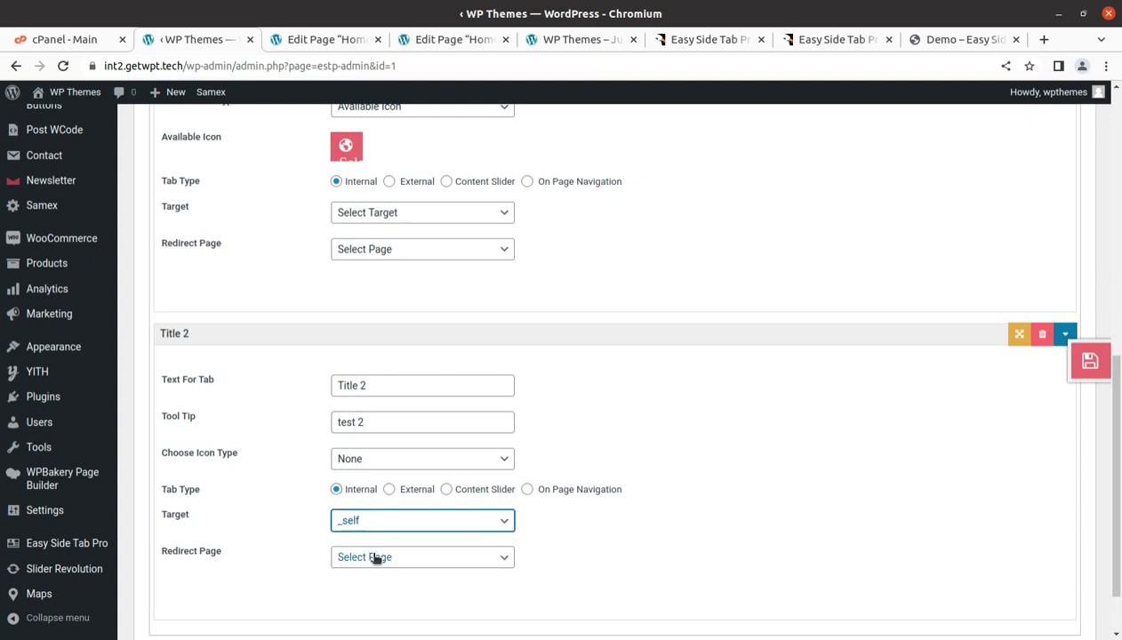
{"action": "left_click", "coordinate": [408, 558]}
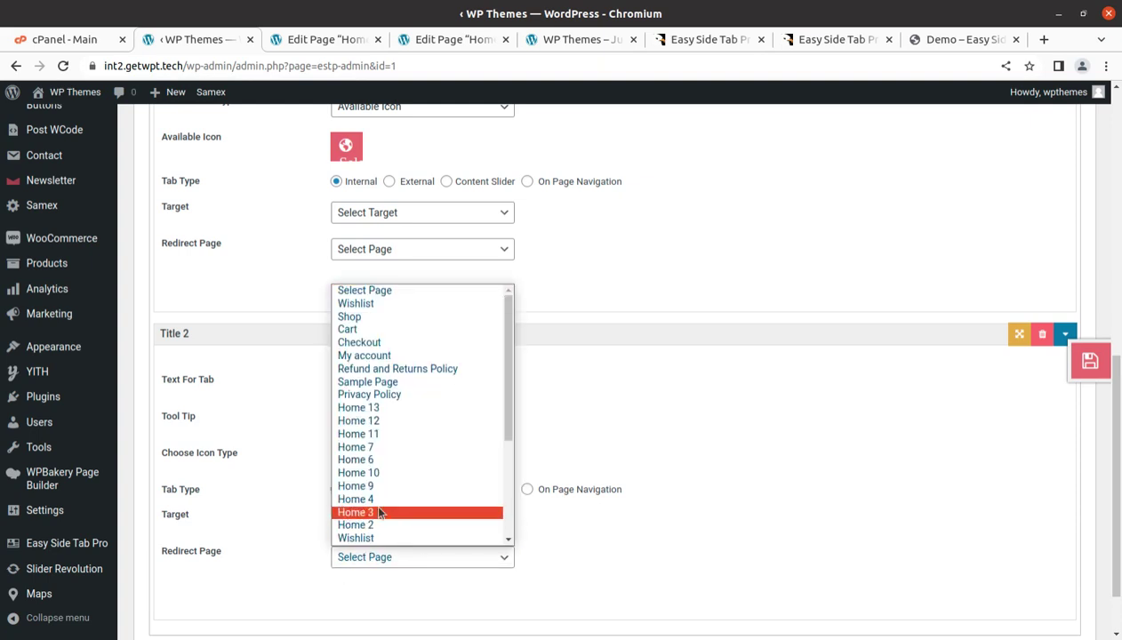
{"action": "left_click", "coordinate": [377, 409]}
{"action": "scroll", "coordinate": [707, 480], "scroll_direction": "down", "scroll_amount": 2}
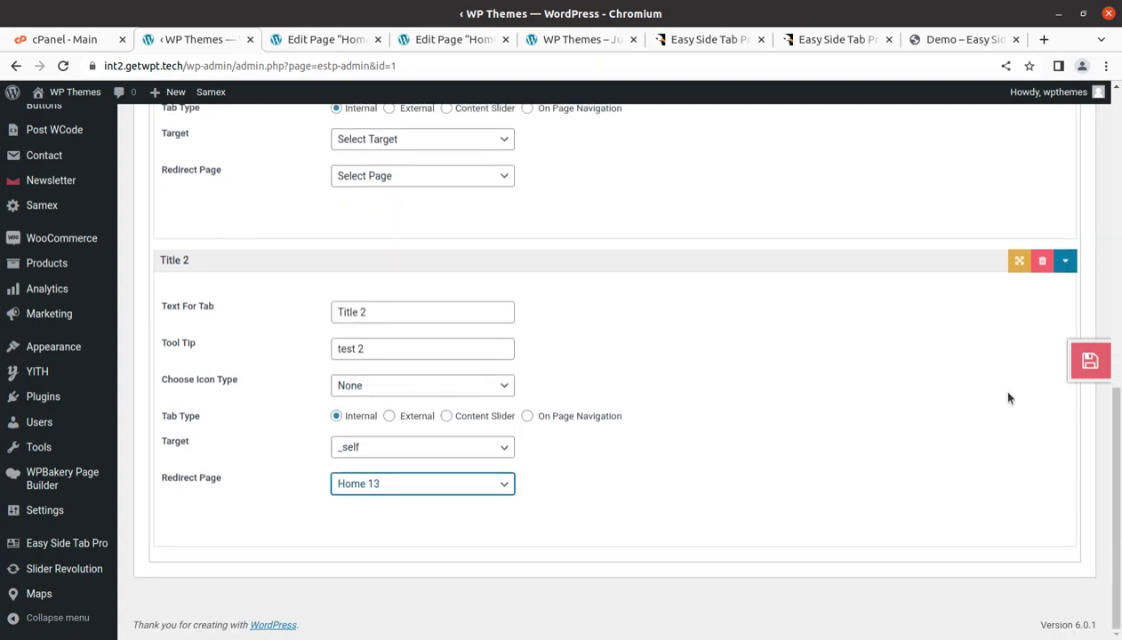
{"action": "left_click", "coordinate": [1061, 377]}
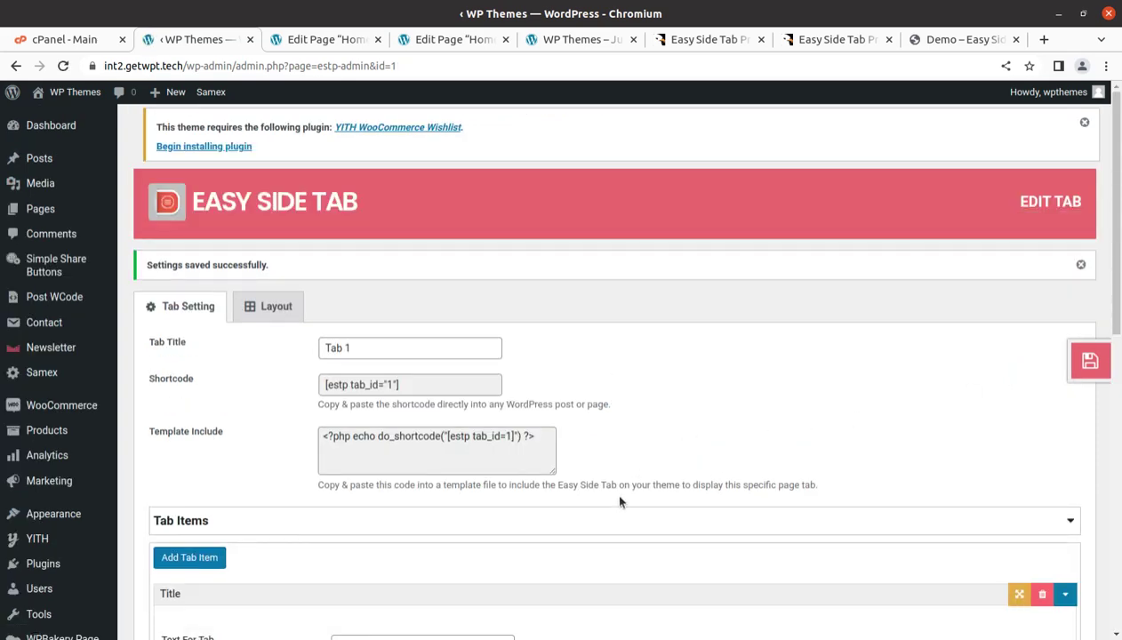
Close the duplicate Home 2 editor and reload the site's home page to check both side tab items and their tooltips
{"action": "scroll", "coordinate": [622, 503], "scroll_direction": "down", "scroll_amount": 5}
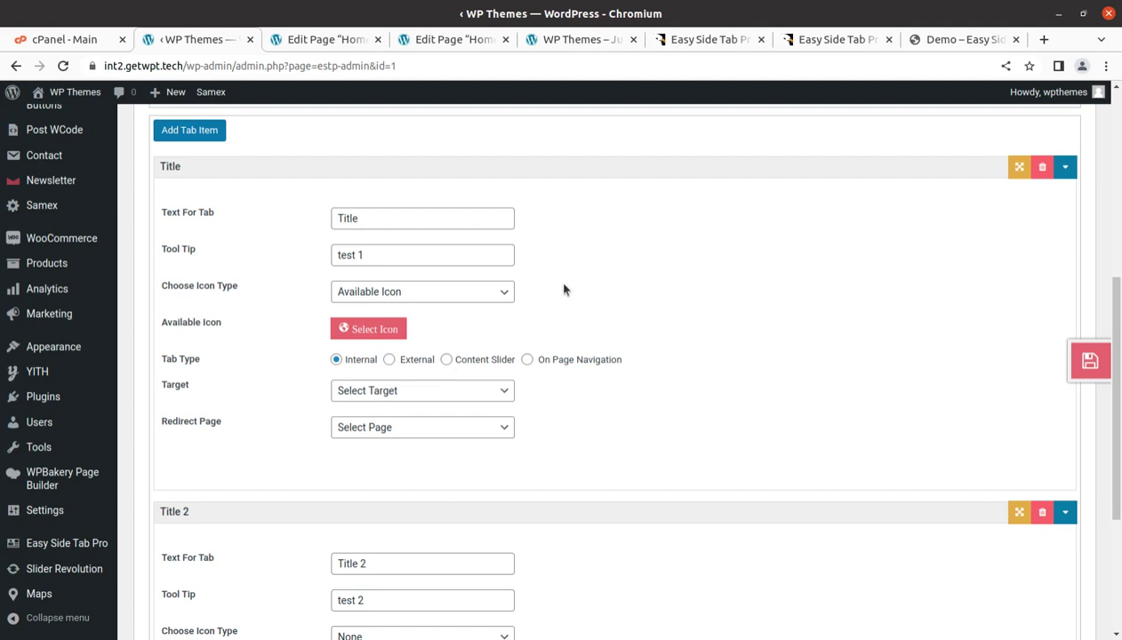
{"action": "left_click", "coordinate": [421, 45]}
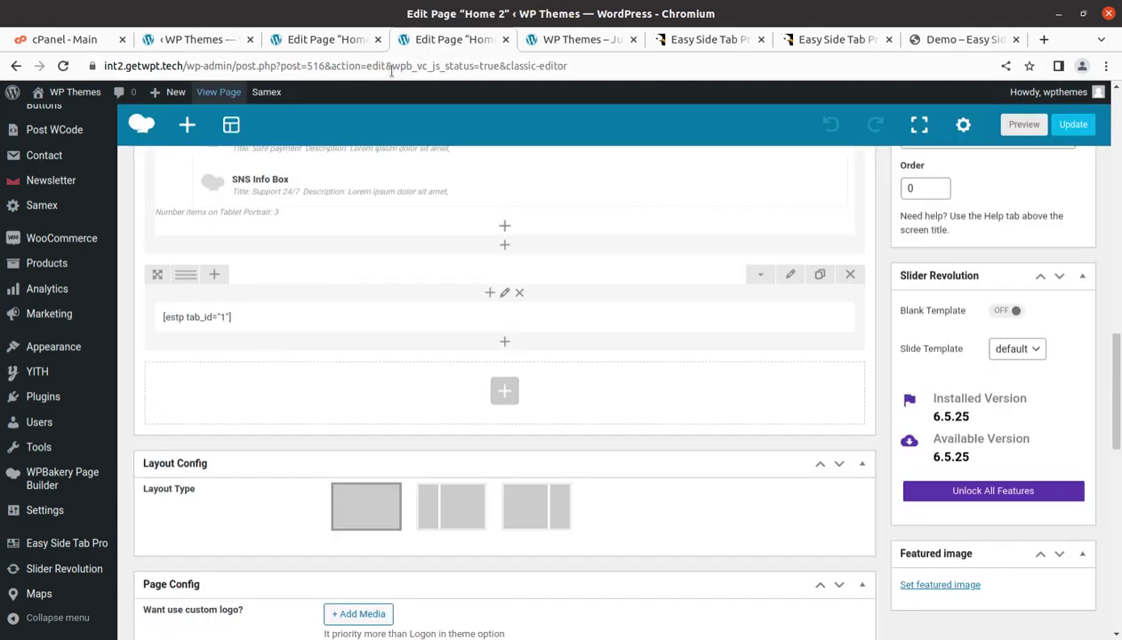
{"action": "left_click", "coordinate": [504, 40]}
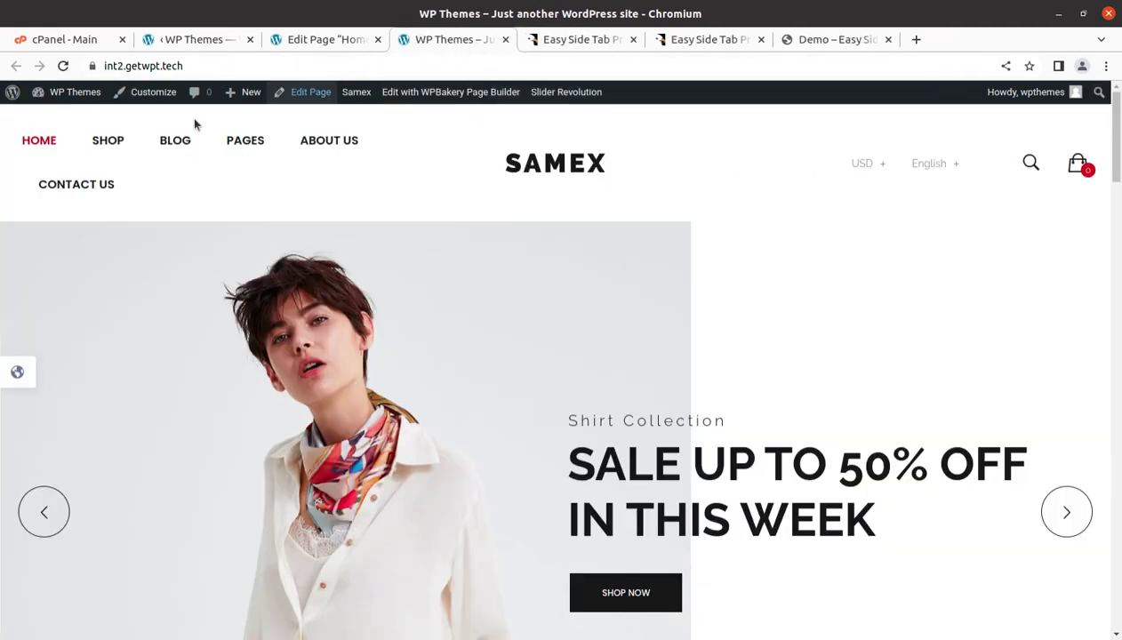
{"action": "left_click", "coordinate": [63, 68]}
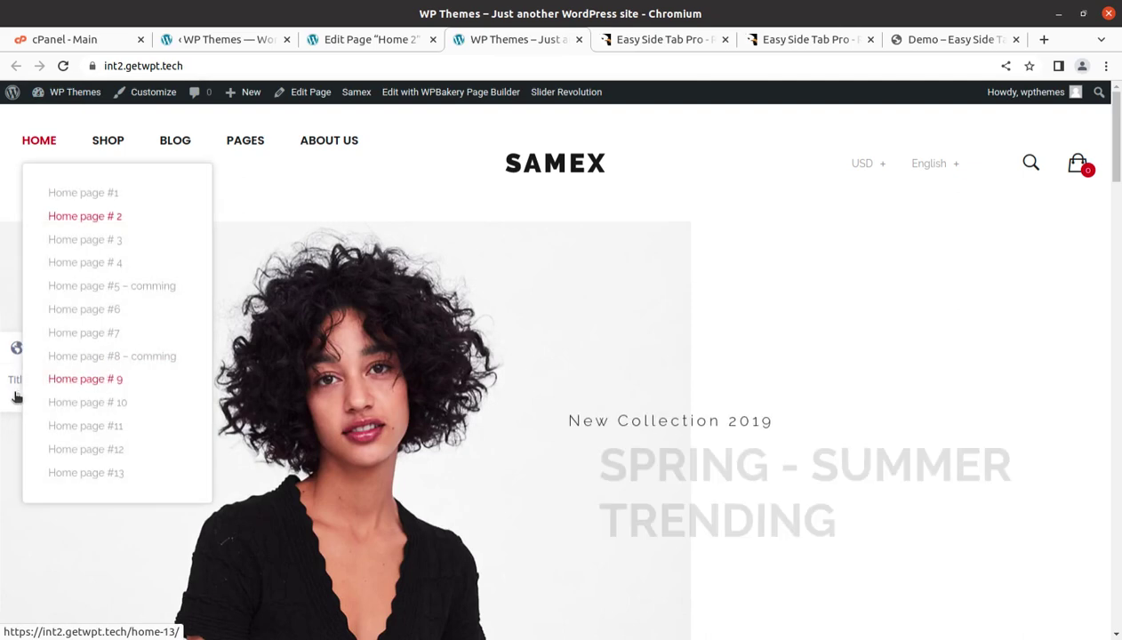
{"action": "mouse_move", "coordinate": [16, 396]}
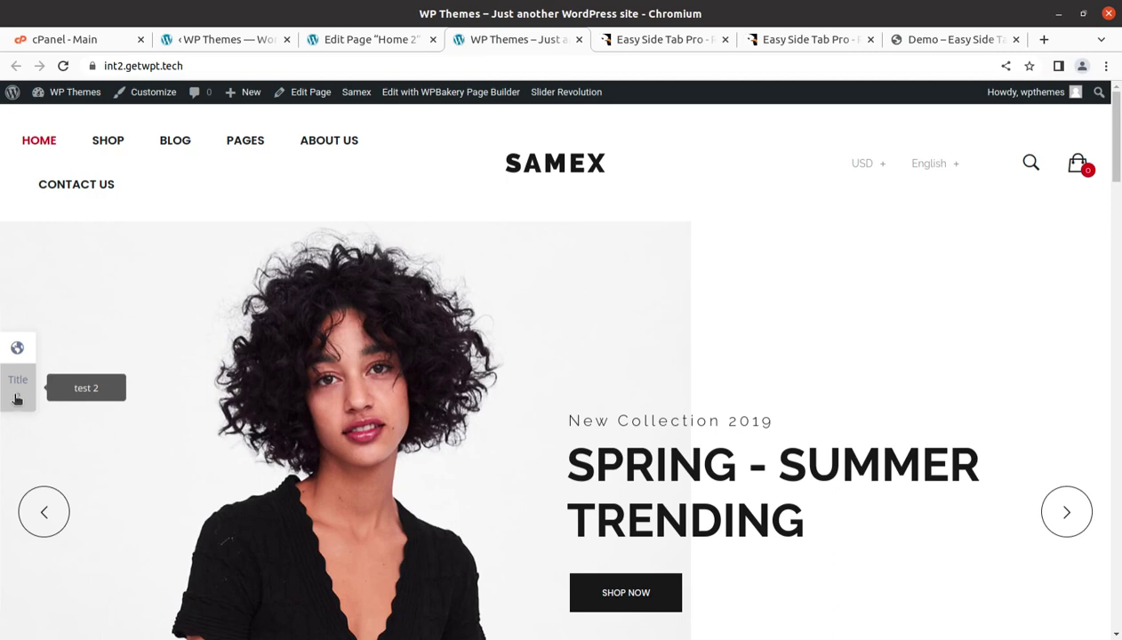
{"action": "mouse_move", "coordinate": [22, 350]}
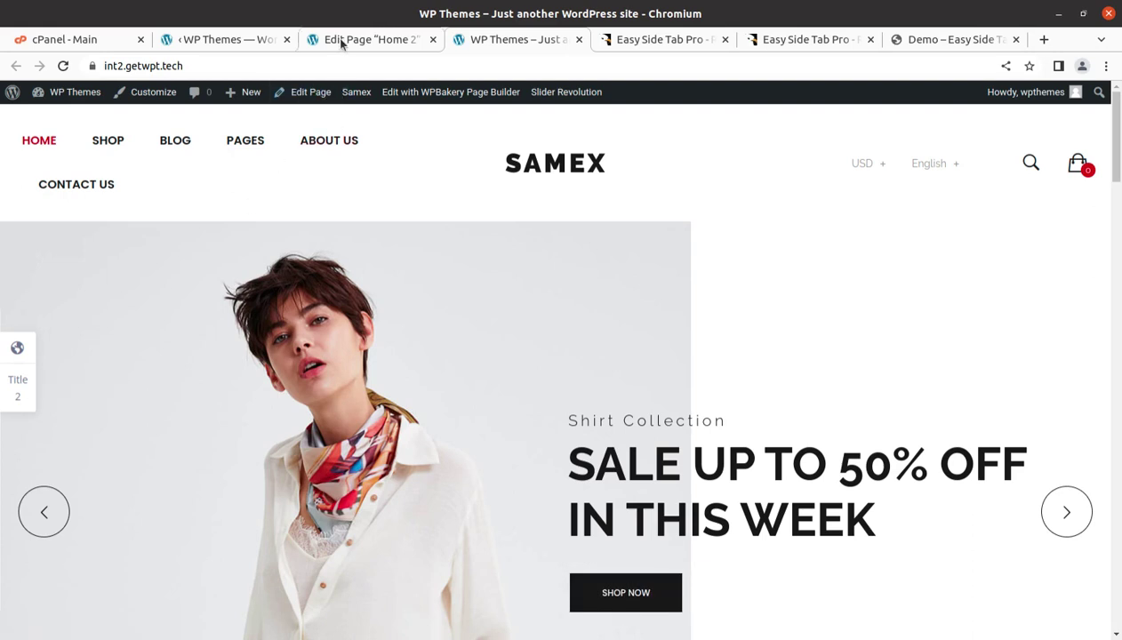
Return to the Tab 1 settings, change Title 2's target to _blank, and save
{"action": "left_click", "coordinate": [245, 40]}
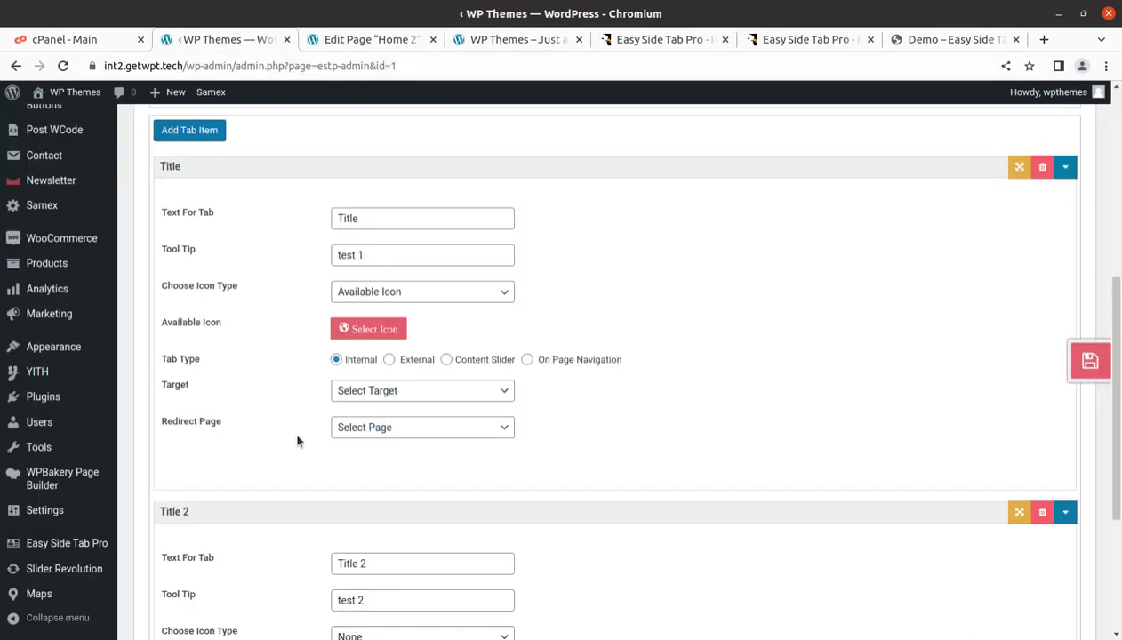
{"action": "scroll", "coordinate": [440, 508], "scroll_direction": "down", "scroll_amount": 3}
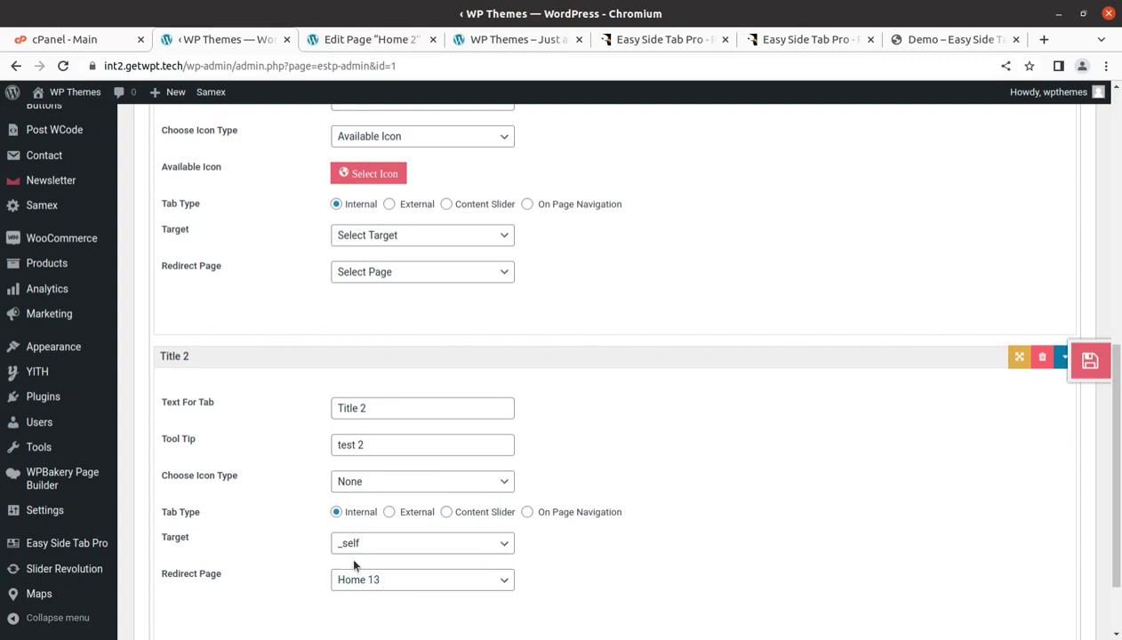
{"action": "left_click", "coordinate": [447, 550]}
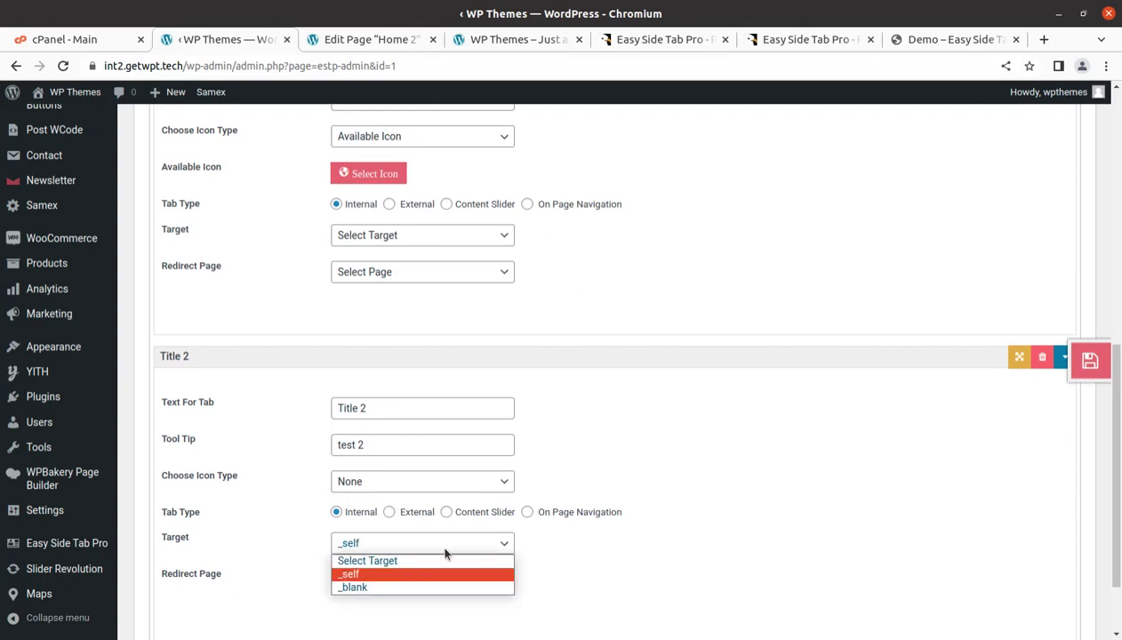
{"action": "left_click", "coordinate": [367, 586]}
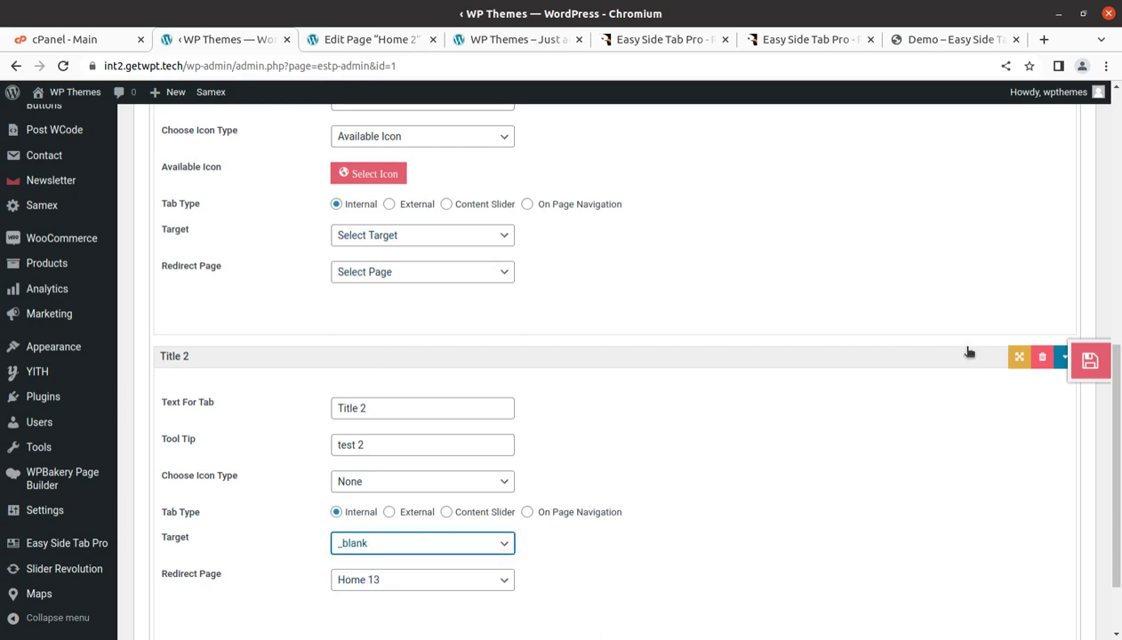
{"action": "left_click", "coordinate": [1083, 363]}
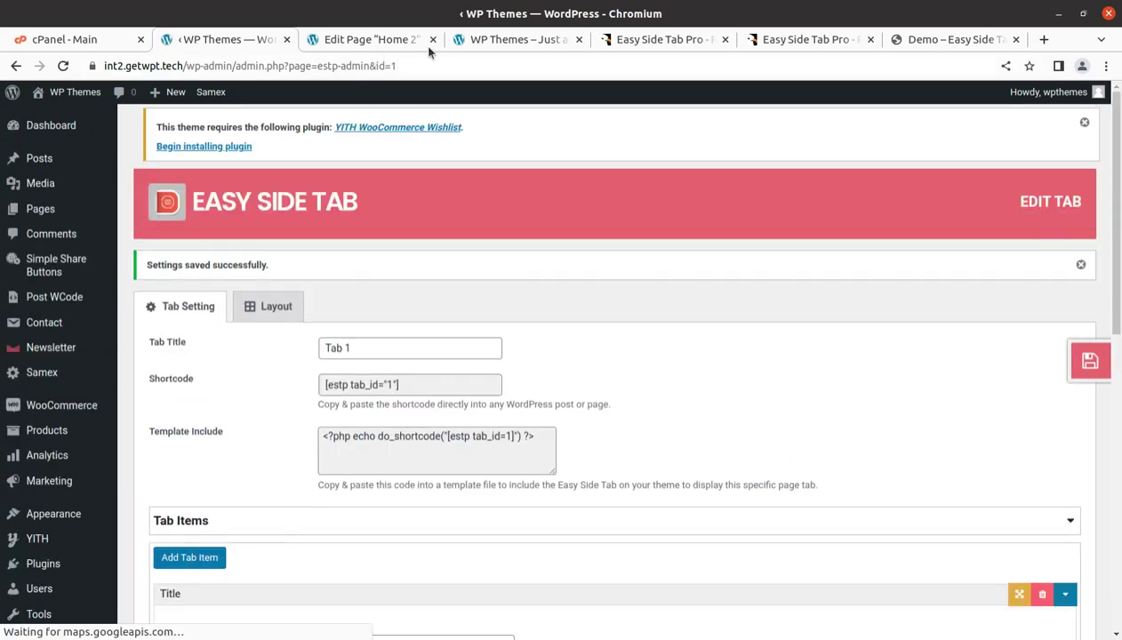
Reload the site's home page to check the Title 2 item in the side tab
{"action": "left_click", "coordinate": [518, 39]}
{"action": "left_click", "coordinate": [63, 66]}
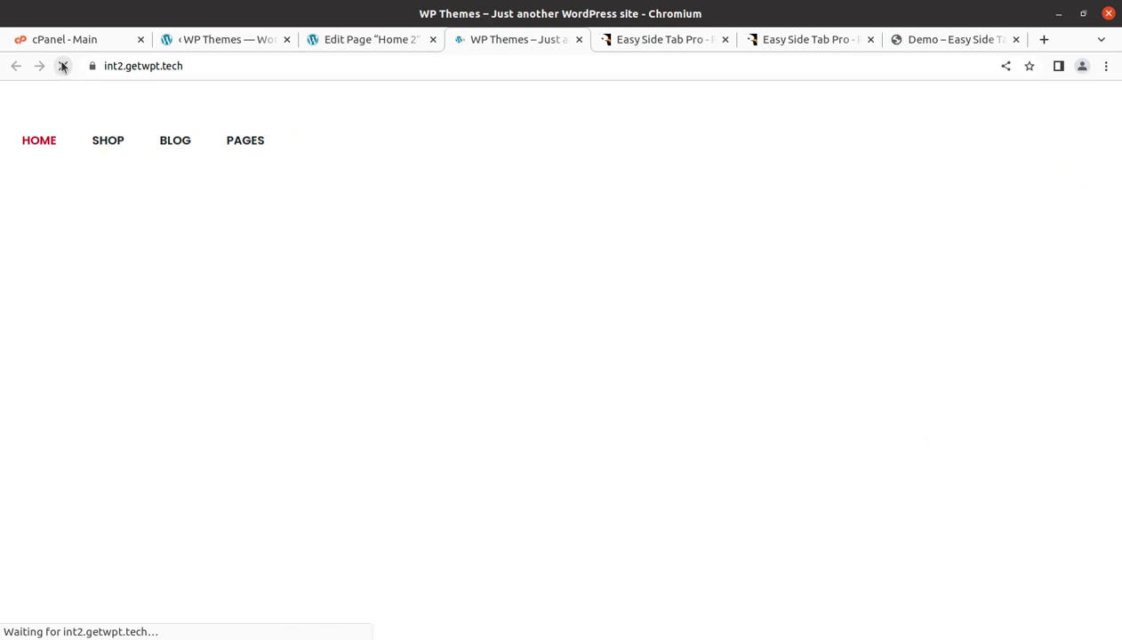
{"action": "mouse_move", "coordinate": [38, 140]}
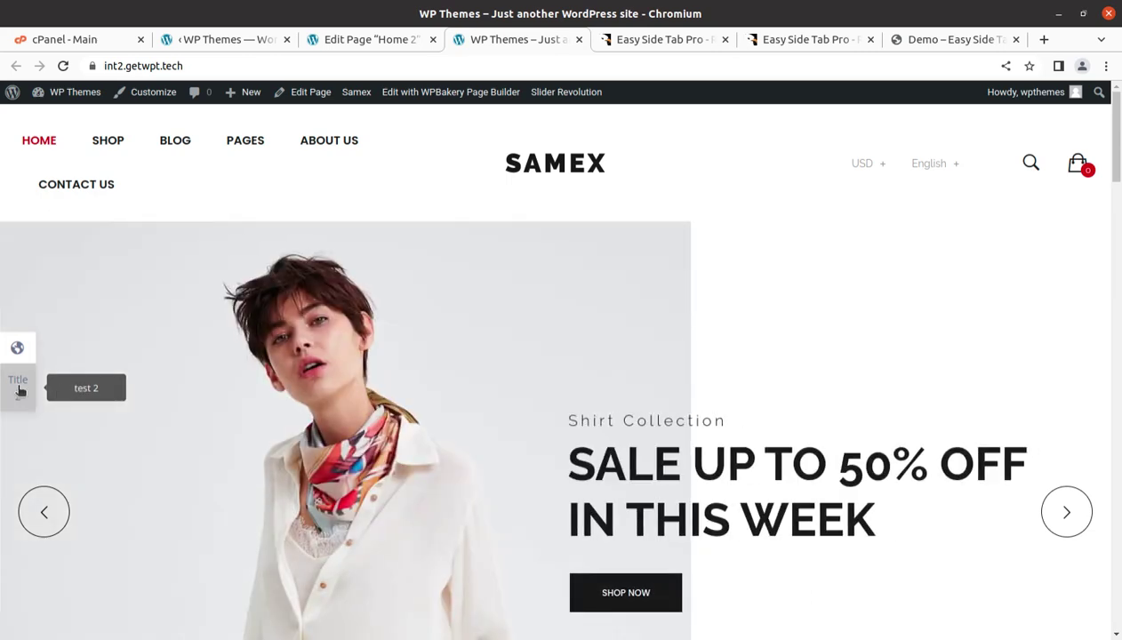
Set Title 2's icon type to Available Icon in the Tab 1 settings and choose the dashboard gauge icon from Dashicons
{"action": "left_click", "coordinate": [221, 42]}
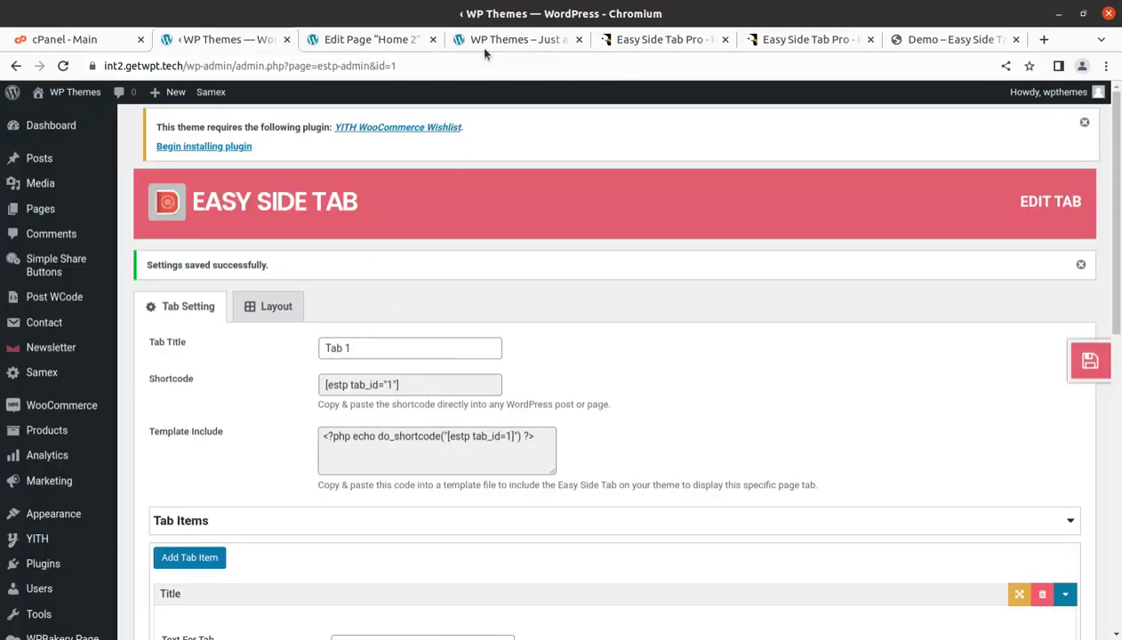
{"action": "scroll", "coordinate": [326, 382], "scroll_direction": "down", "scroll_amount": 5}
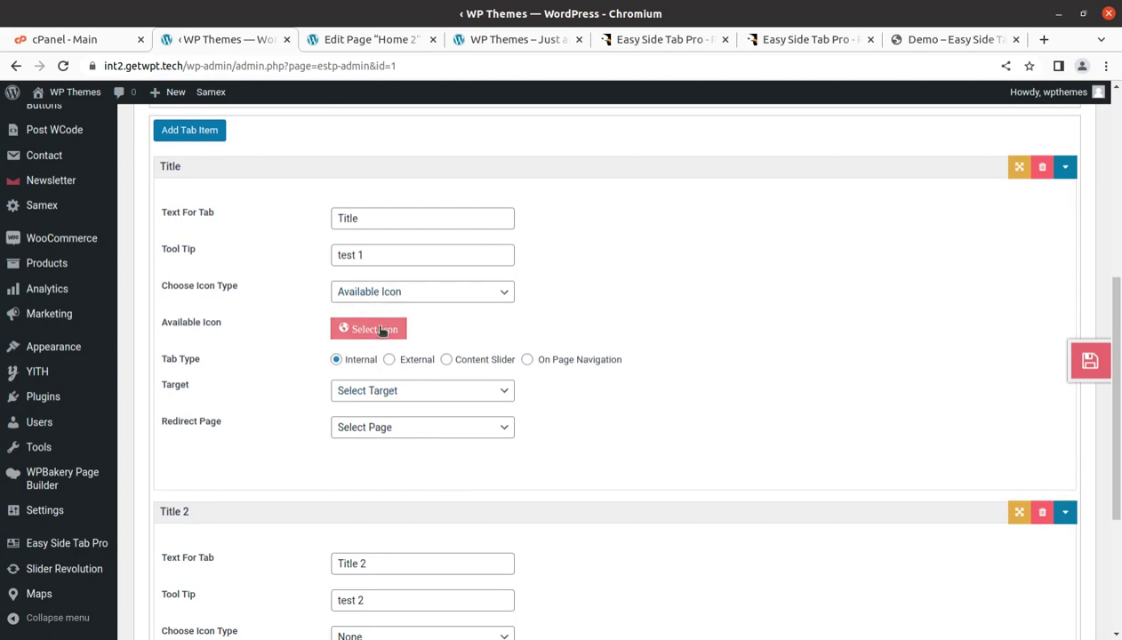
{"action": "scroll", "coordinate": [364, 343], "scroll_direction": "down", "scroll_amount": 2}
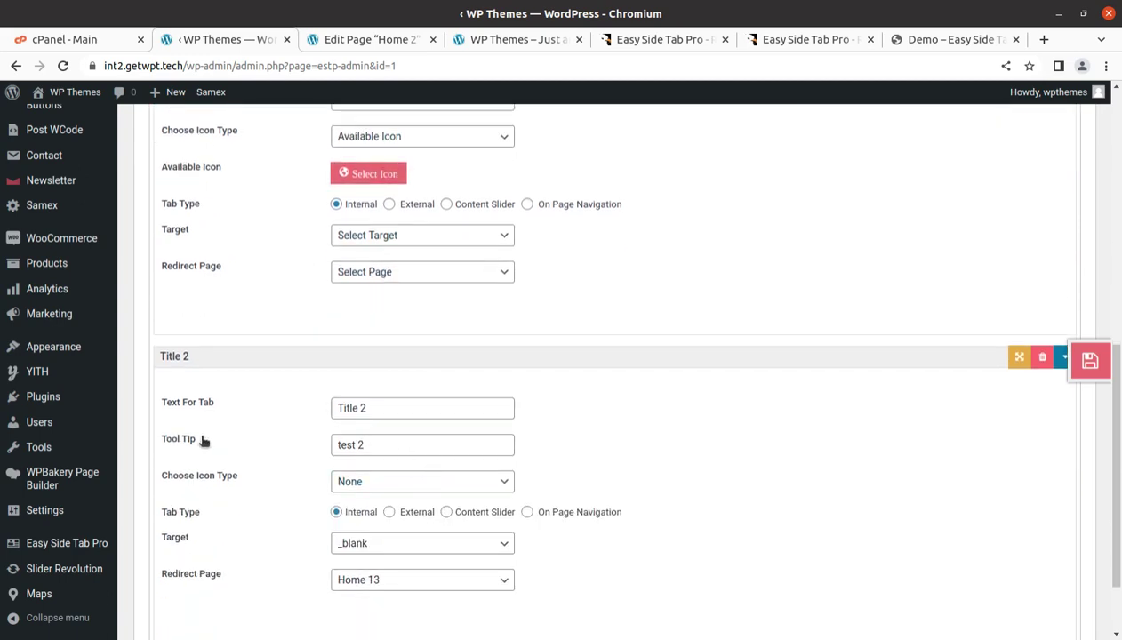
{"action": "left_click", "coordinate": [384, 409]}
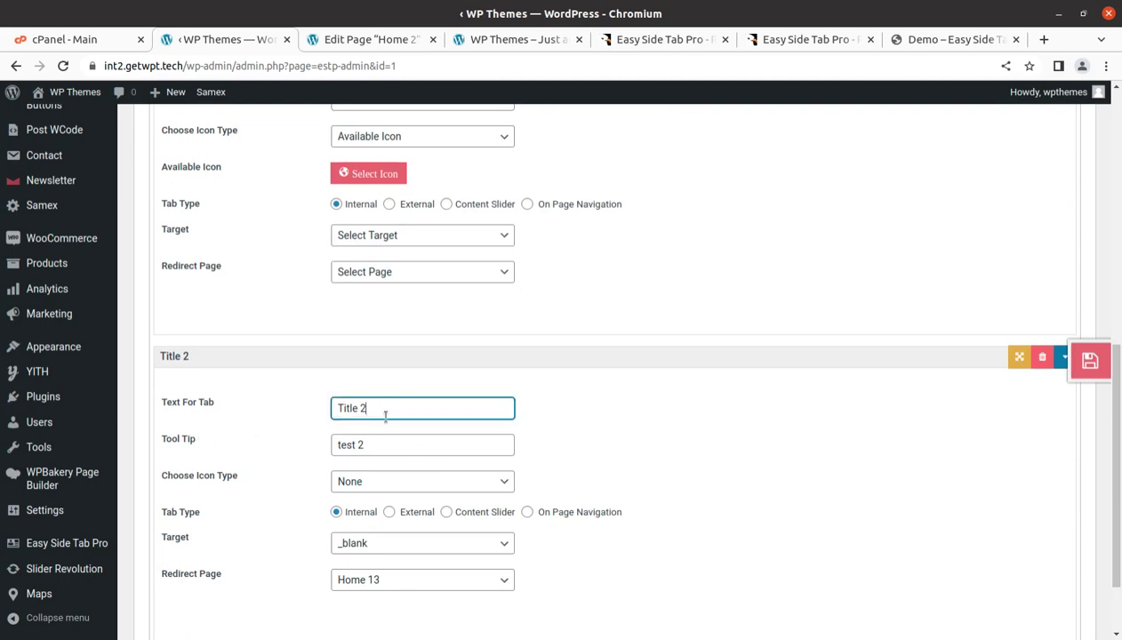
{"action": "left_click", "coordinate": [356, 477]}
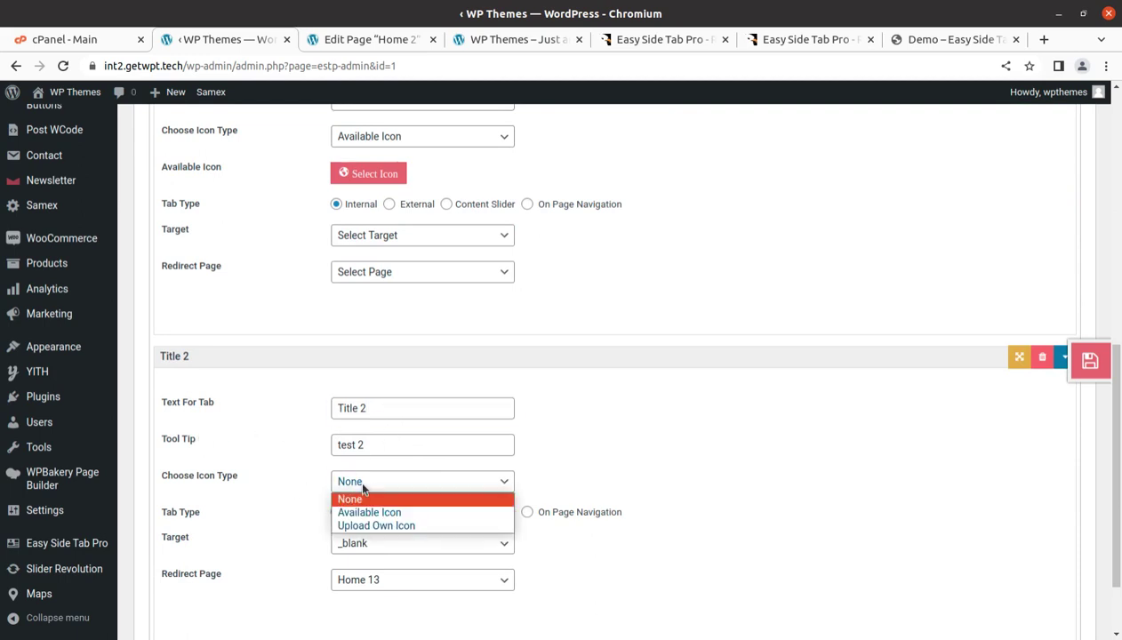
{"action": "left_click", "coordinate": [375, 515]}
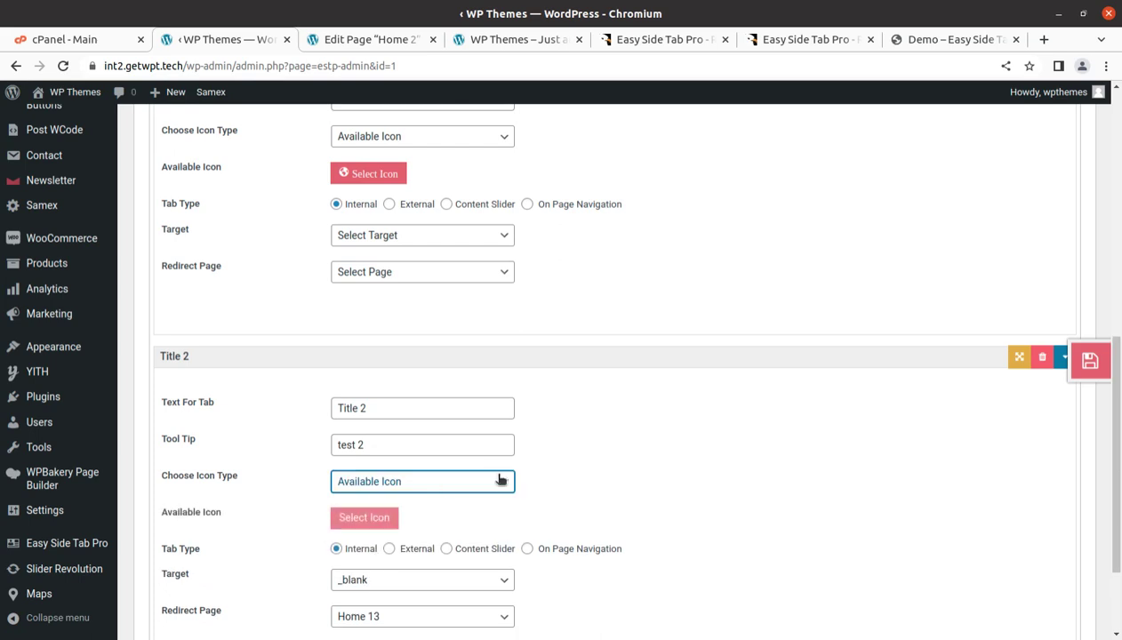
{"action": "scroll", "coordinate": [485, 478], "scroll_direction": "down", "scroll_amount": 2}
{"action": "left_click", "coordinate": [375, 405]}
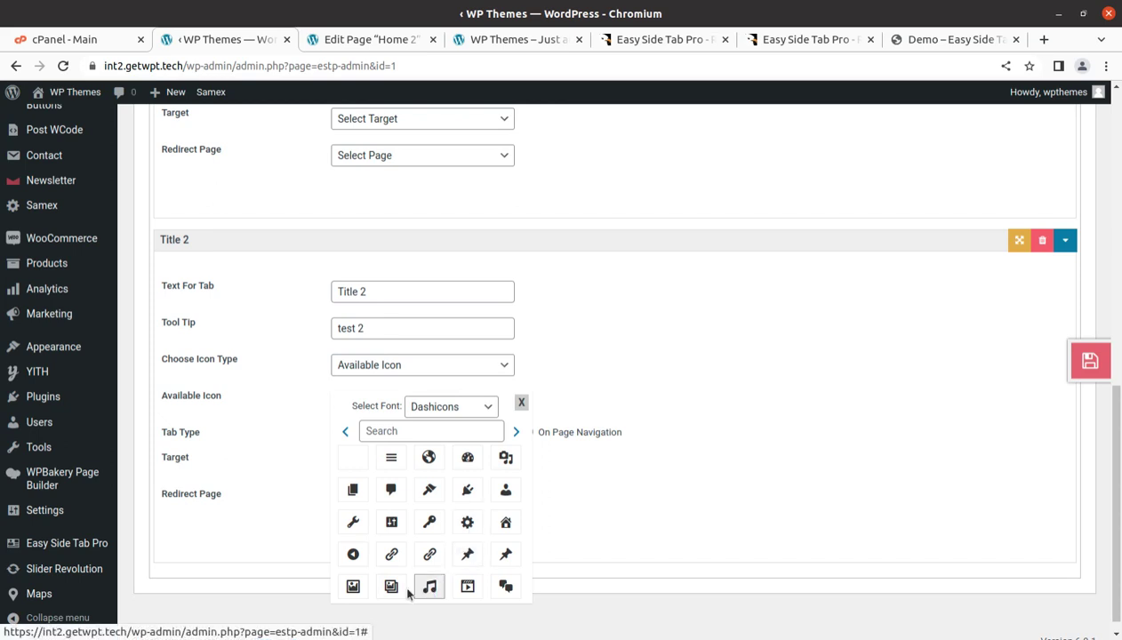
{"action": "left_click", "coordinate": [467, 457]}
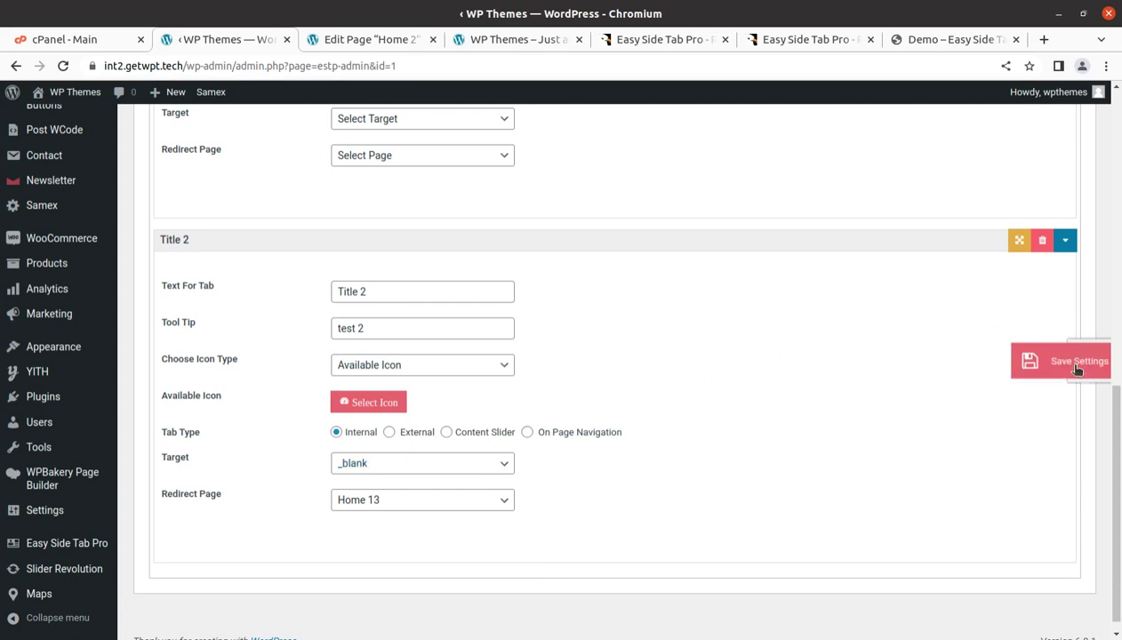
Set Title 2's redirect page to Cart, replace its icon with the Dashicons shopping cart by searching "cart", and save
{"action": "left_click", "coordinate": [464, 498]}
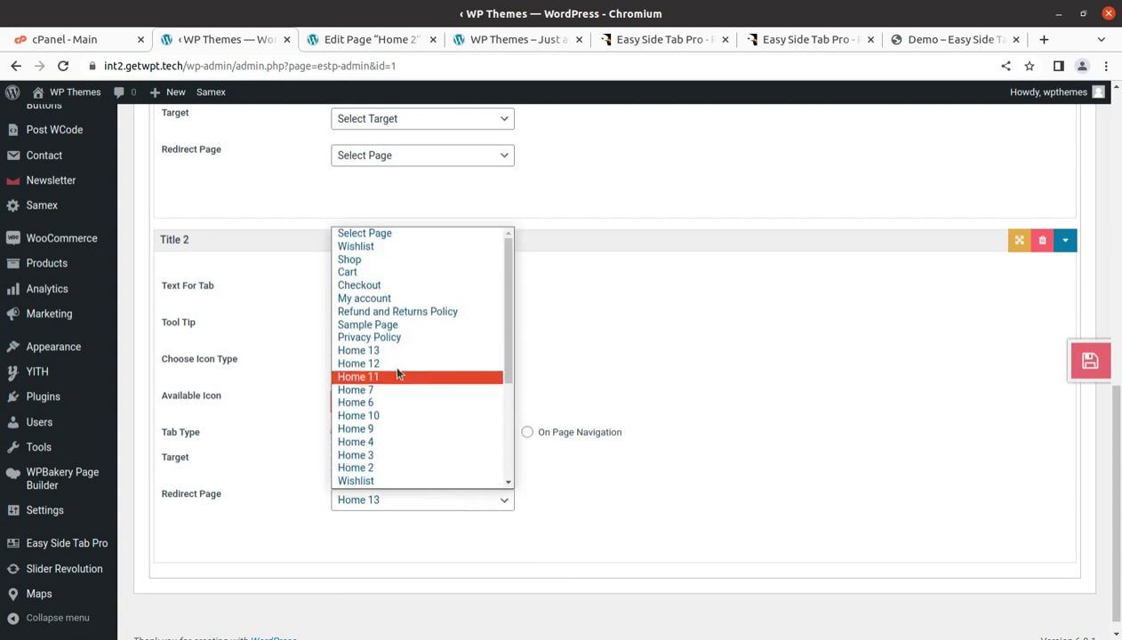
{"action": "left_click", "coordinate": [351, 272]}
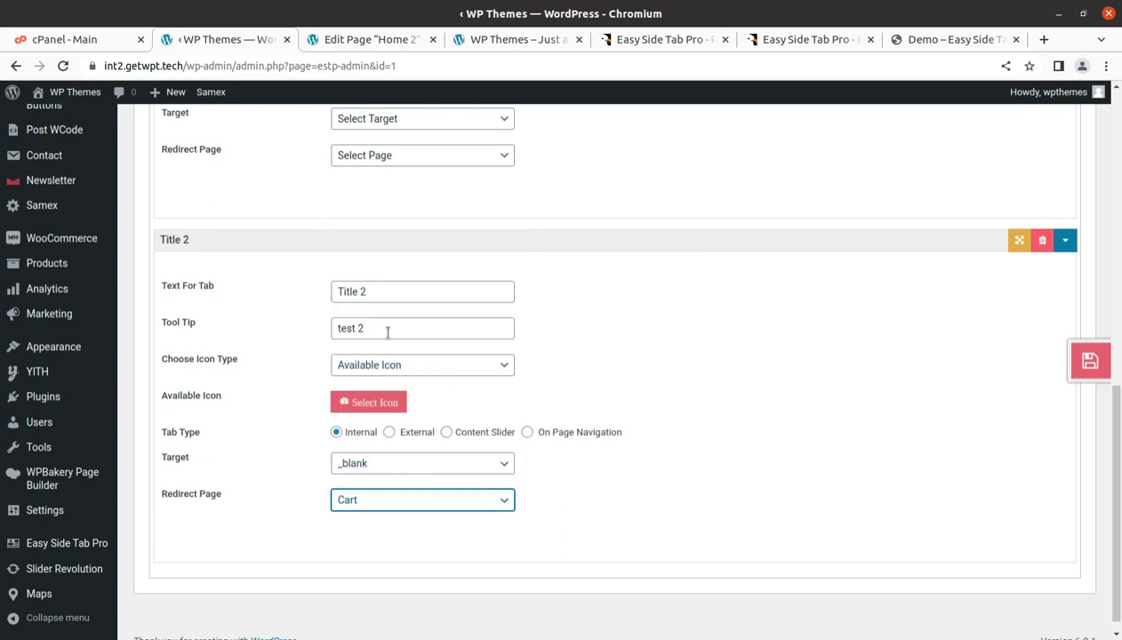
{"action": "left_click", "coordinate": [365, 402]}
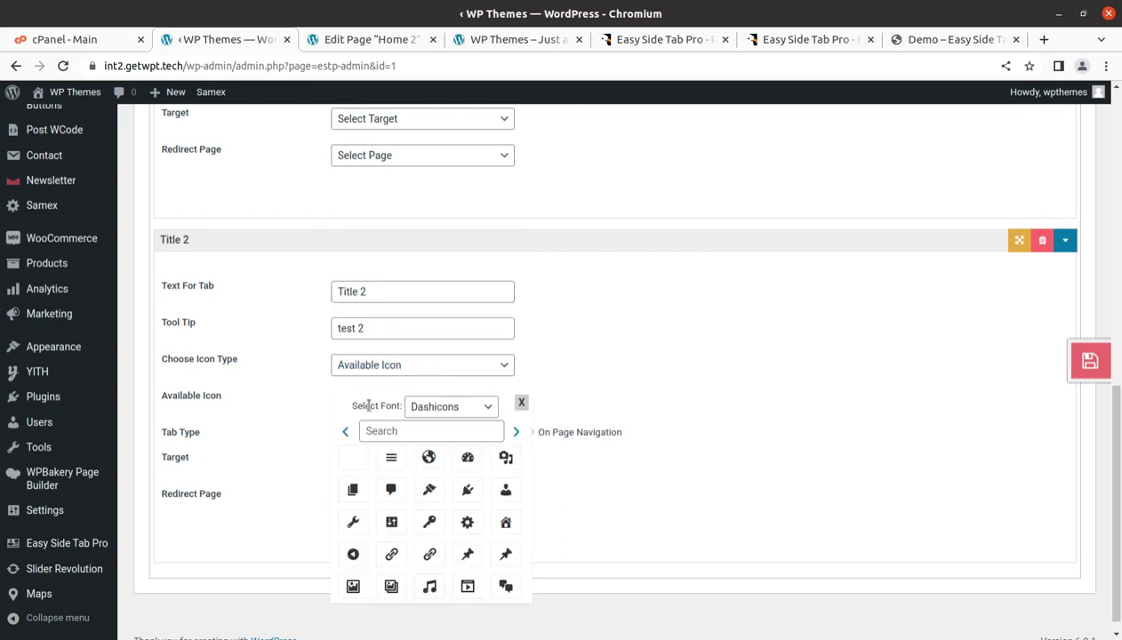
{"action": "left_click", "coordinate": [397, 433]}
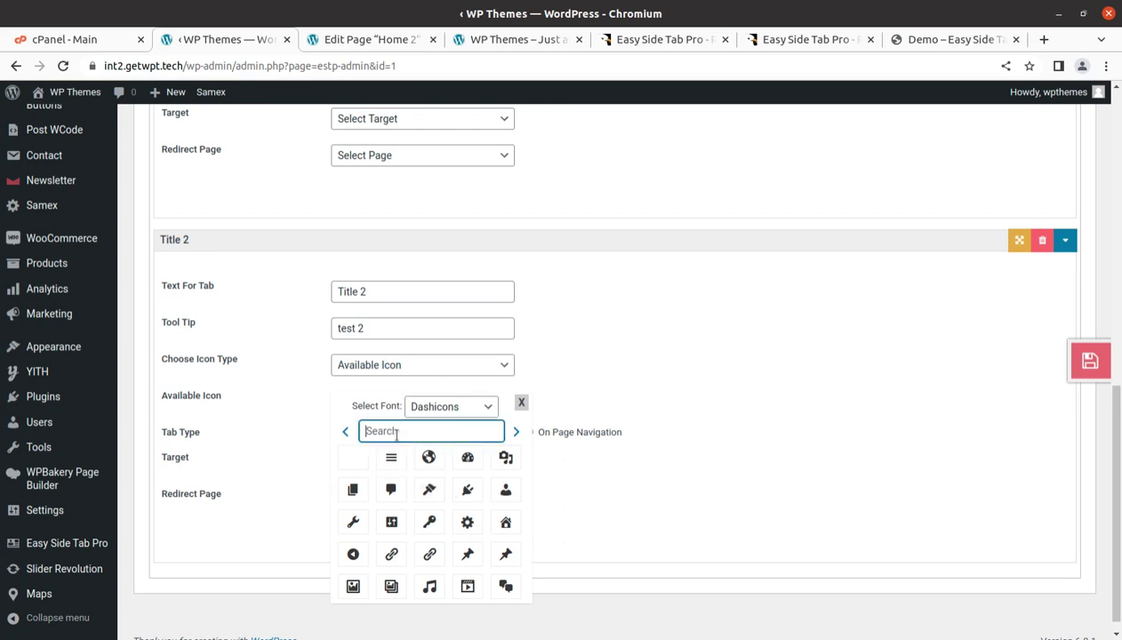
{"action": "type", "text": "cart"}
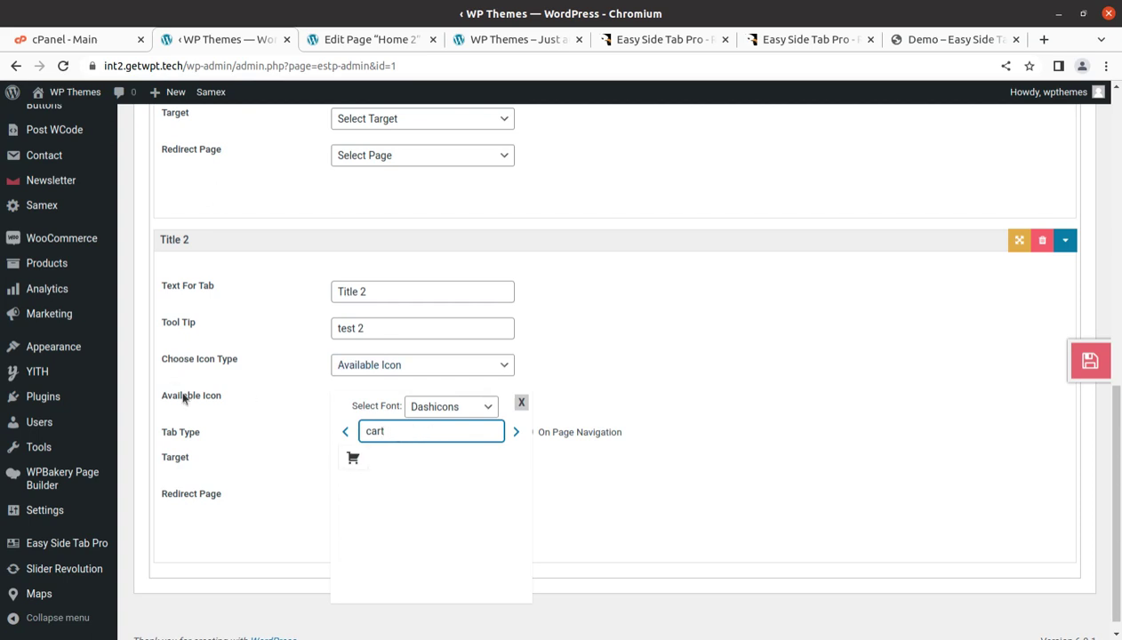
{"action": "left_click", "coordinate": [352, 458]}
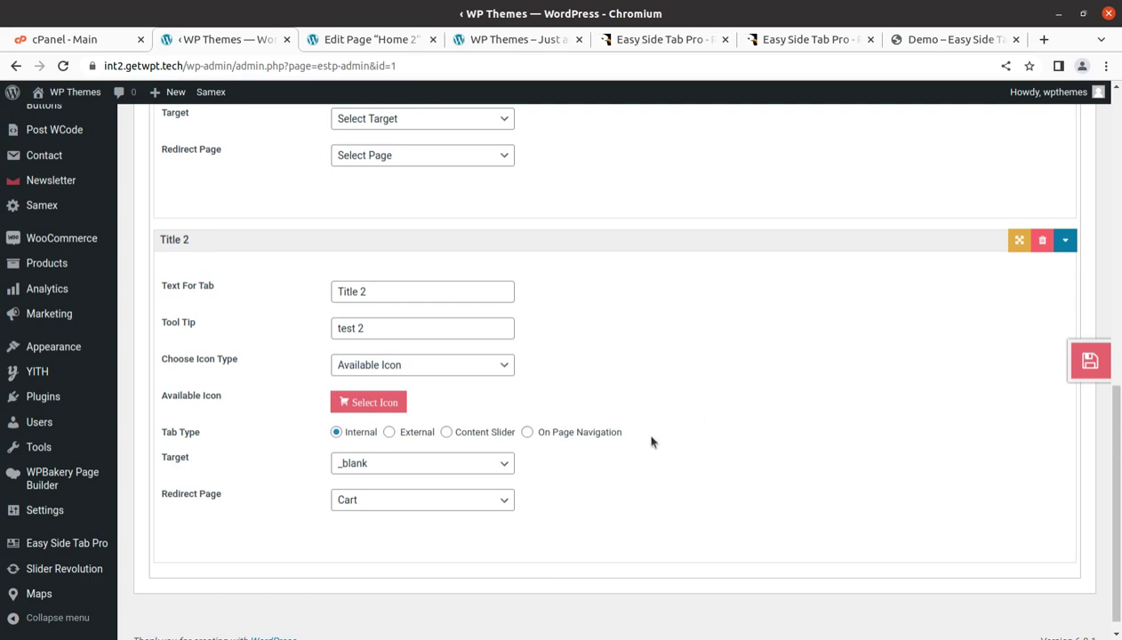
{"action": "left_click", "coordinate": [1080, 365]}
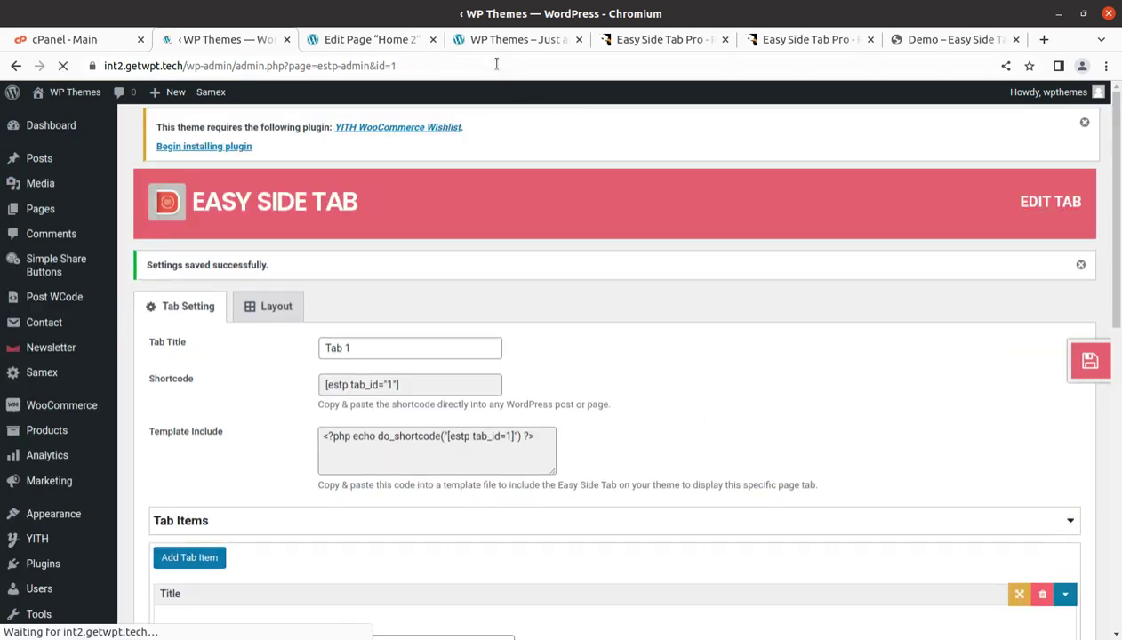
Reload the site's home page and test the side tab's cart item by opening its linked page
{"action": "left_click", "coordinate": [479, 39]}
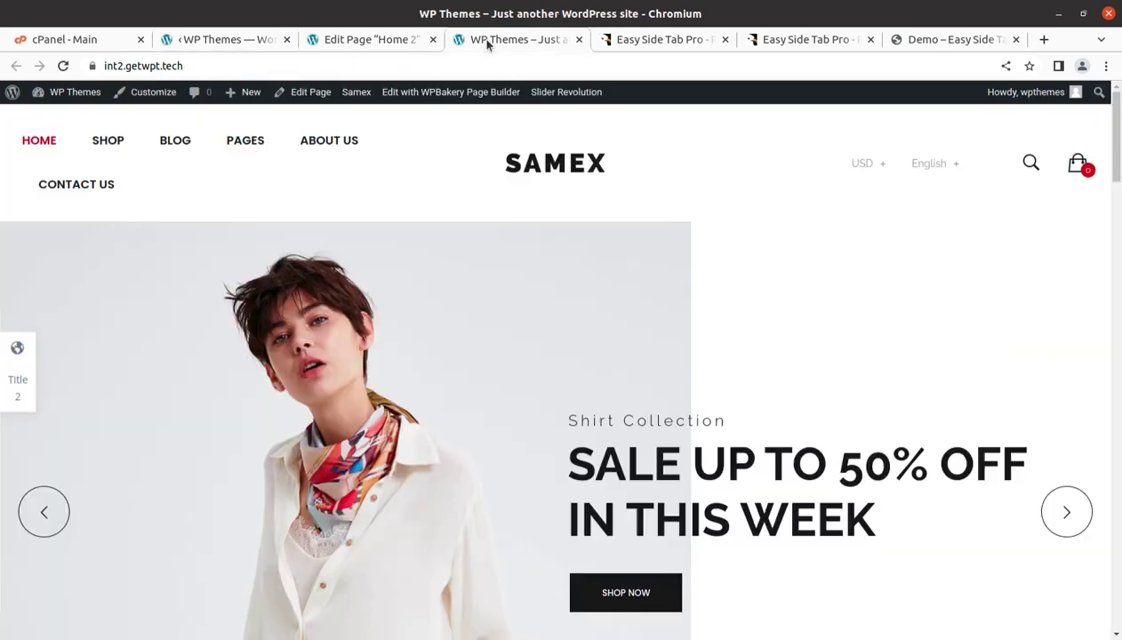
{"action": "left_click", "coordinate": [62, 65]}
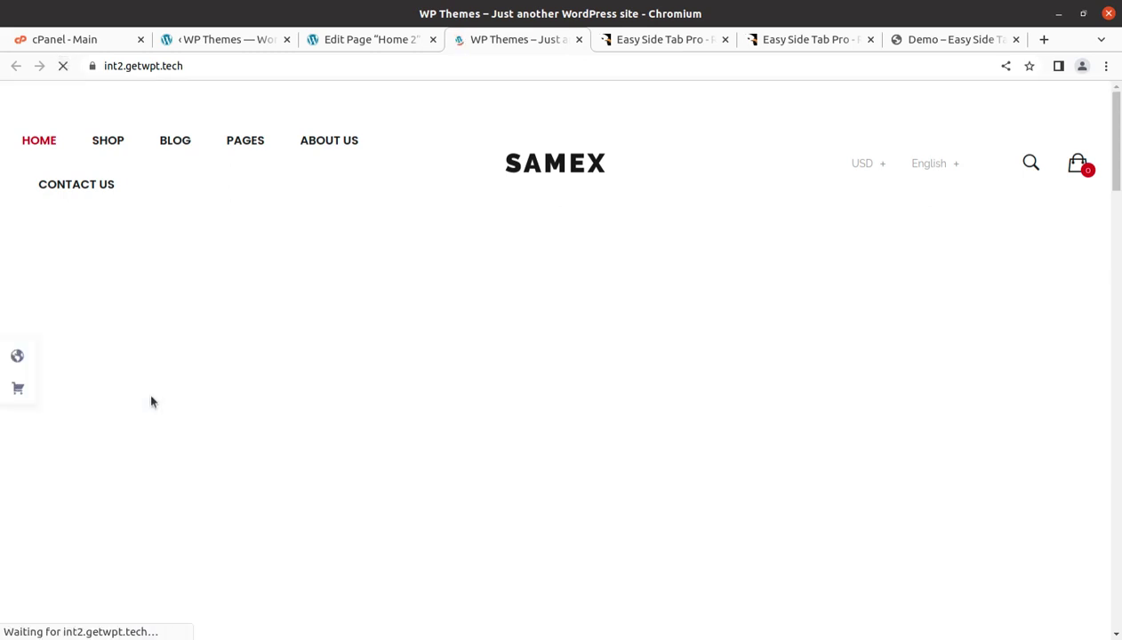
{"action": "left_click", "coordinate": [17, 391]}
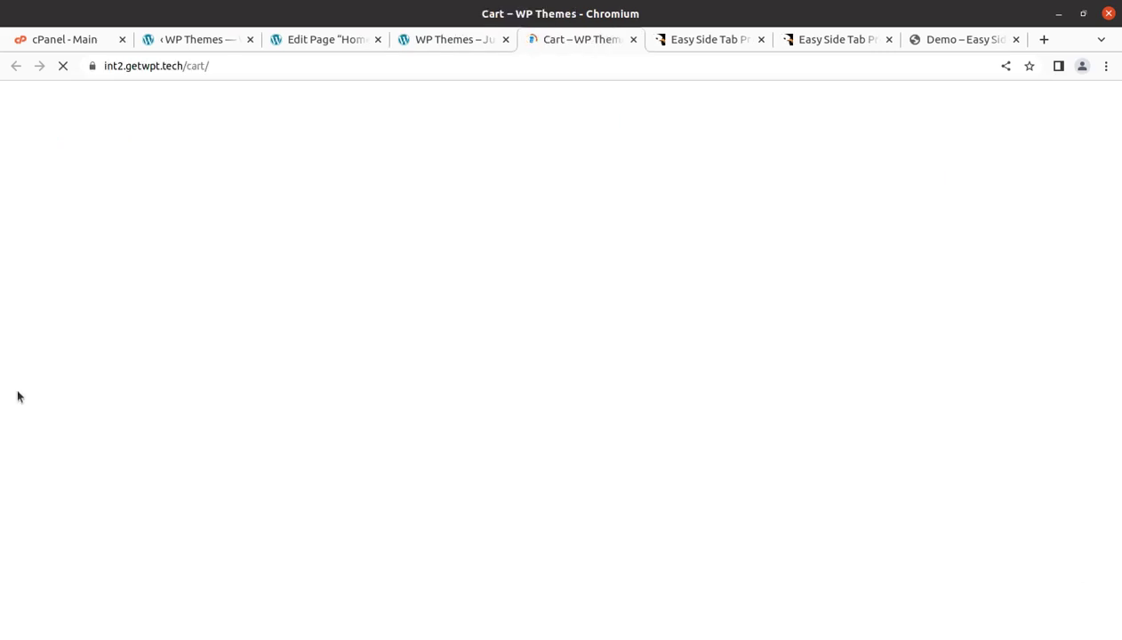
Close the Cart page and add a third tab item to Tab 1 with the tab text "title 3"
{"action": "left_click", "coordinate": [633, 40]}
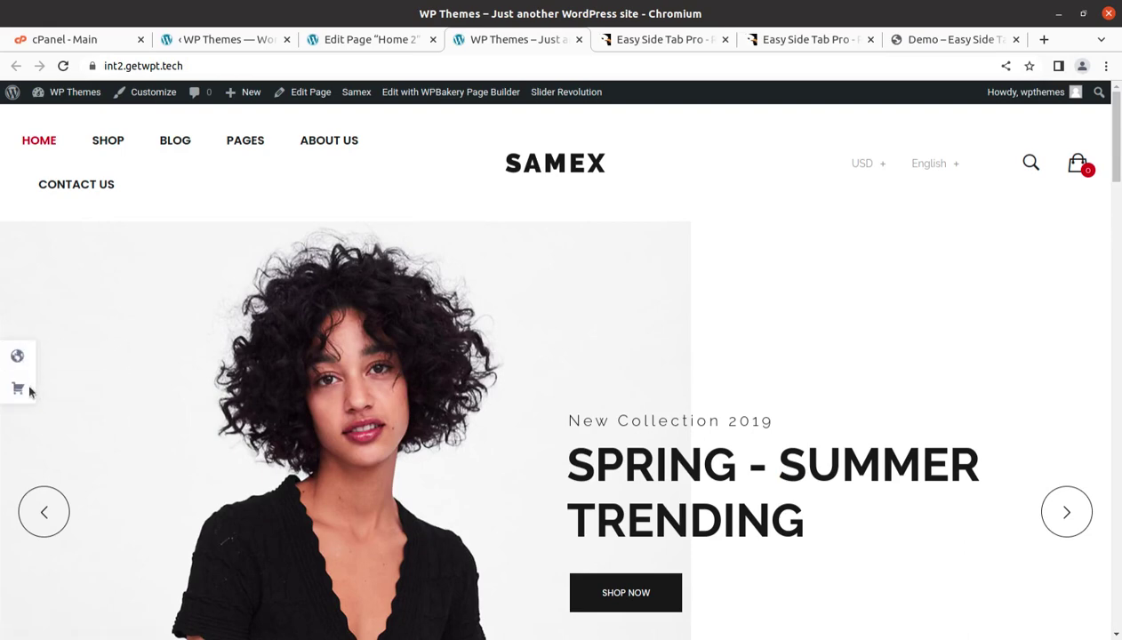
{"action": "left_click", "coordinate": [353, 42]}
{"action": "left_click", "coordinate": [228, 41]}
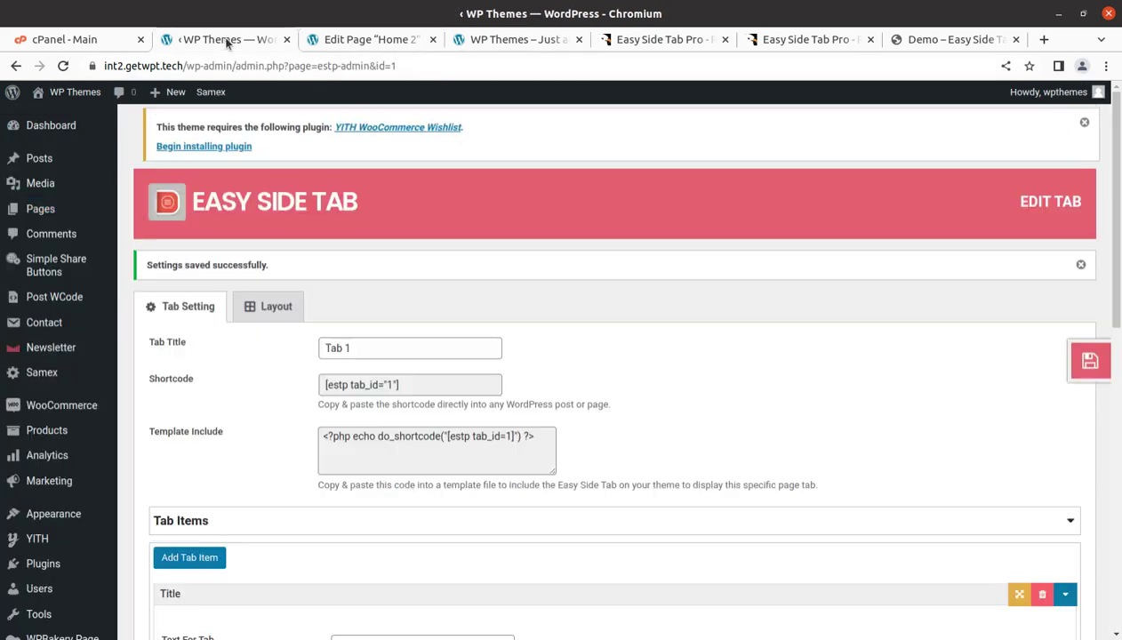
{"action": "scroll", "coordinate": [496, 384], "scroll_direction": "down", "scroll_amount": 8}
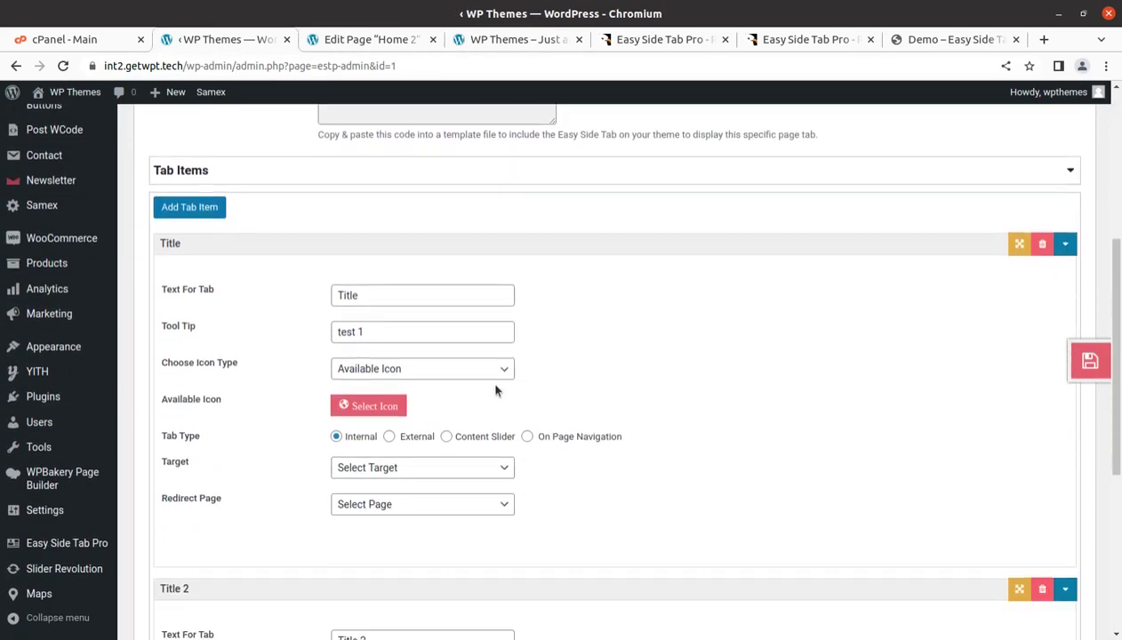
{"action": "scroll", "coordinate": [496, 391], "scroll_direction": "up", "scroll_amount": 3}
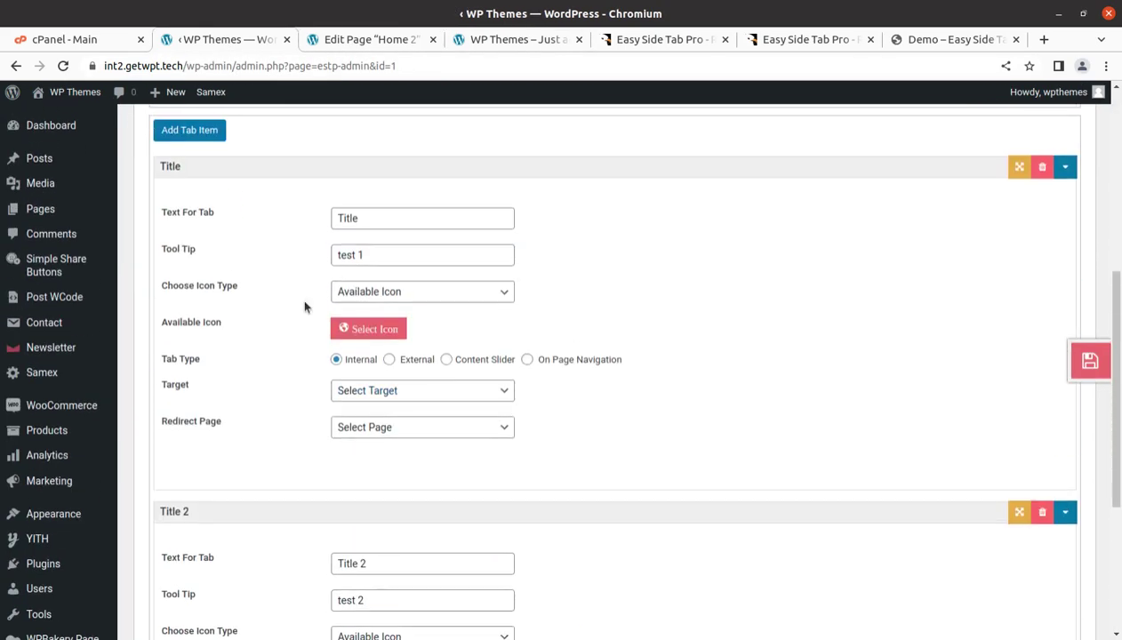
{"action": "left_click", "coordinate": [210, 131]}
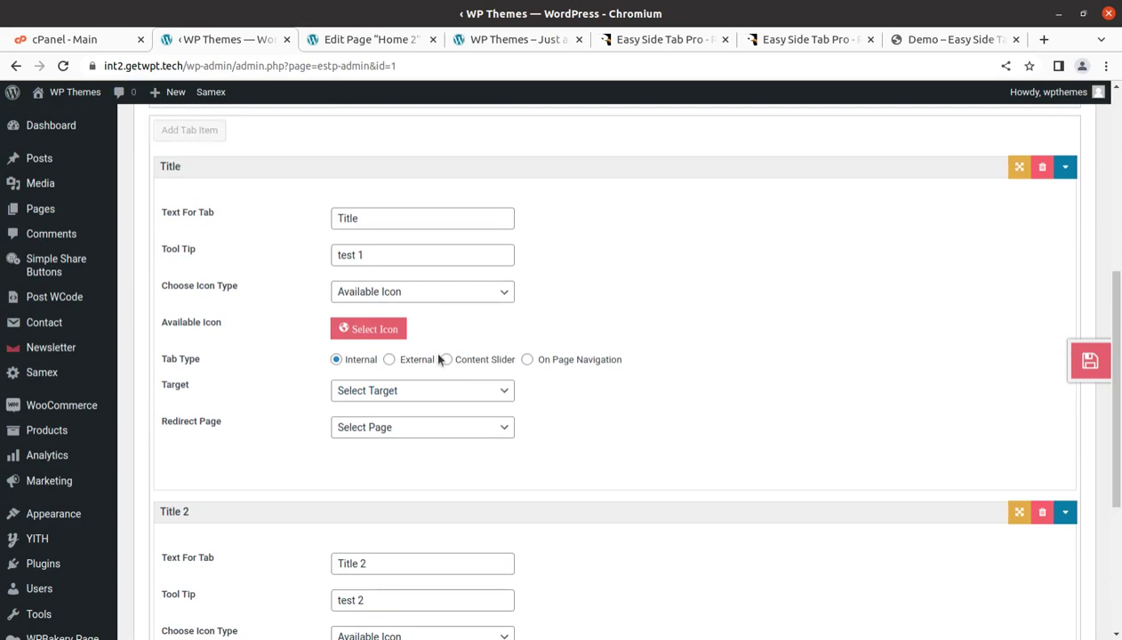
{"action": "scroll", "coordinate": [439, 358], "scroll_direction": "down", "scroll_amount": 4}
{"action": "scroll", "coordinate": [438, 360], "scroll_direction": "down", "scroll_amount": 2}
{"action": "left_click", "coordinate": [343, 456]}
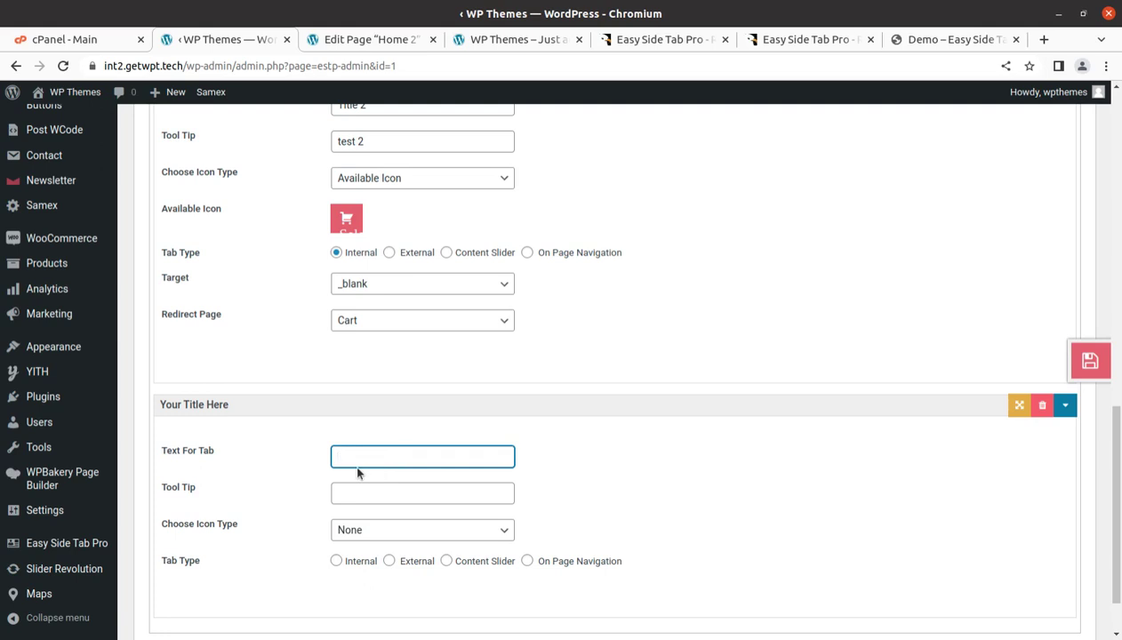
{"action": "scroll", "coordinate": [356, 458], "scroll_direction": "down", "scroll_amount": 1}
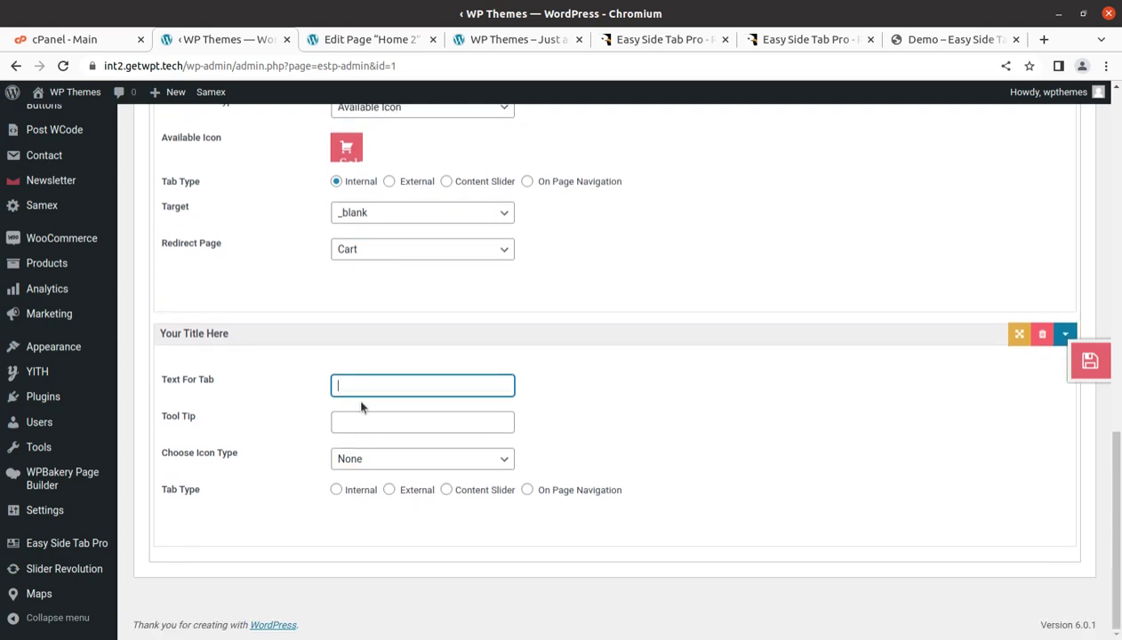
{"action": "type", "text": "te"}
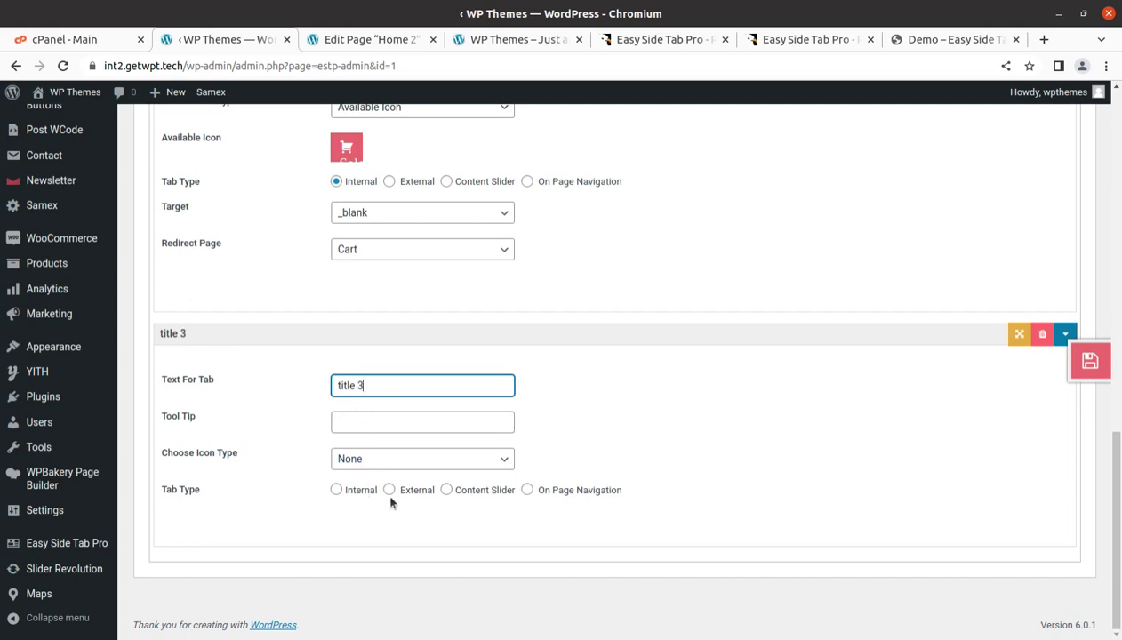
Set title 3's tab type to Content Slider and give it the Dashicons double speech bubble as an Available Icon
{"action": "left_click", "coordinate": [442, 494]}
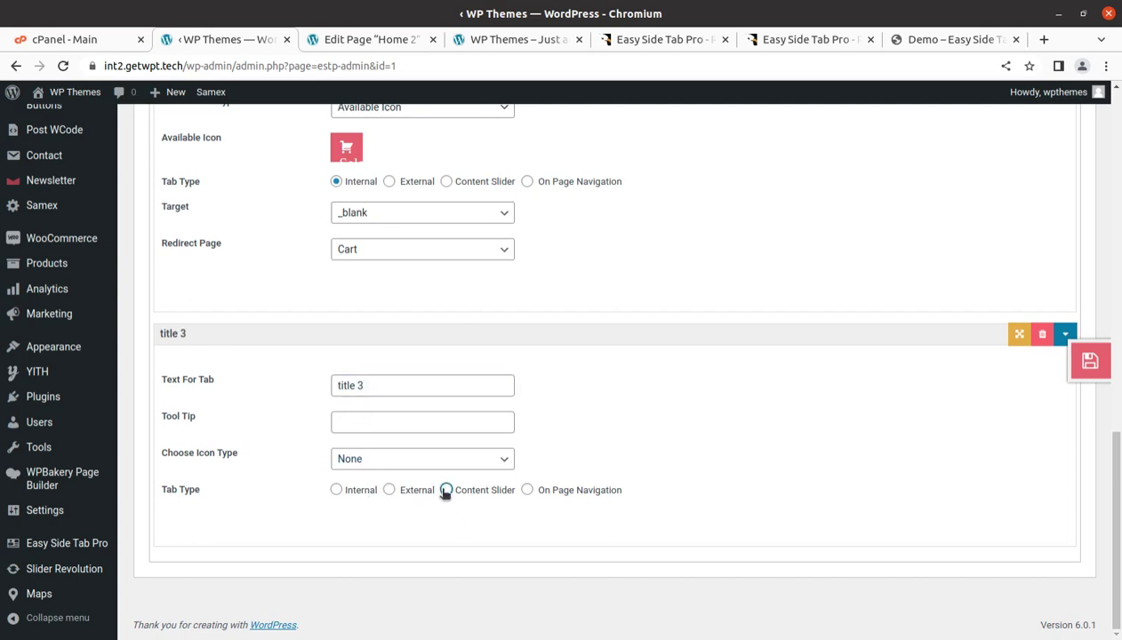
{"action": "scroll", "coordinate": [533, 489], "scroll_direction": "down", "scroll_amount": 2}
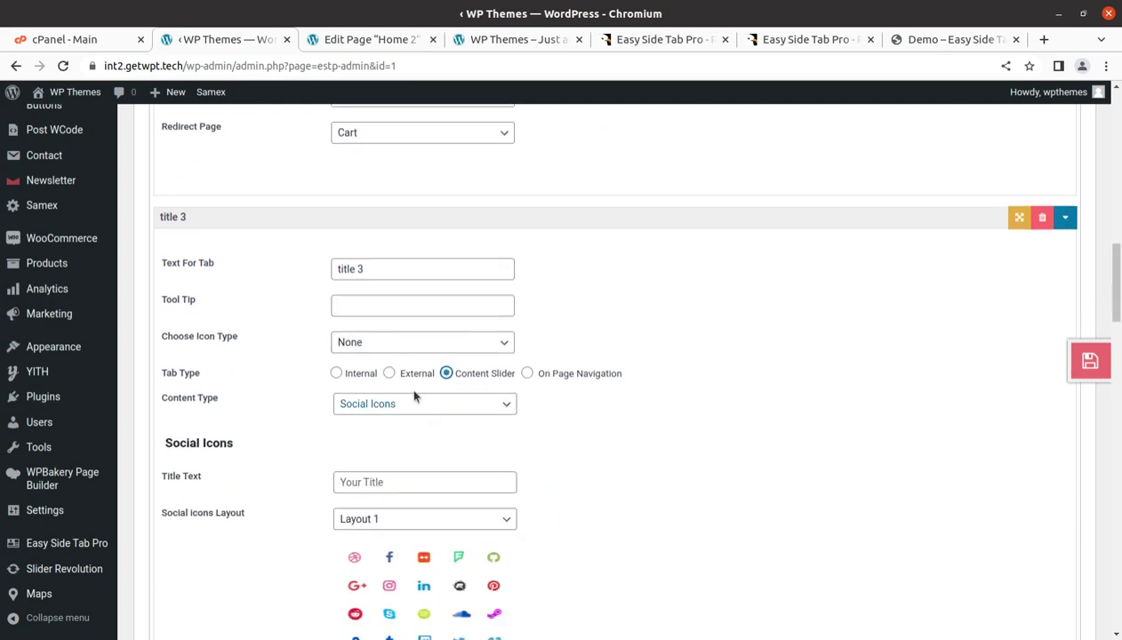
{"action": "left_click", "coordinate": [386, 342]}
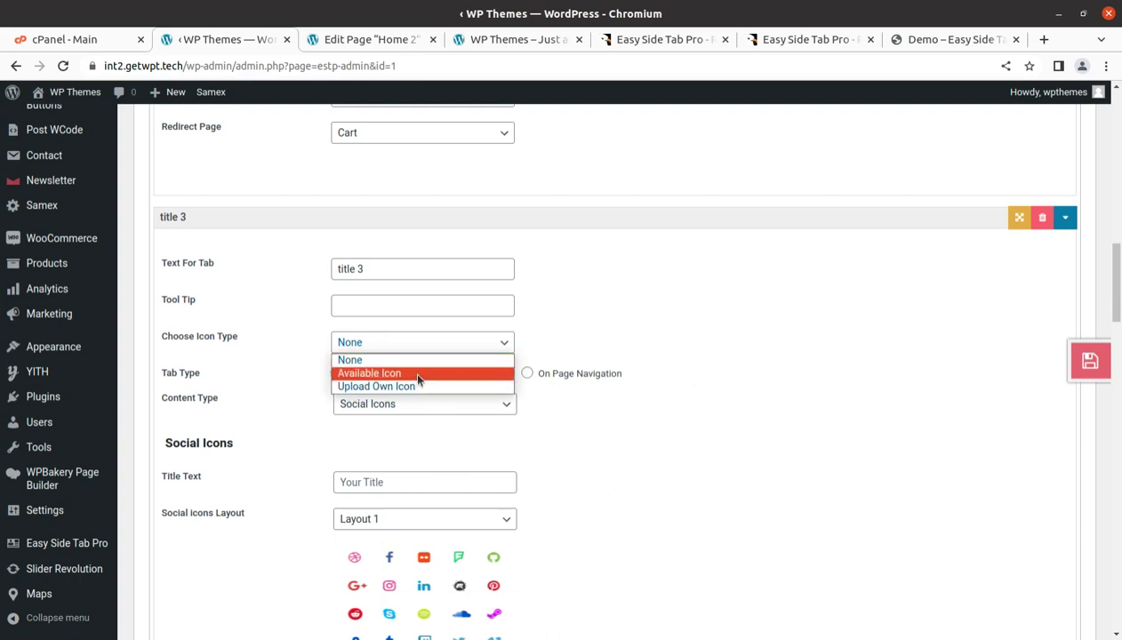
{"action": "left_click", "coordinate": [409, 373]}
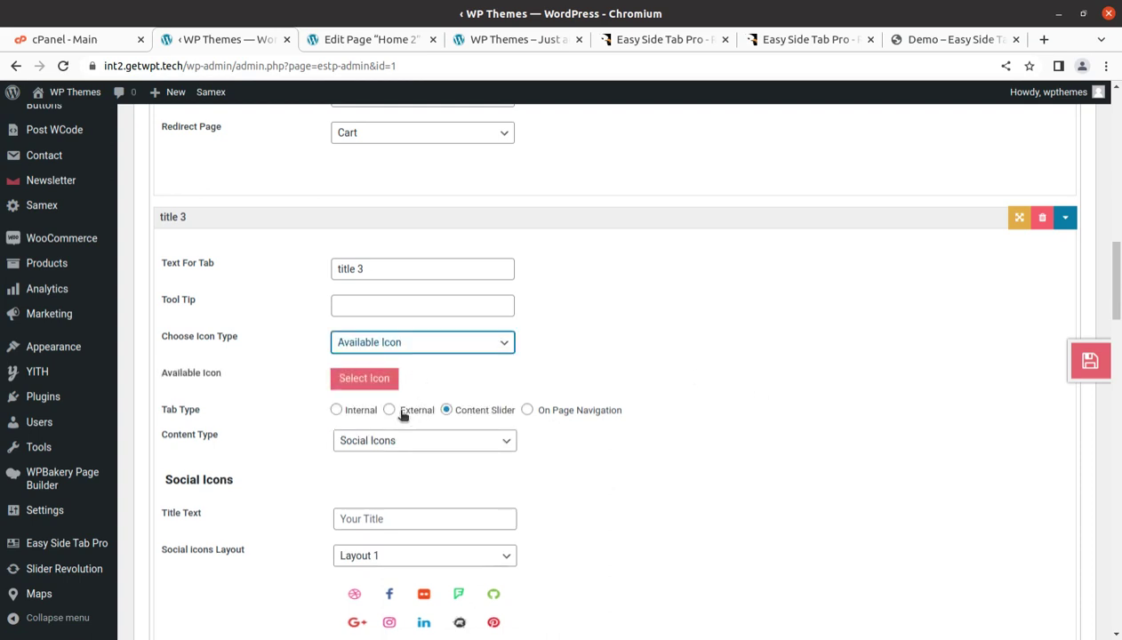
{"action": "left_click", "coordinate": [377, 382]}
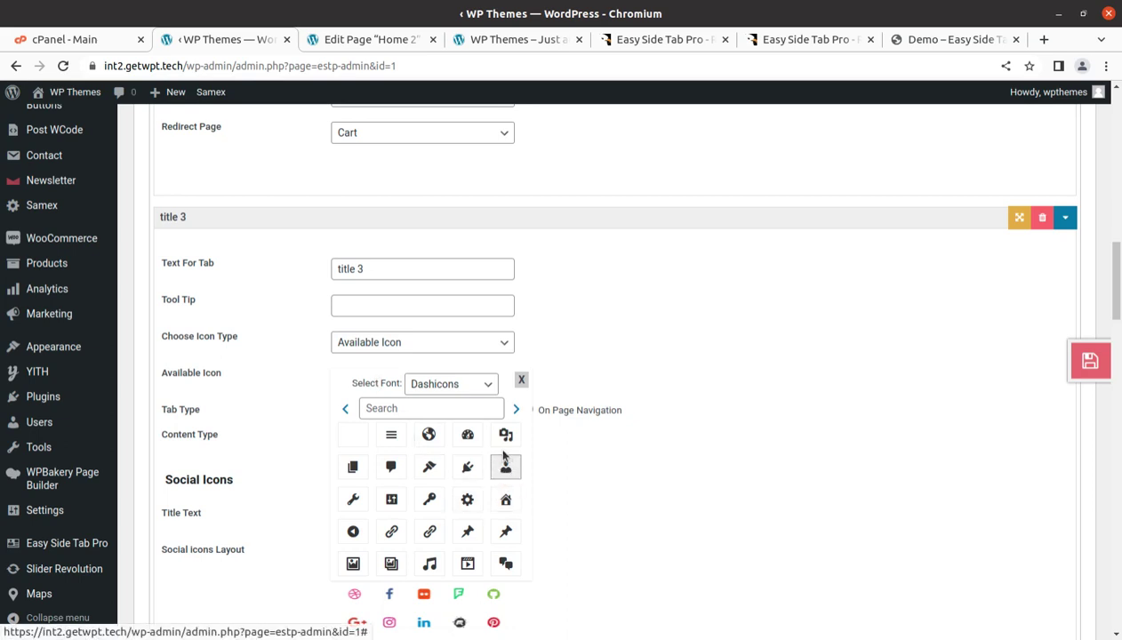
{"action": "left_click", "coordinate": [505, 560]}
Review title 3's Social Icons link and tooltip fields, then save the tab settings
{"action": "scroll", "coordinate": [614, 440], "scroll_direction": "down", "scroll_amount": 3}
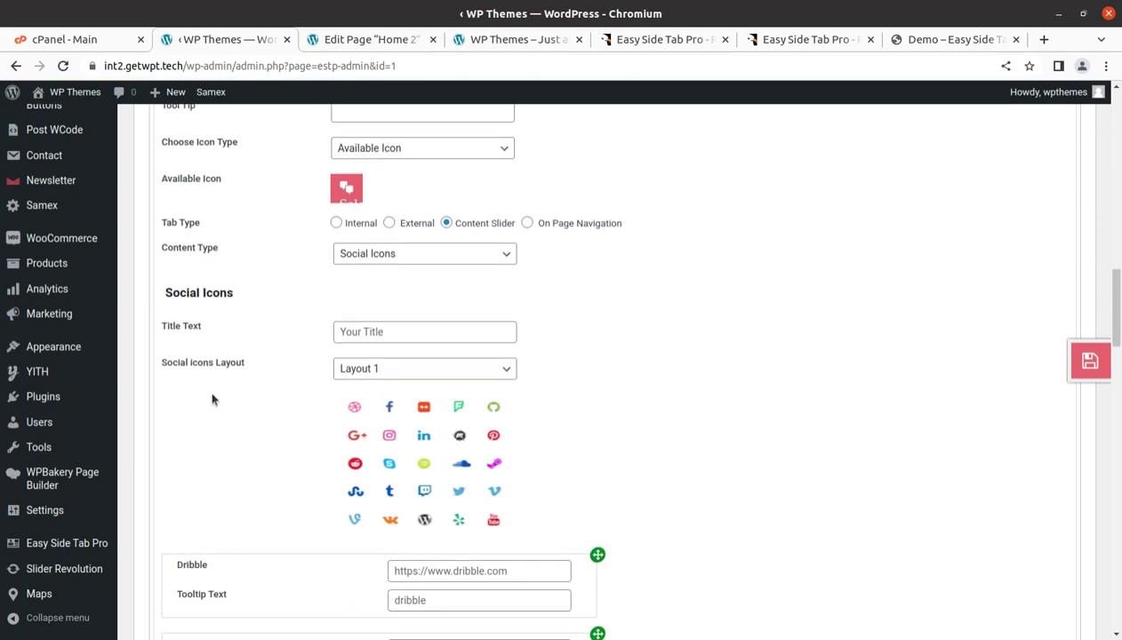
{"action": "scroll", "coordinate": [428, 468], "scroll_direction": "down", "scroll_amount": 2}
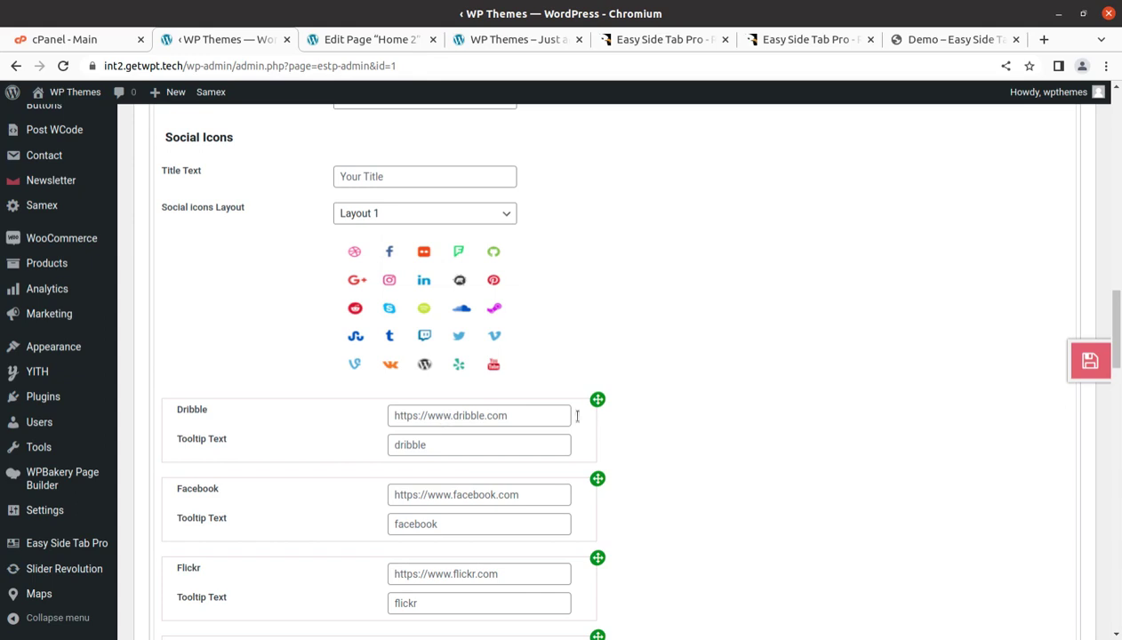
{"action": "scroll", "coordinate": [583, 418], "scroll_direction": "down", "scroll_amount": 10}
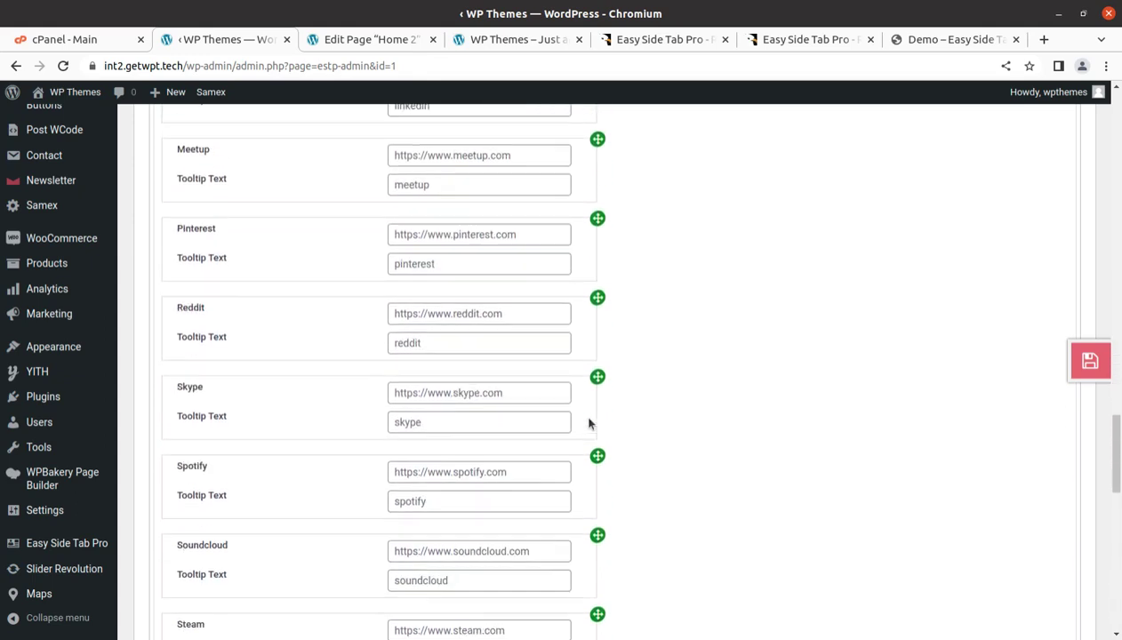
{"action": "left_click", "coordinate": [1092, 372]}
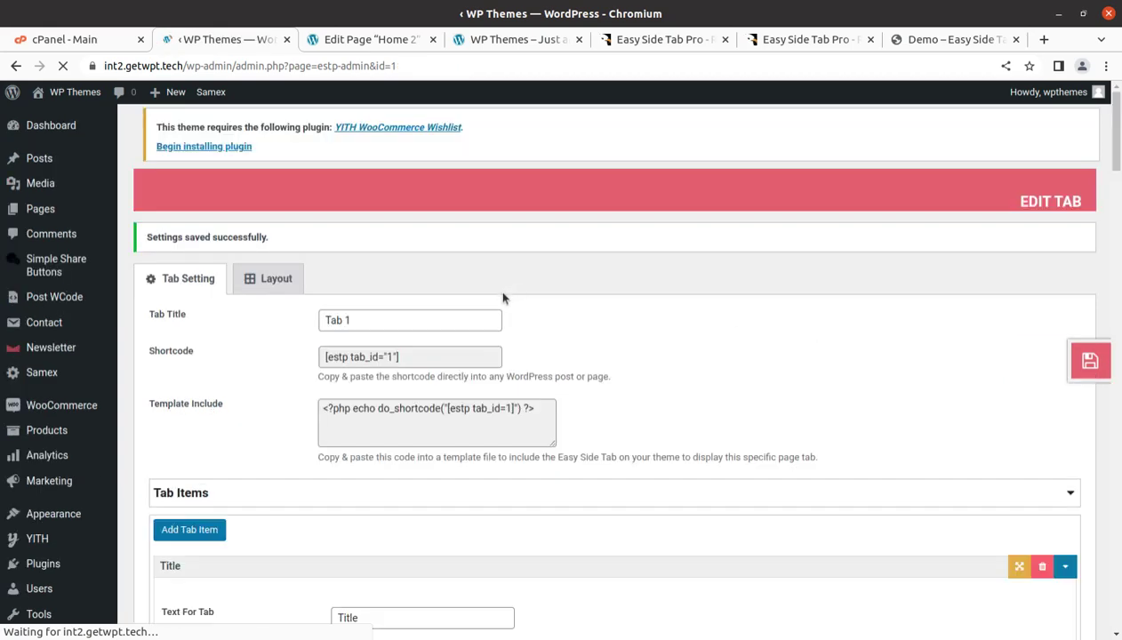
Reload the site's home page and test opening and closing the side tab's speech bubble content slider
{"action": "left_click", "coordinate": [495, 41]}
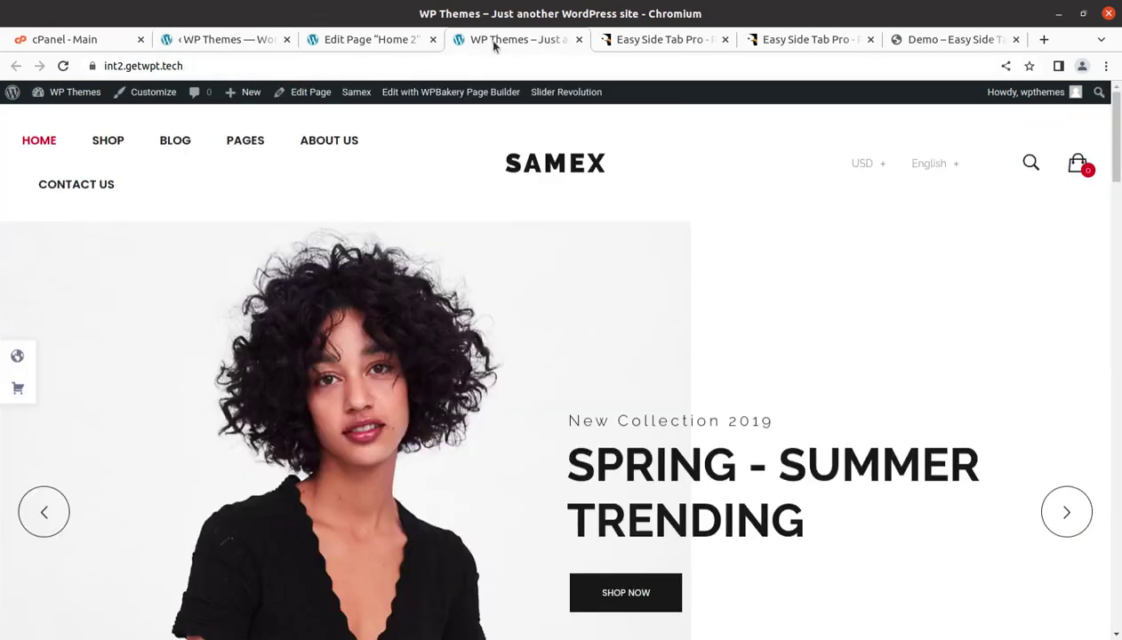
{"action": "left_click", "coordinate": [62, 66]}
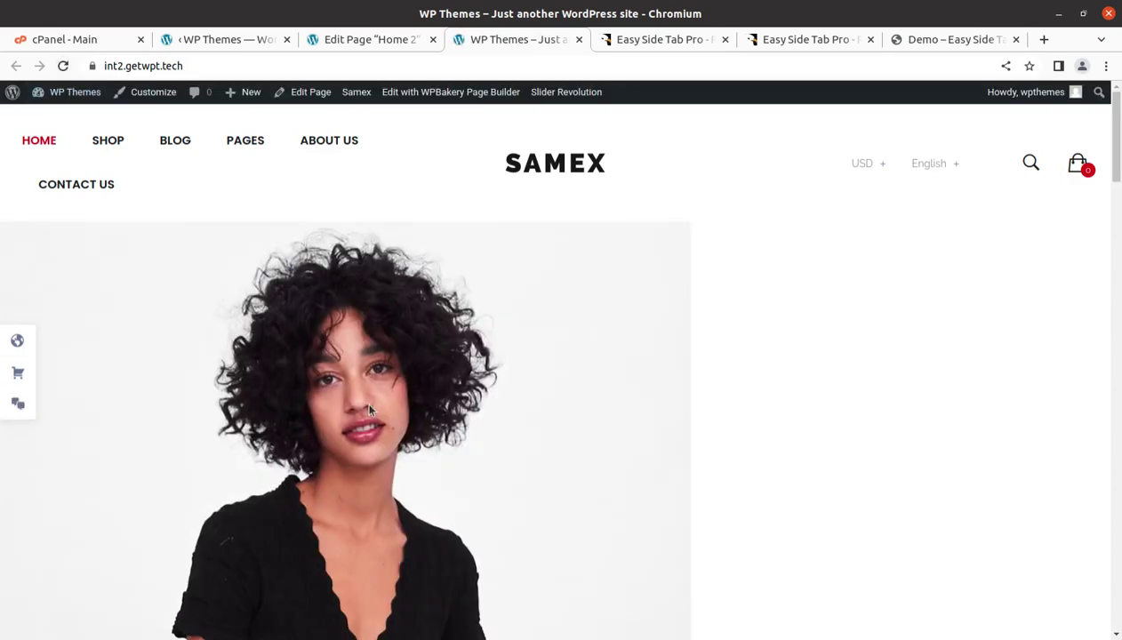
{"action": "left_click", "coordinate": [19, 411]}
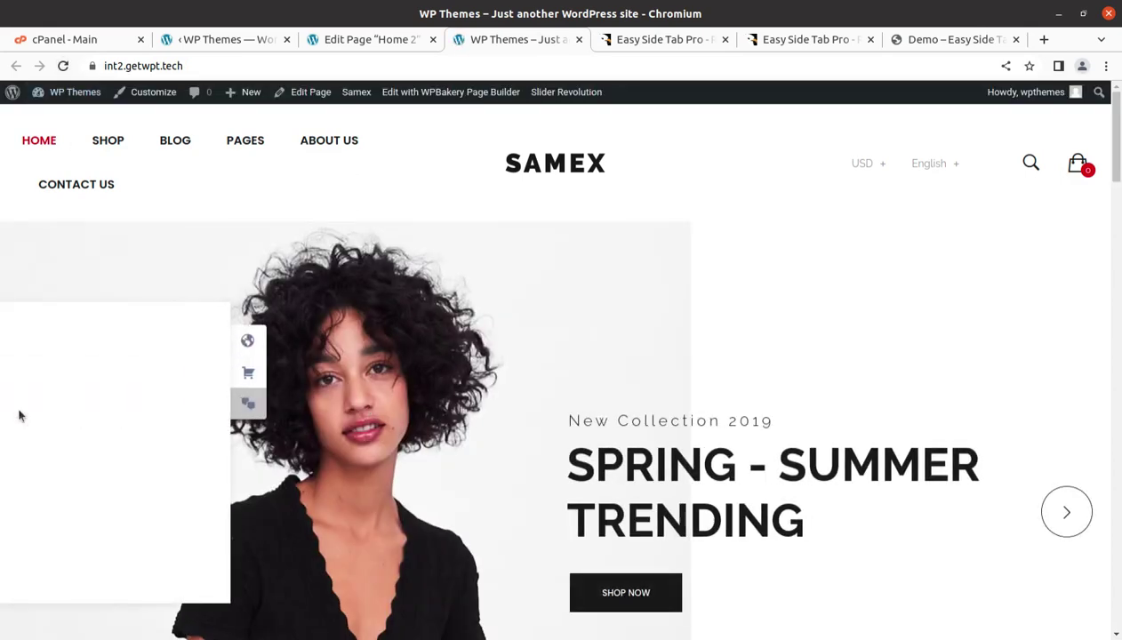
{"action": "left_click", "coordinate": [248, 407]}
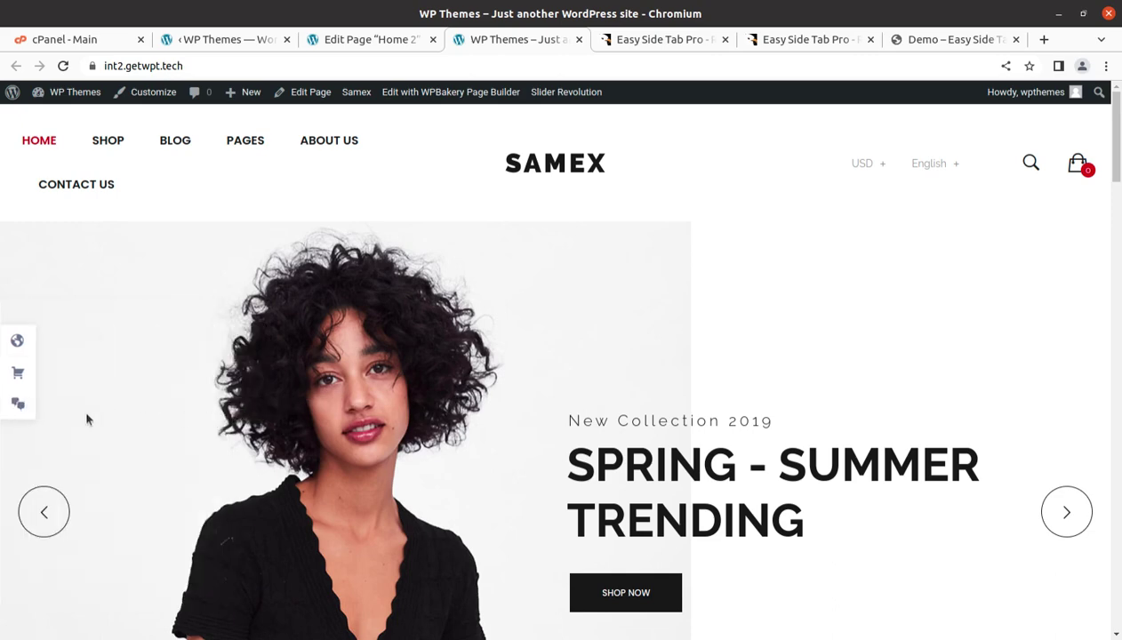
{"action": "left_click", "coordinate": [14, 408]}
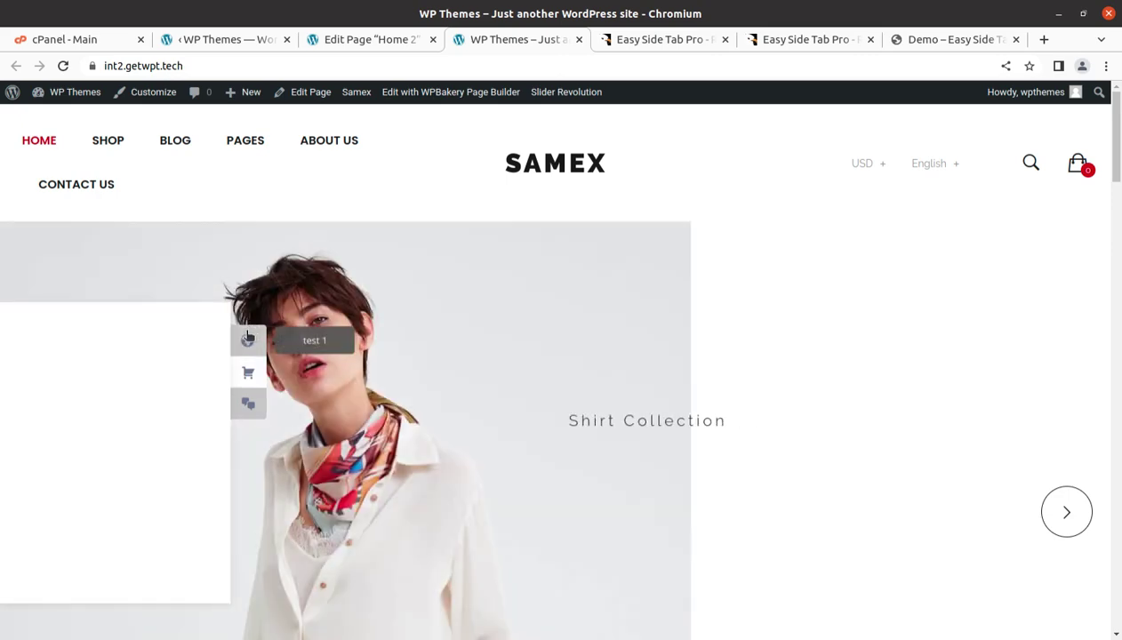
{"action": "left_click", "coordinate": [61, 65]}
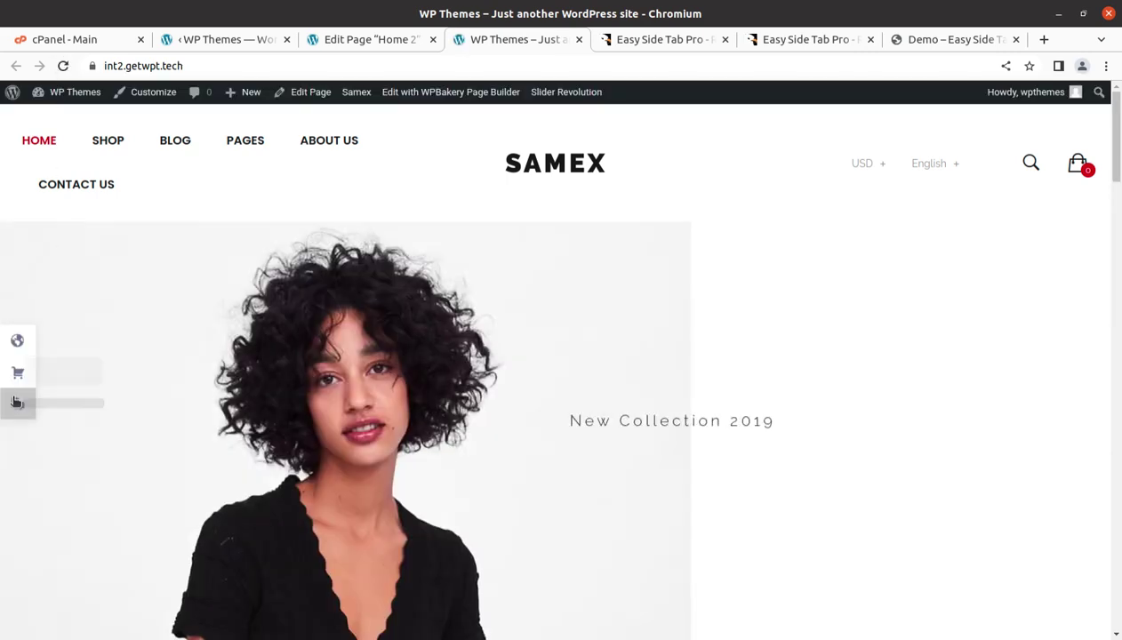
{"action": "left_click", "coordinate": [16, 403]}
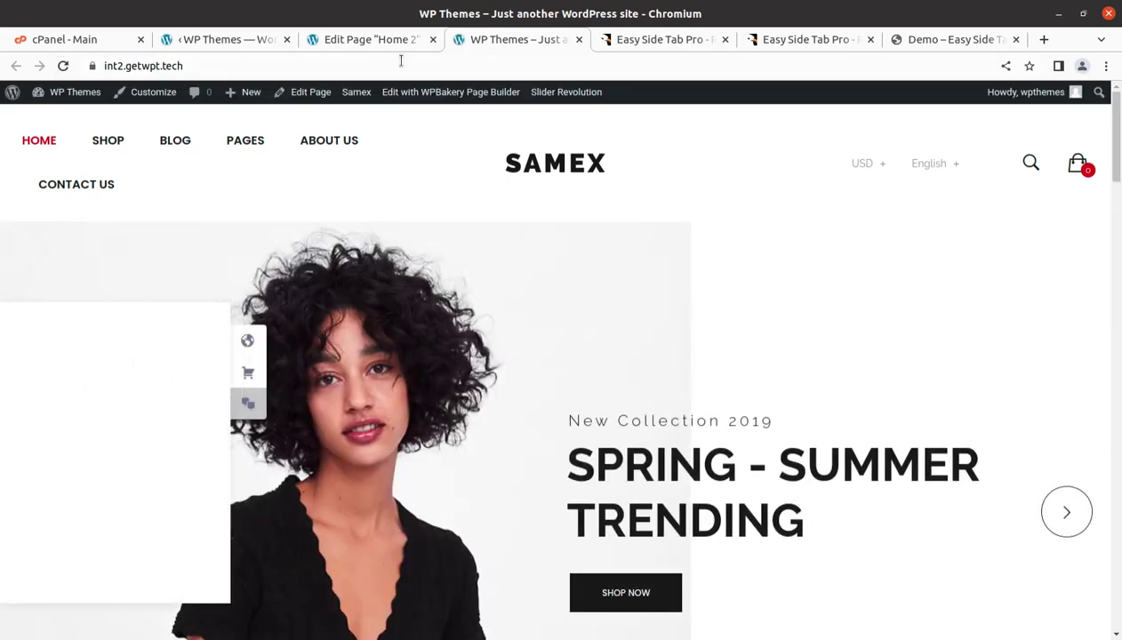
Close the Home 2 page editor
{"action": "left_click", "coordinate": [360, 41]}
{"action": "left_click", "coordinate": [250, 41]}
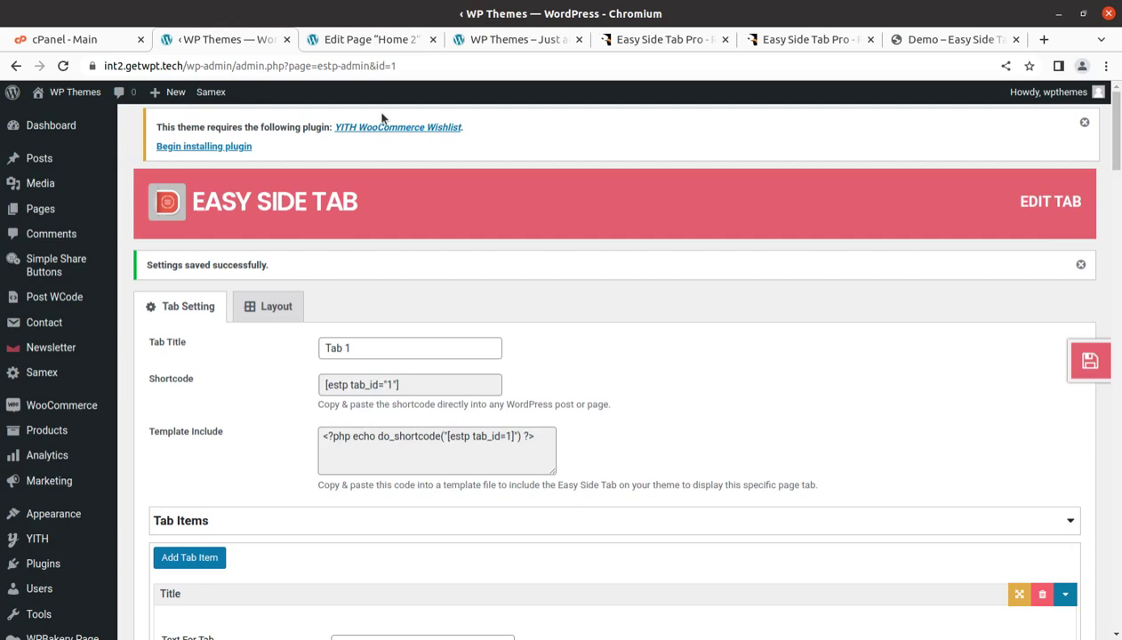
{"action": "left_click", "coordinate": [354, 41]}
{"action": "left_click", "coordinate": [433, 39]}
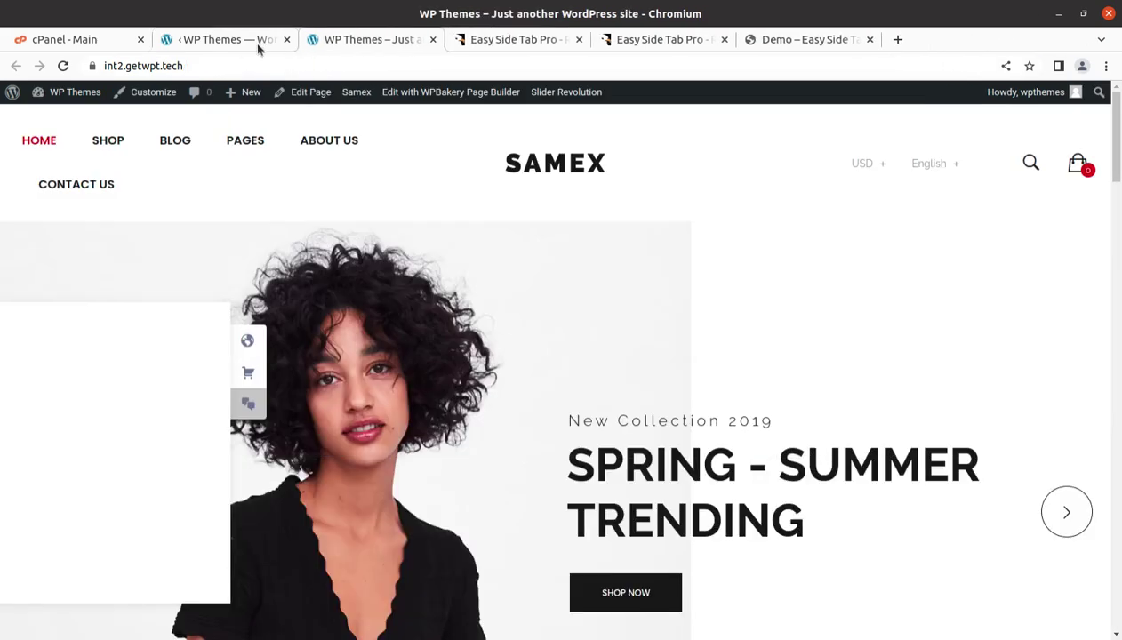
Set title 3's social icons layout to Layout 2 in the Tab 1 settings and save
{"action": "left_click", "coordinate": [253, 41]}
{"action": "scroll", "coordinate": [345, 543], "scroll_direction": "down", "scroll_amount": 15}
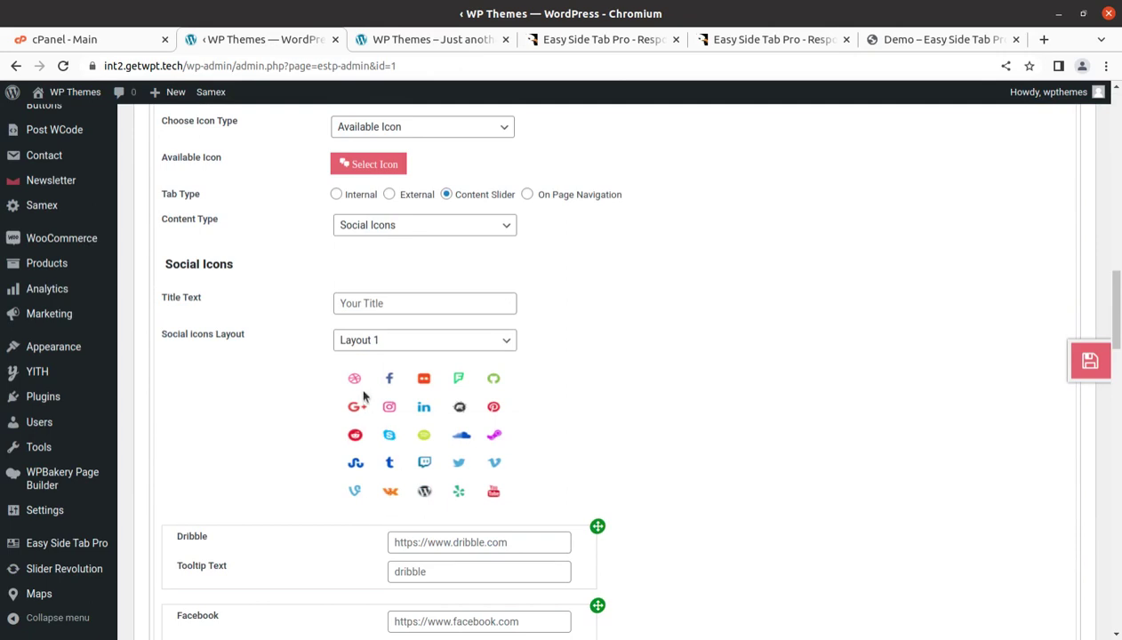
{"action": "scroll", "coordinate": [476, 472], "scroll_direction": "down", "scroll_amount": 3}
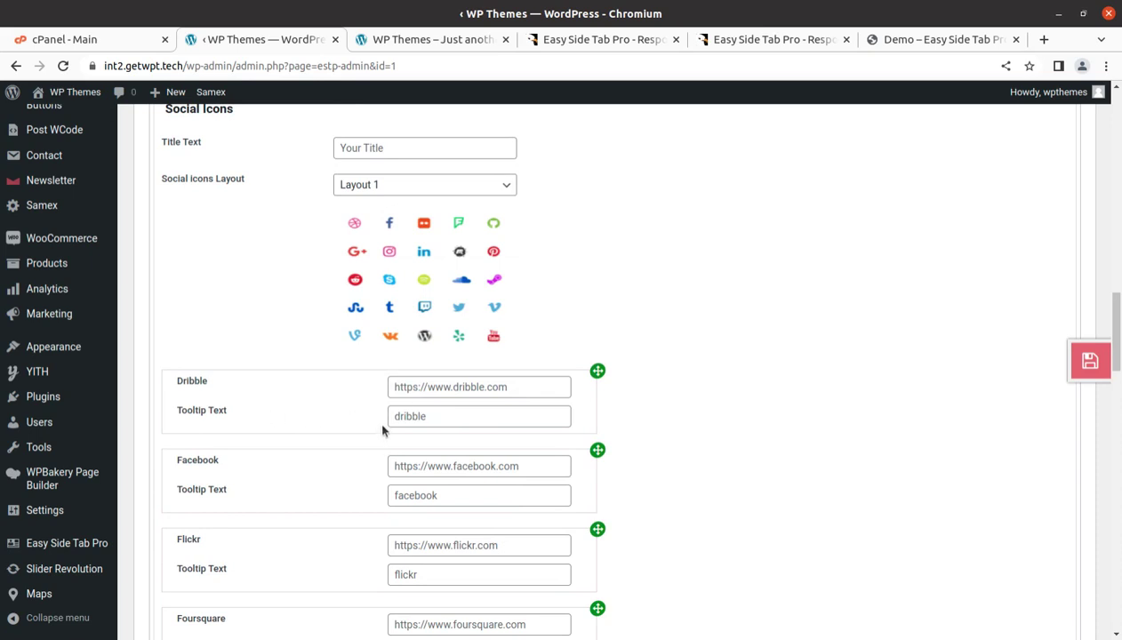
{"action": "left_click", "coordinate": [412, 186]}
{"action": "left_click", "coordinate": [388, 218]}
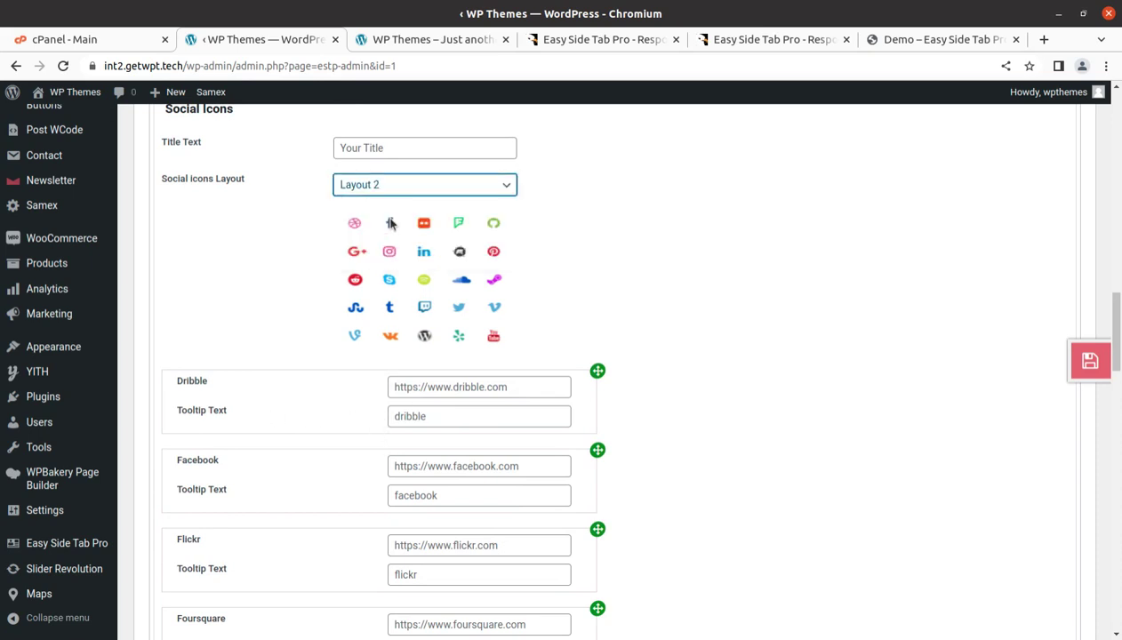
{"action": "left_click", "coordinate": [1051, 360]}
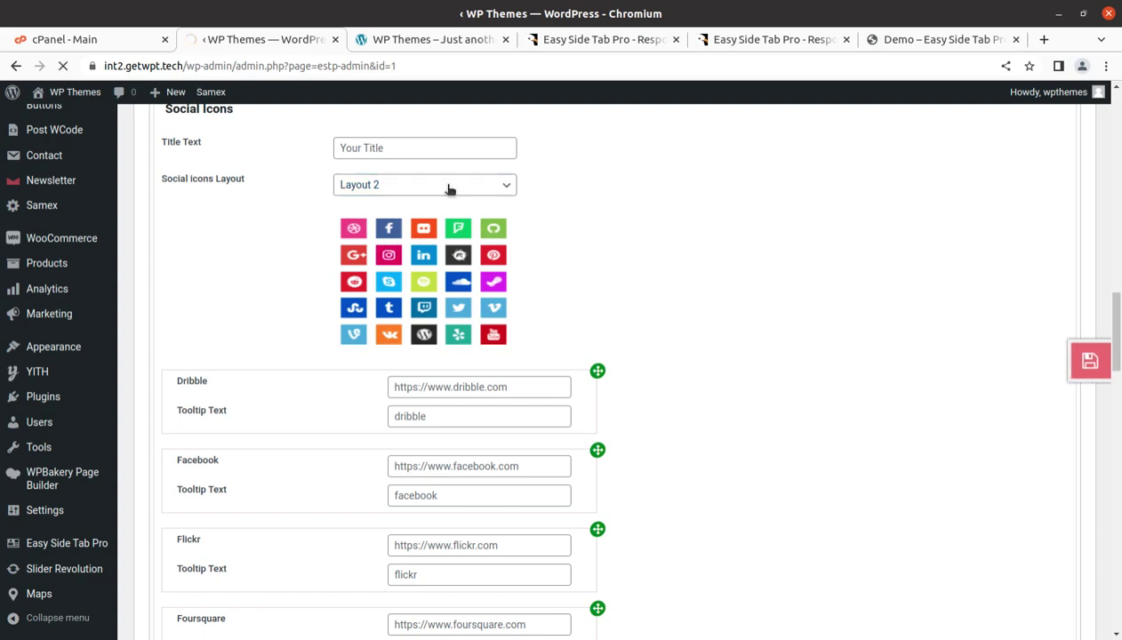
Set the Social Icons title text of title 3 to "Social" and save the tab settings
{"action": "scroll", "coordinate": [516, 416], "scroll_direction": "down", "scroll_amount": 5}
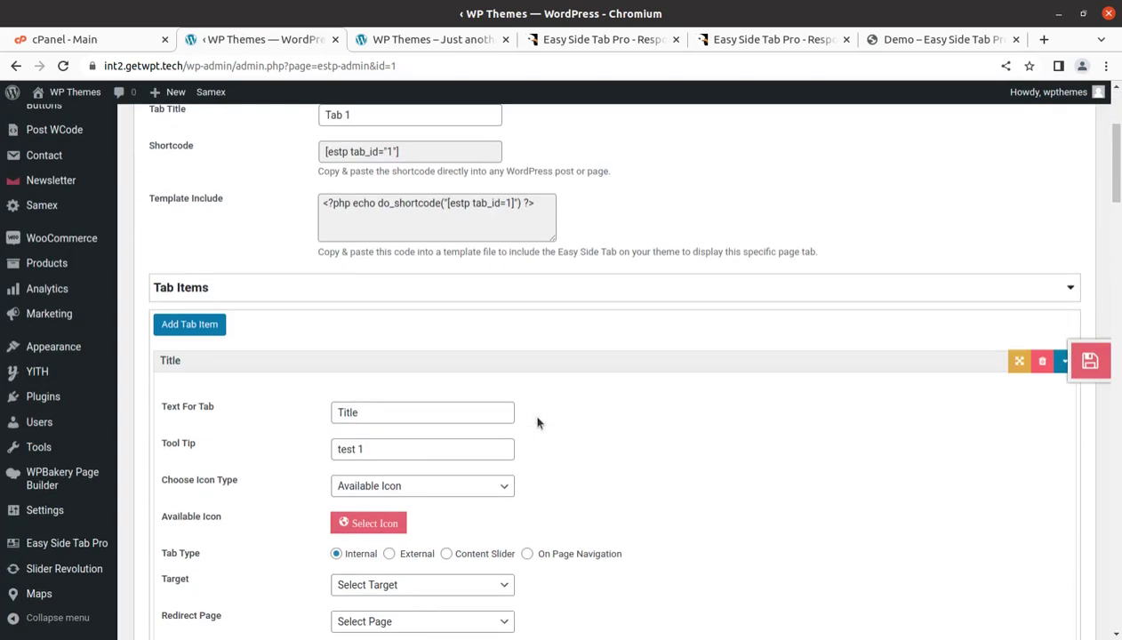
{"action": "scroll", "coordinate": [537, 423], "scroll_direction": "down", "scroll_amount": 15}
{"action": "scroll", "coordinate": [694, 425], "scroll_direction": "down", "scroll_amount": 6}
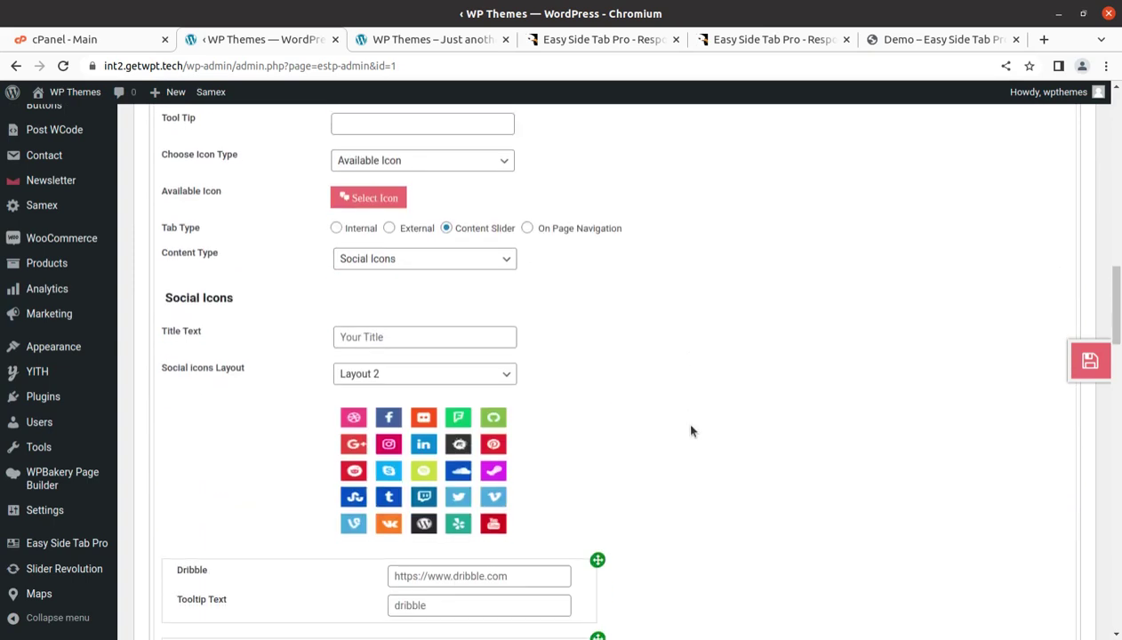
{"action": "left_click", "coordinate": [373, 263]}
{"action": "type", "text": "Social"}
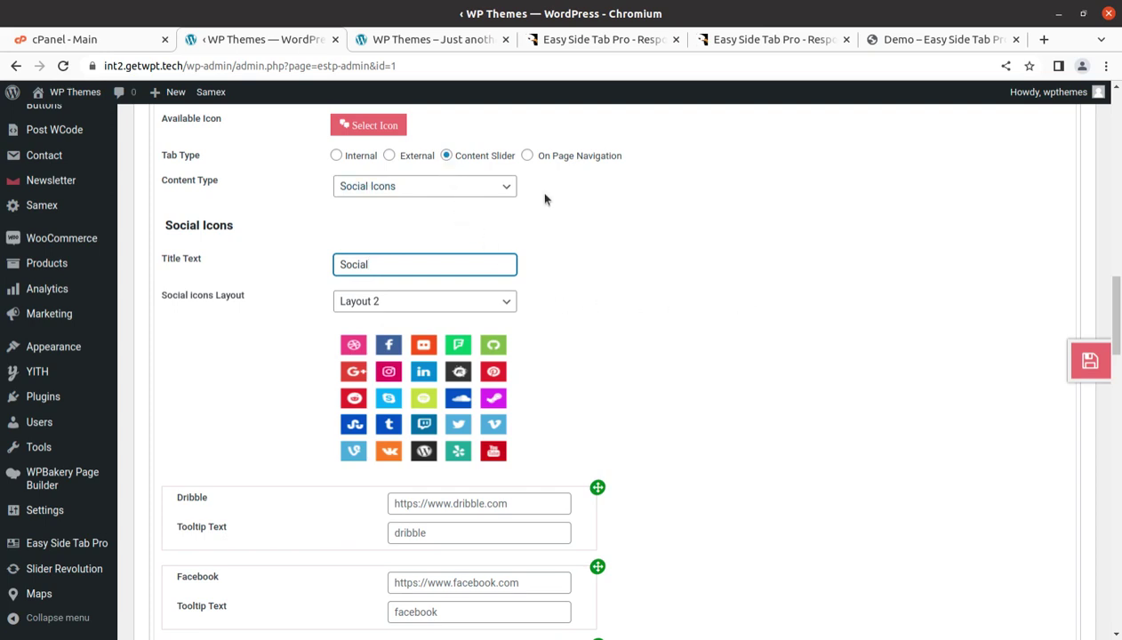
{"action": "left_click", "coordinate": [1086, 369]}
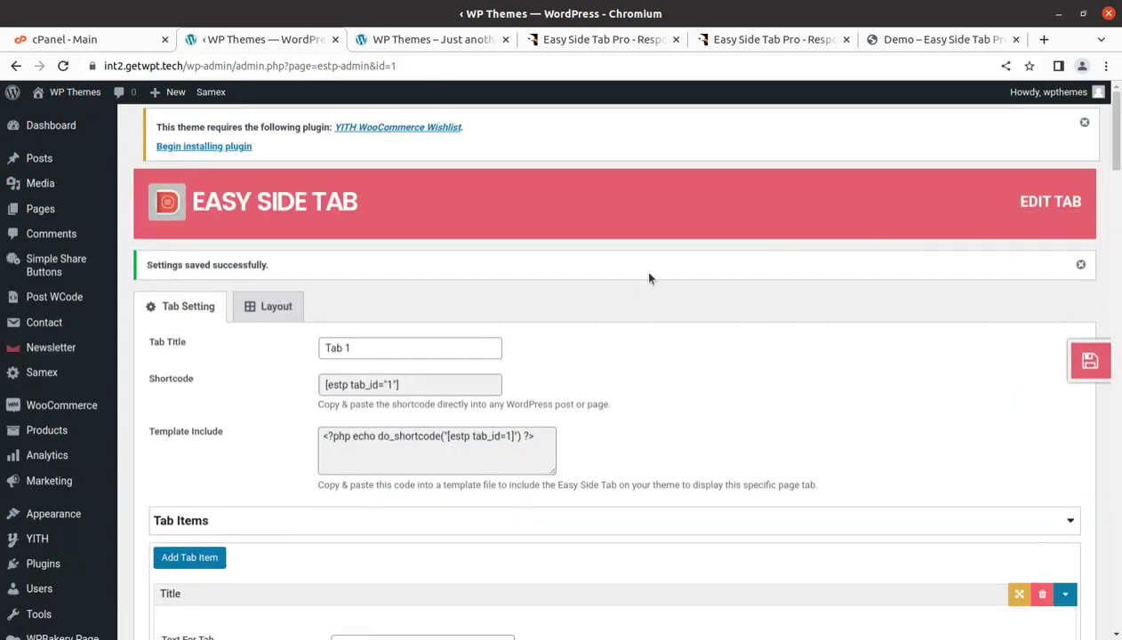
Refresh the home page and check how the saved Social icons slider opens and closes in the side tab
{"action": "left_click", "coordinate": [399, 50]}
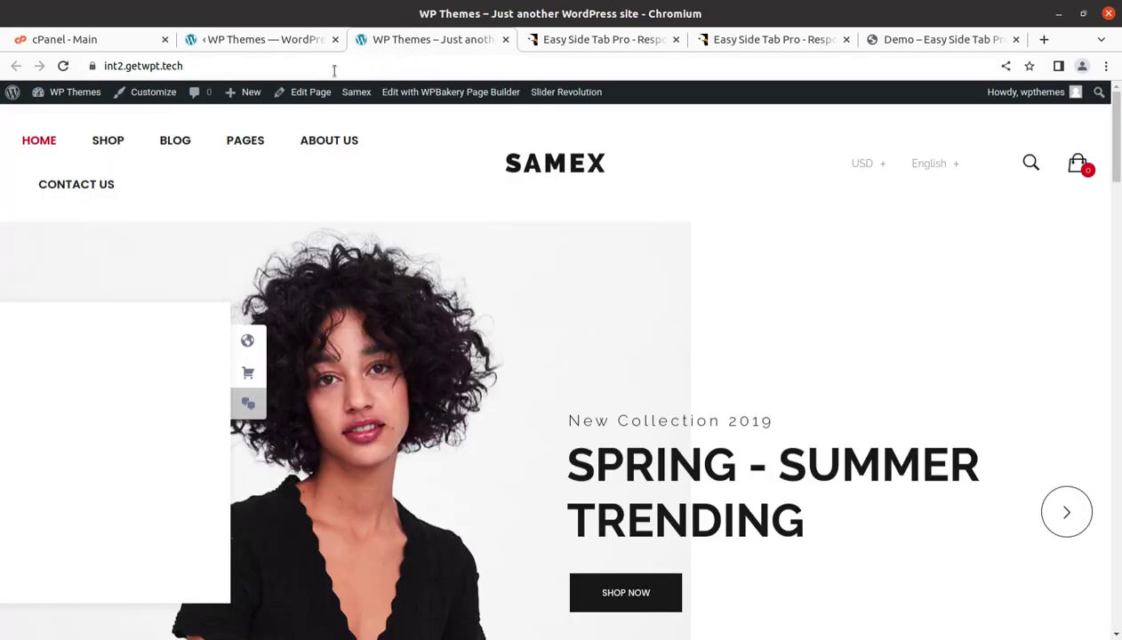
{"action": "left_click", "coordinate": [63, 66]}
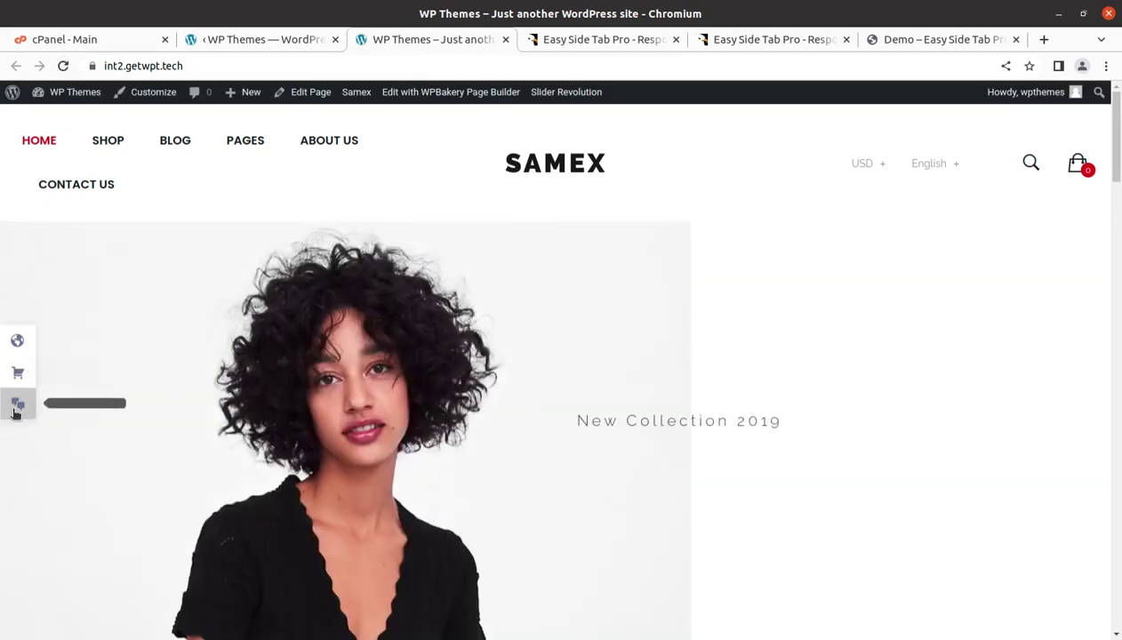
{"action": "left_click", "coordinate": [17, 406]}
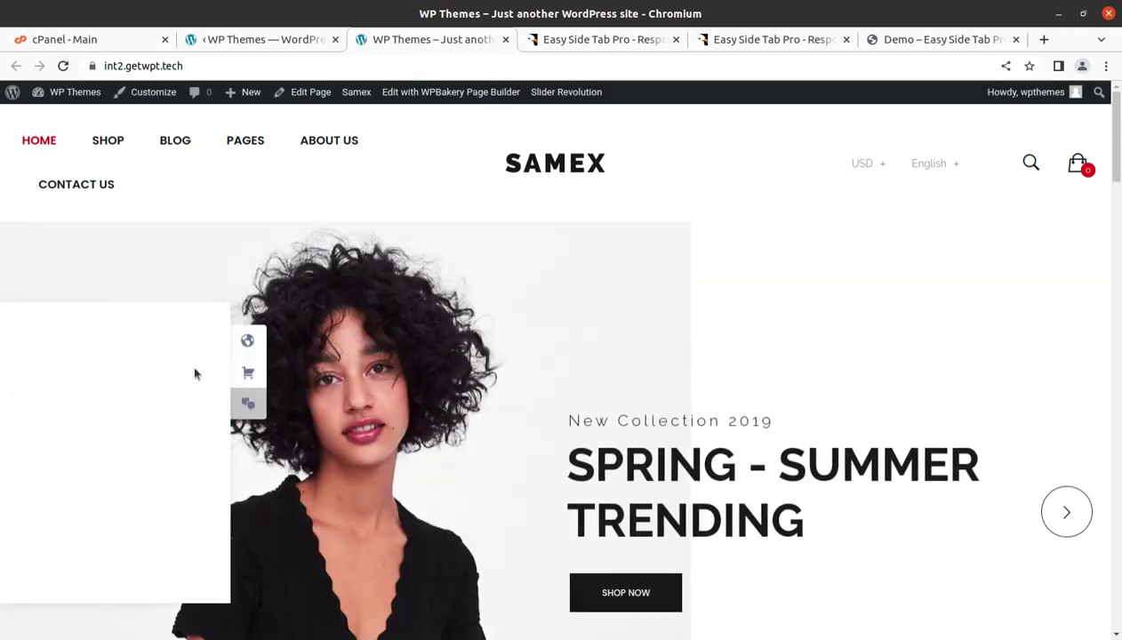
{"action": "left_click", "coordinate": [246, 345]}
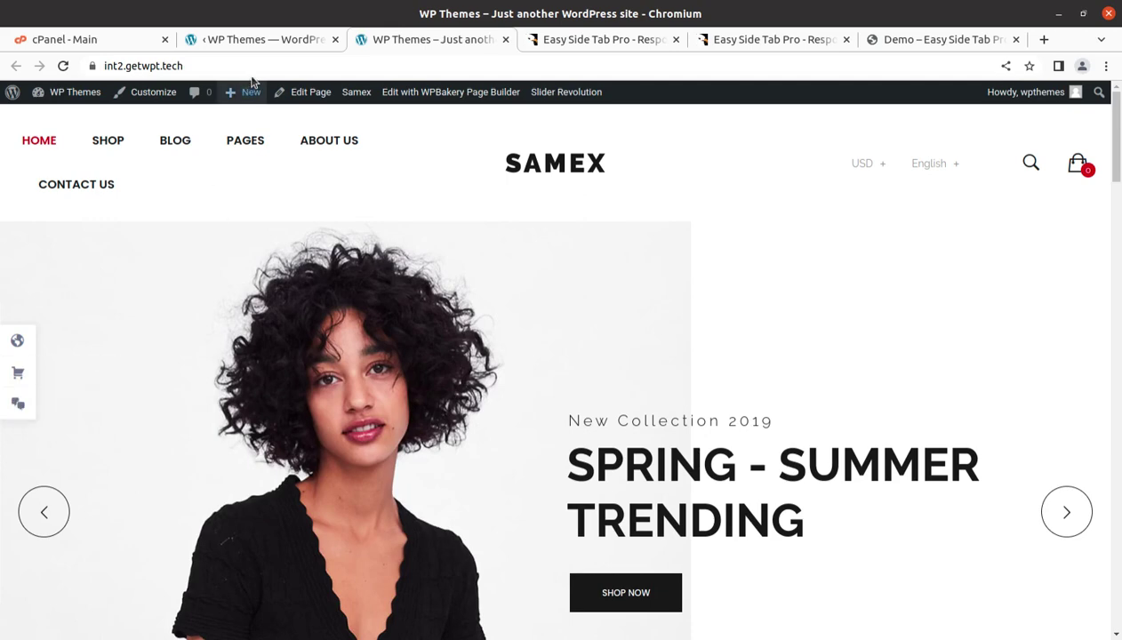
Return to the Tab 1 settings and examine title 3's social icons title, layout and network link fields
{"action": "left_click", "coordinate": [265, 39]}
{"action": "scroll", "coordinate": [495, 438], "scroll_direction": "down", "scroll_amount": 5}
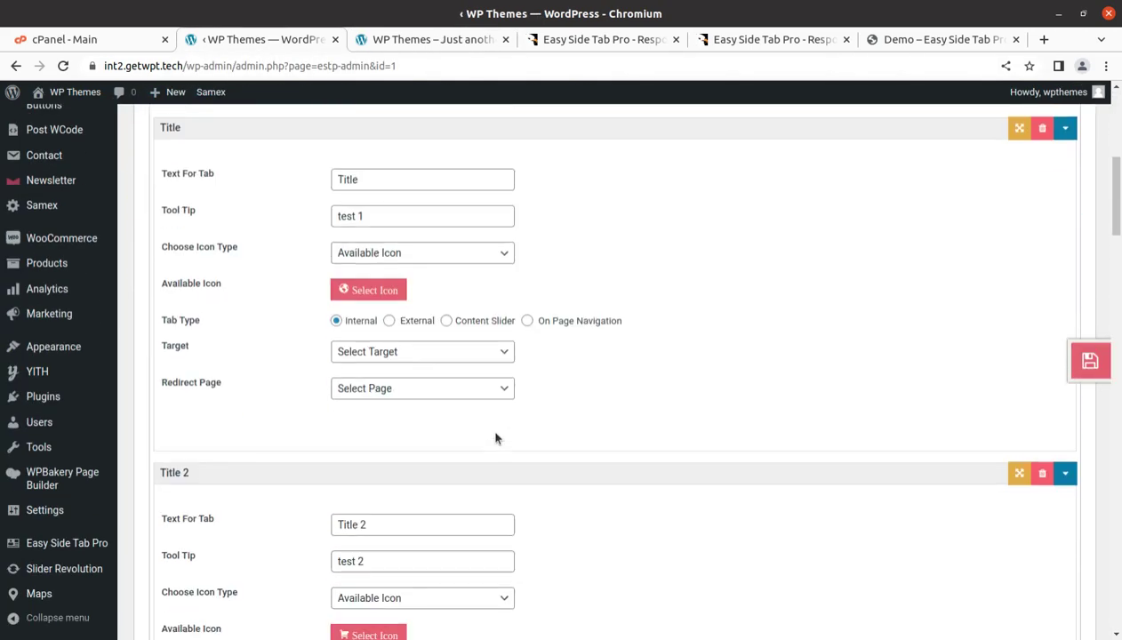
{"action": "scroll", "coordinate": [495, 438], "scroll_direction": "down", "scroll_amount": 10}
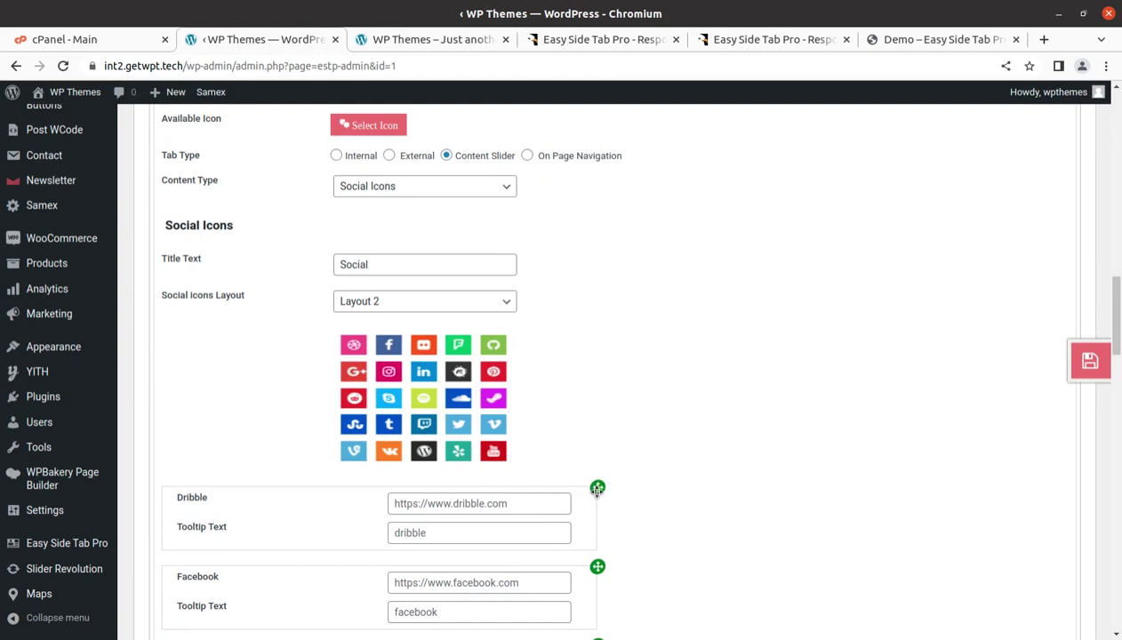
{"action": "scroll", "coordinate": [435, 347], "scroll_direction": "down", "scroll_amount": 5}
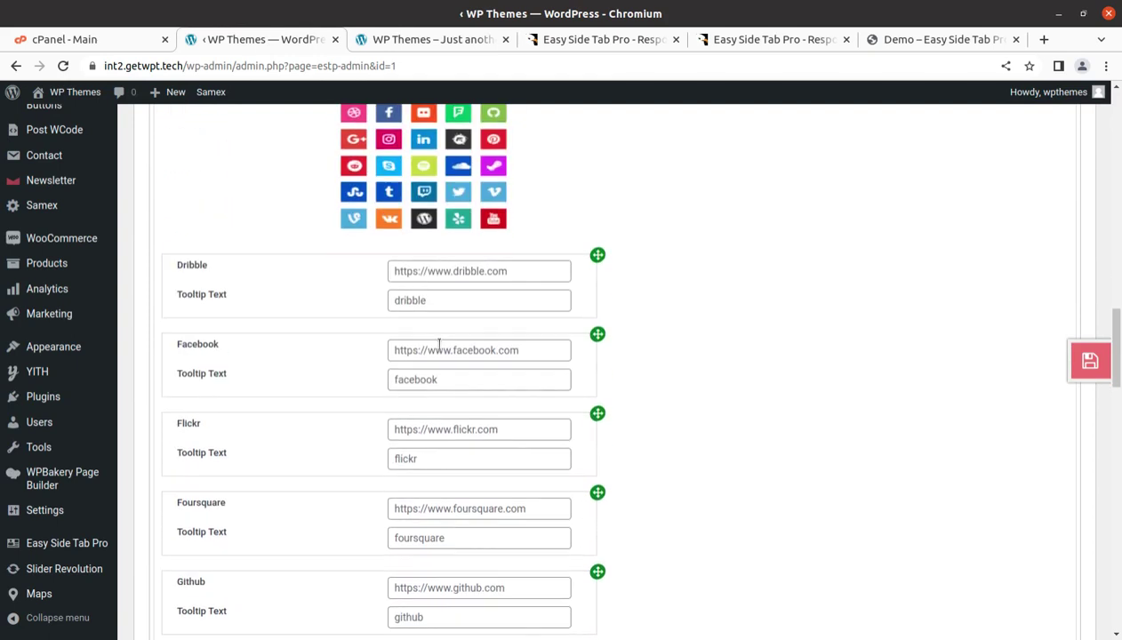
{"action": "scroll", "coordinate": [418, 293], "scroll_direction": "up", "scroll_amount": 5}
{"action": "left_click", "coordinate": [411, 231]}
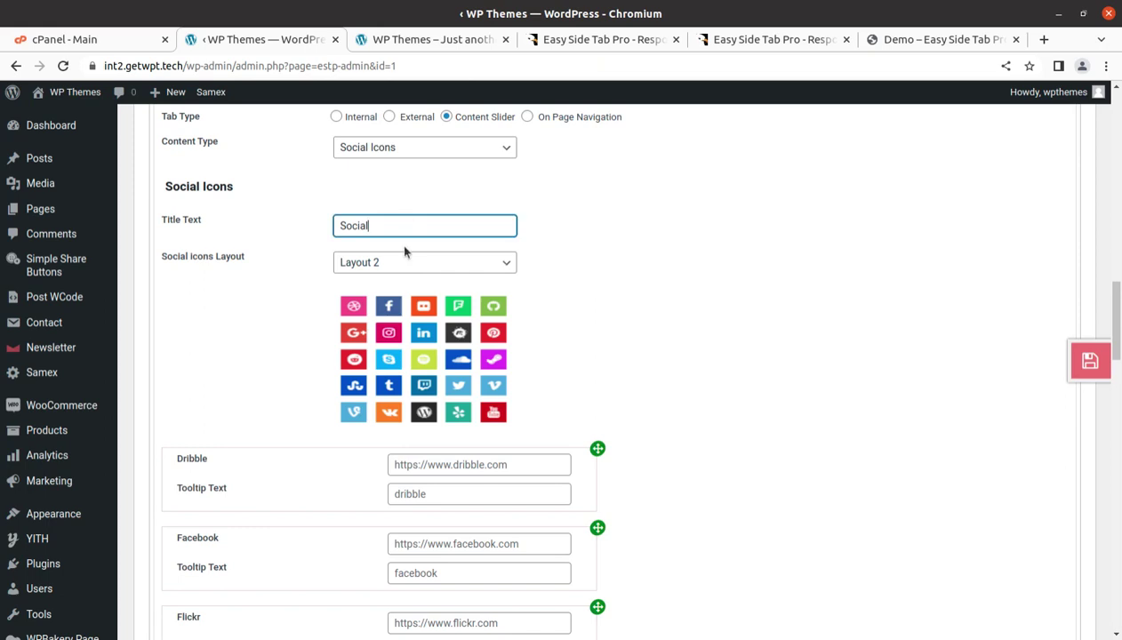
{"action": "left_click", "coordinate": [406, 263]}
{"action": "left_click", "coordinate": [655, 302]}
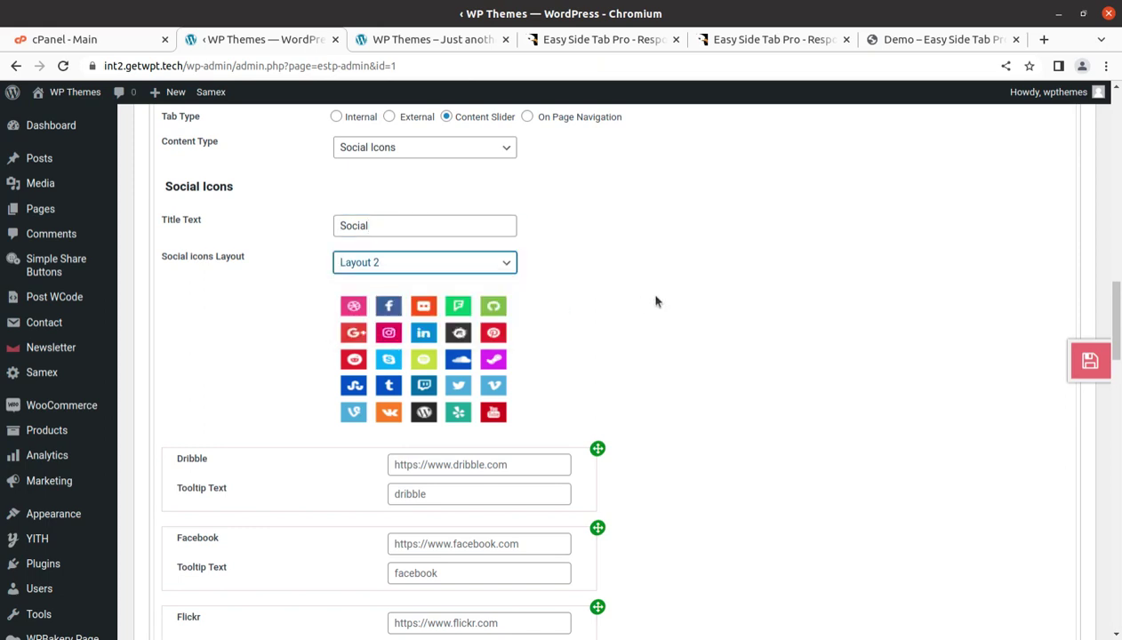
Try the On Page Navigation tab type for title 3, look through Title 2's redirect pages, and return title 3 to Content Slider
{"action": "left_click", "coordinate": [528, 117]}
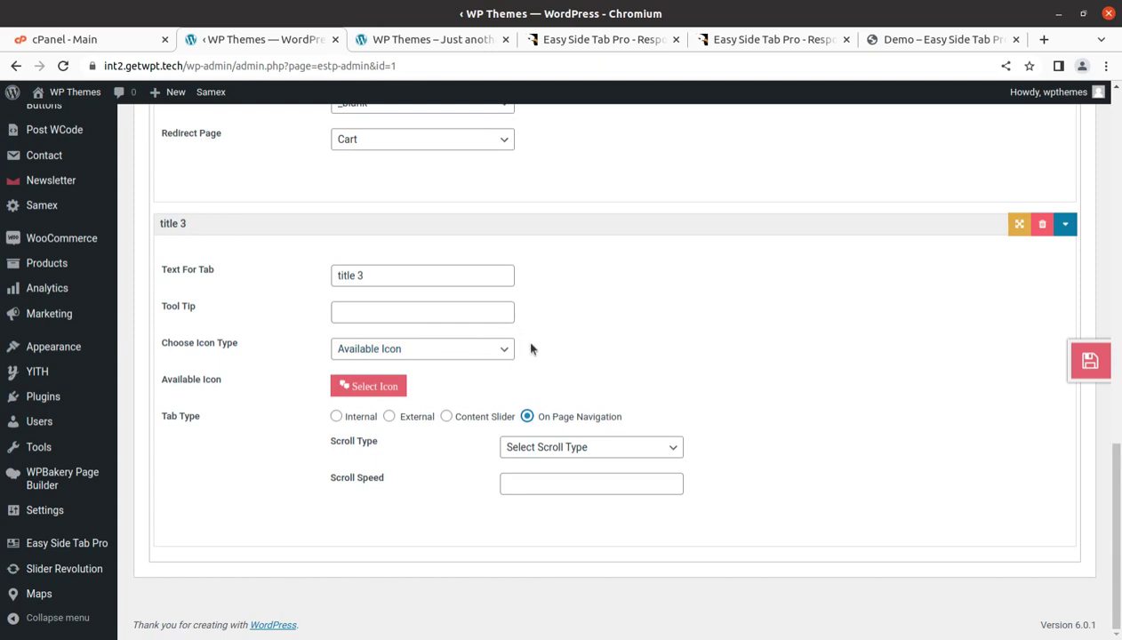
{"action": "scroll", "coordinate": [531, 348], "scroll_direction": "up", "scroll_amount": 2}
{"action": "left_click", "coordinate": [485, 293]}
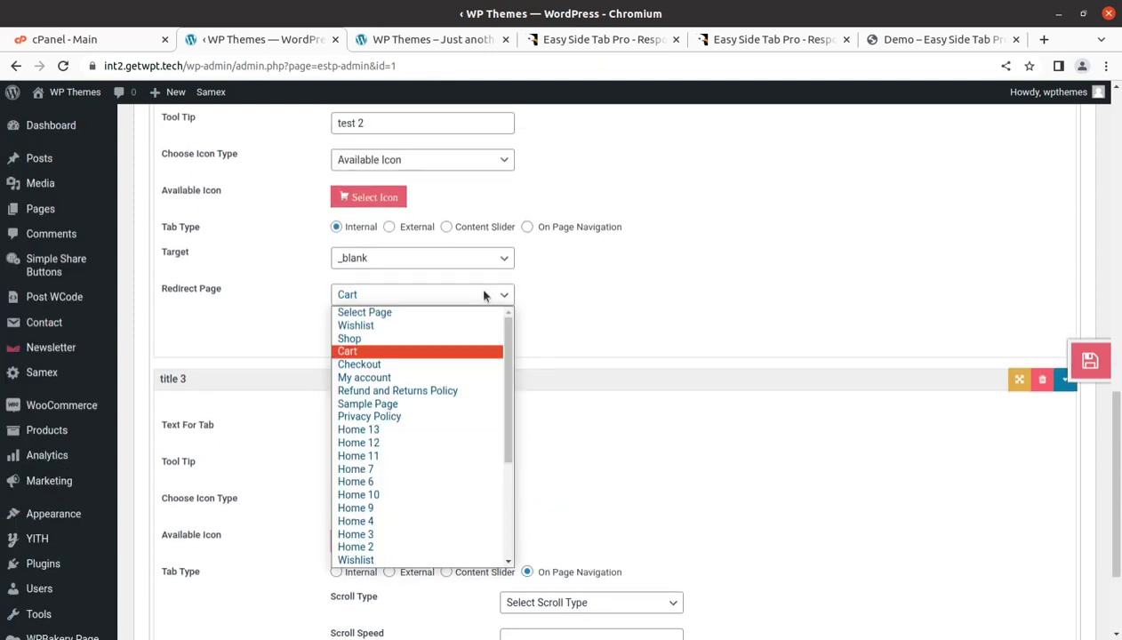
{"action": "left_click", "coordinate": [398, 355]}
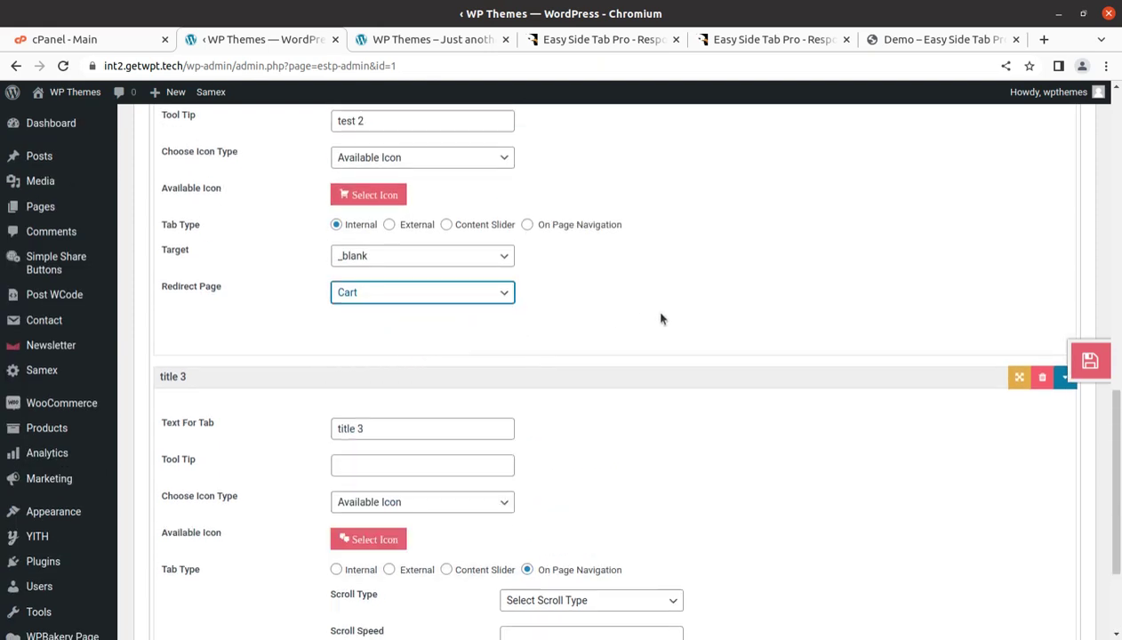
{"action": "scroll", "coordinate": [427, 374], "scroll_direction": "down", "scroll_amount": 2}
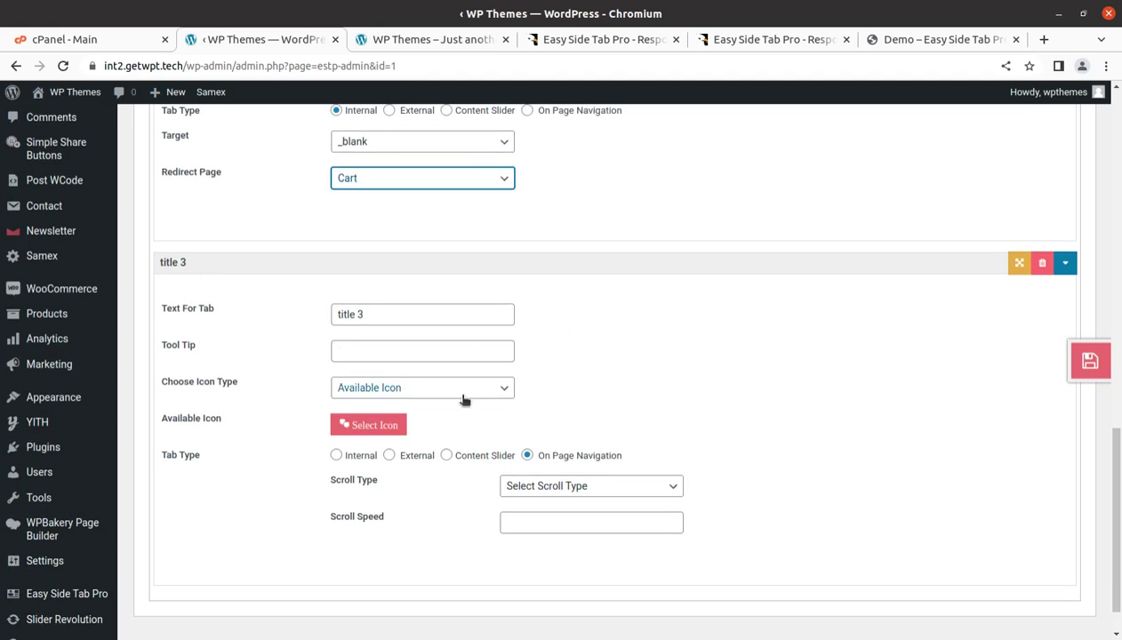
{"action": "left_click", "coordinate": [446, 455]}
Set title 3's content slider type to WooCommerce Product
{"action": "scroll", "coordinate": [445, 400], "scroll_direction": "down", "scroll_amount": 2}
{"action": "left_click", "coordinate": [436, 331]}
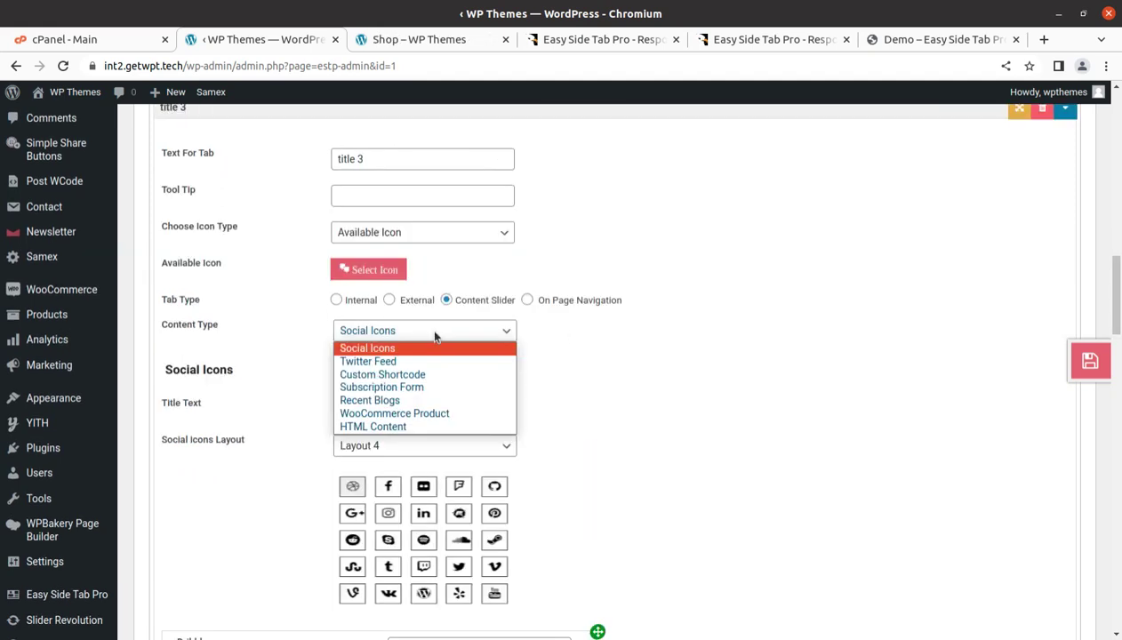
{"action": "left_click", "coordinate": [437, 349]}
{"action": "left_click", "coordinate": [415, 339]}
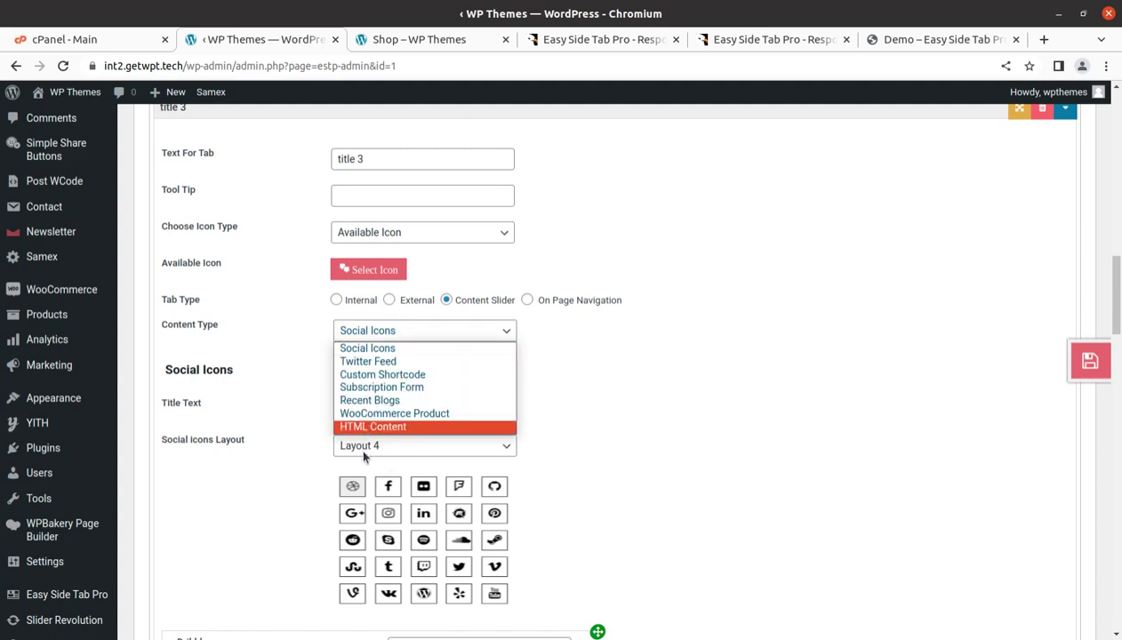
{"action": "left_click", "coordinate": [376, 414]}
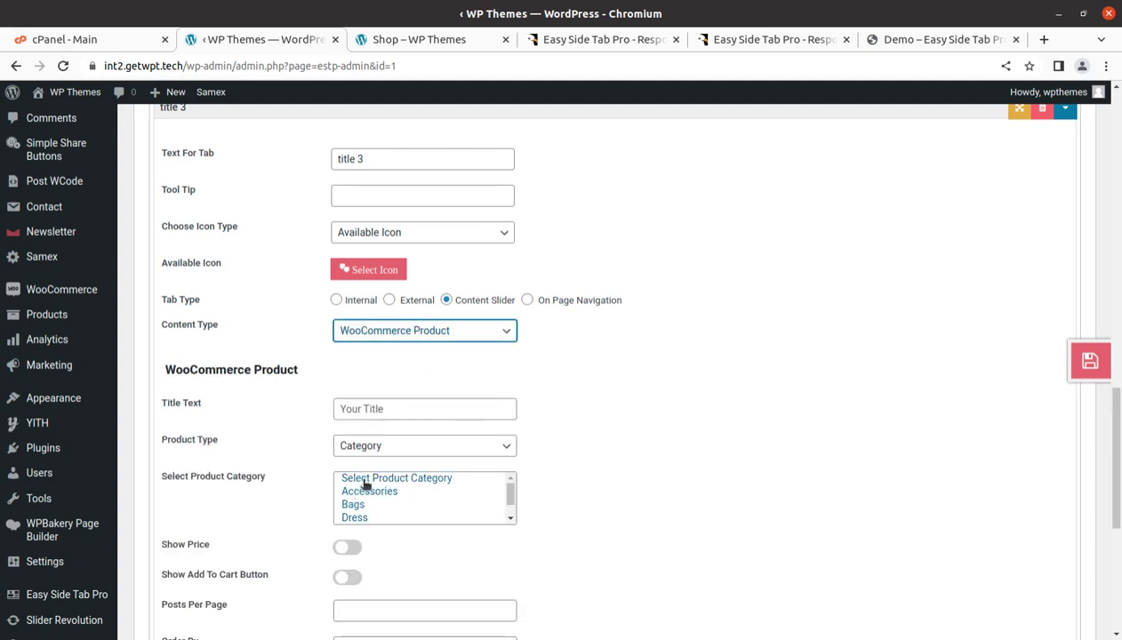
Title the WooCommerce Product content "Buy" and select the Accessories and Bags product categories
{"action": "left_click", "coordinate": [386, 410]}
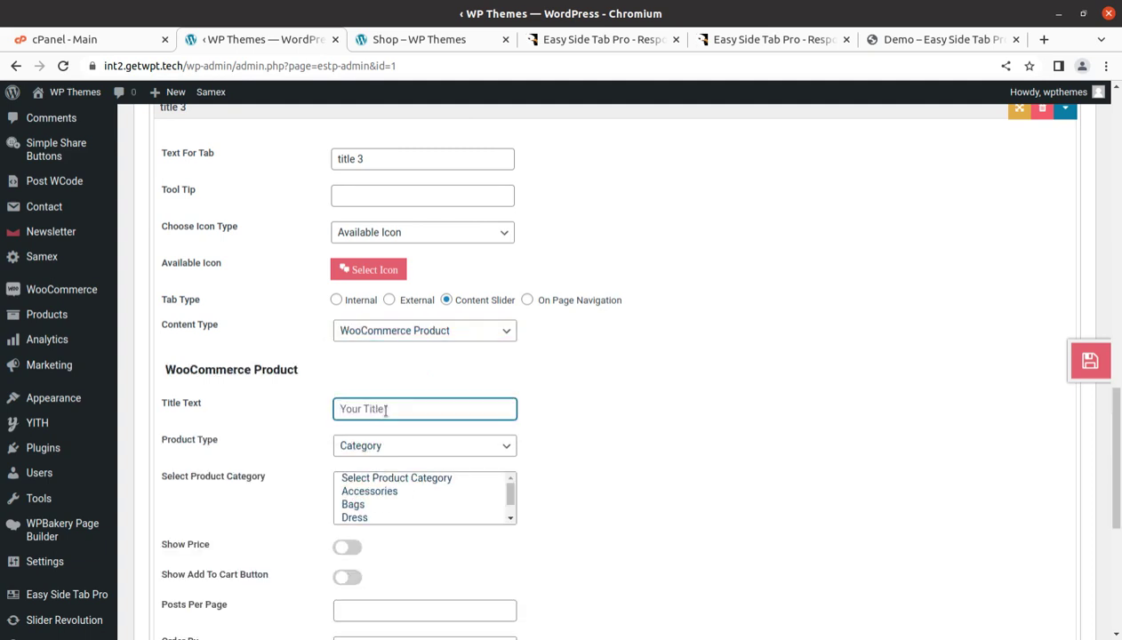
{"action": "type", "text": "Buy"}
{"action": "left_click", "coordinate": [371, 491]}
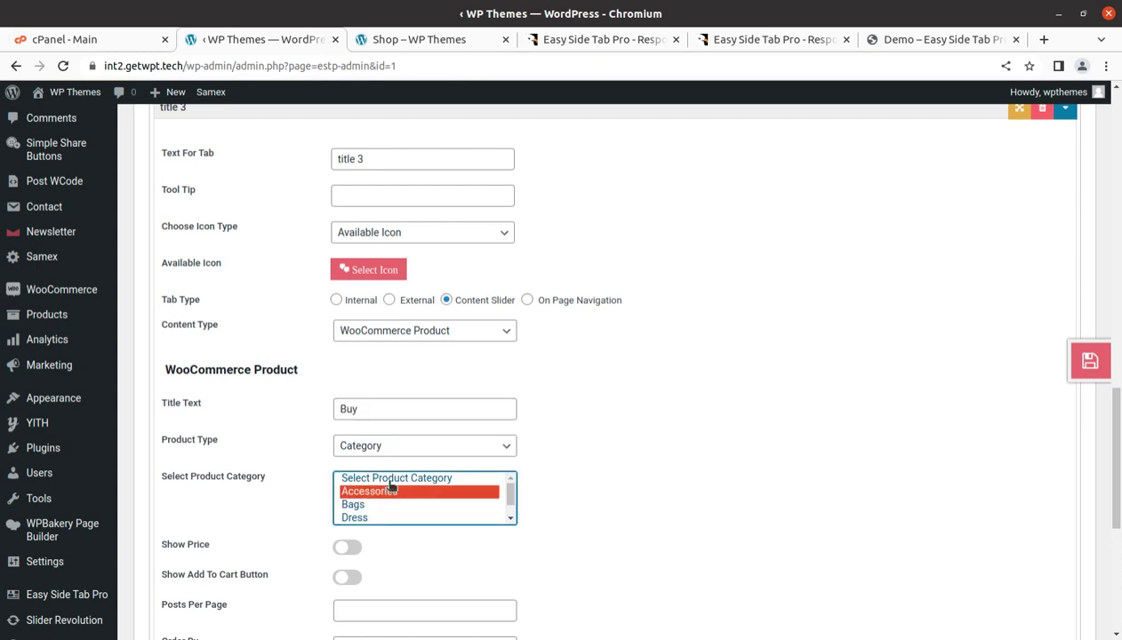
{"action": "left_click", "coordinate": [387, 504], "text": "ctrl"}
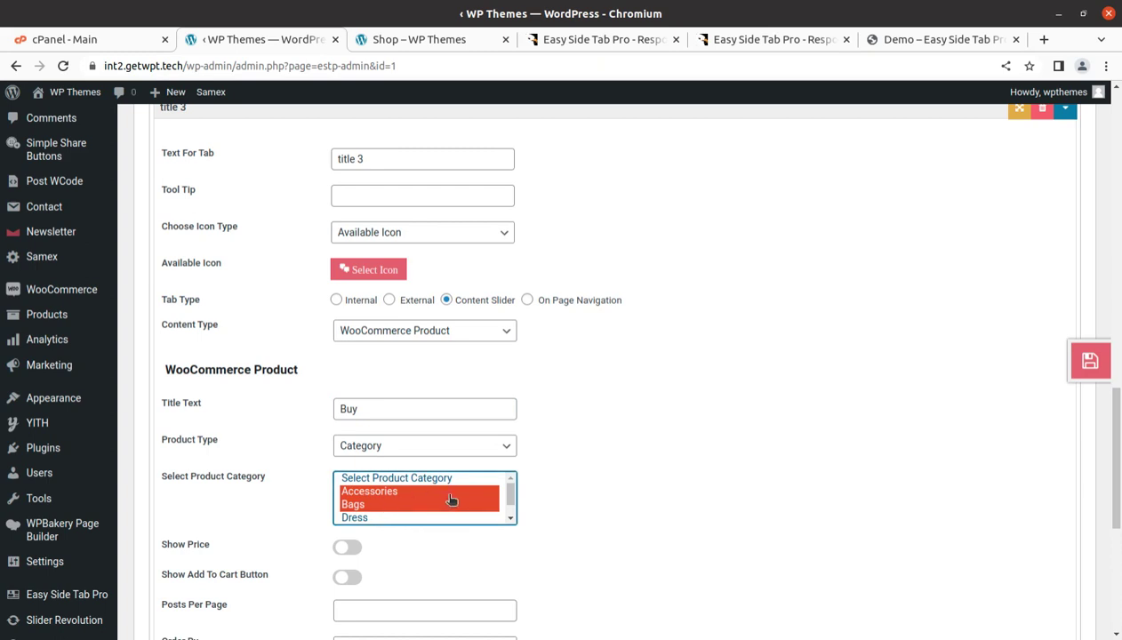
{"action": "scroll", "coordinate": [454, 498], "scroll_direction": "down", "scroll_amount": 4}
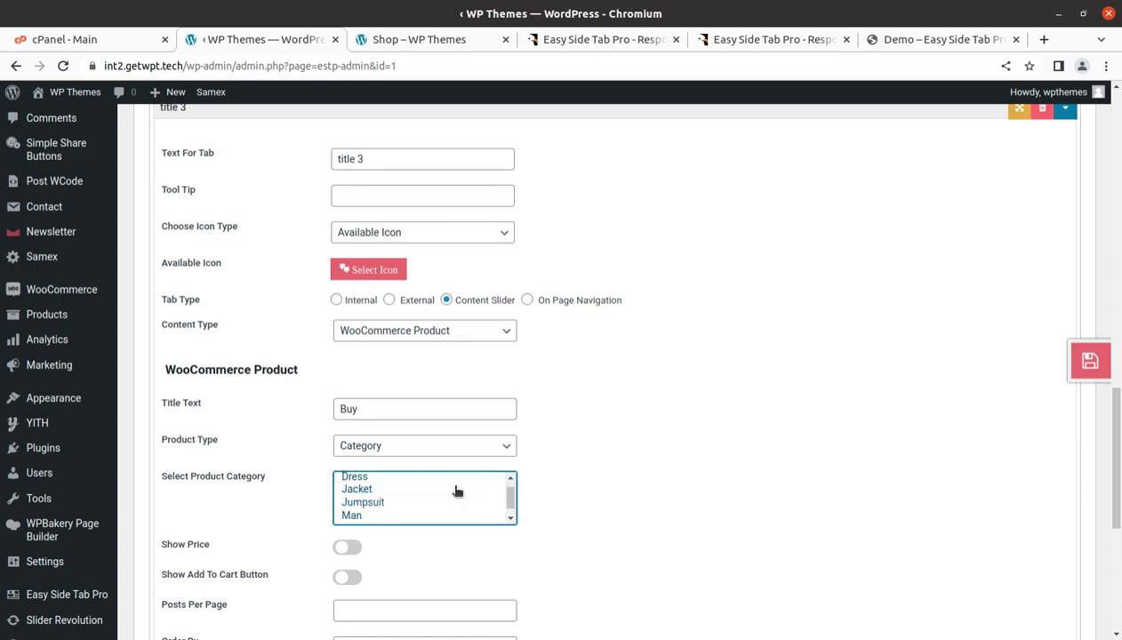
Enable Show Price and Show Add To Cart Button for title 3's product content and save the tab settings
{"action": "left_click", "coordinate": [347, 547]}
{"action": "scroll", "coordinate": [490, 539], "scroll_direction": "down", "scroll_amount": 3}
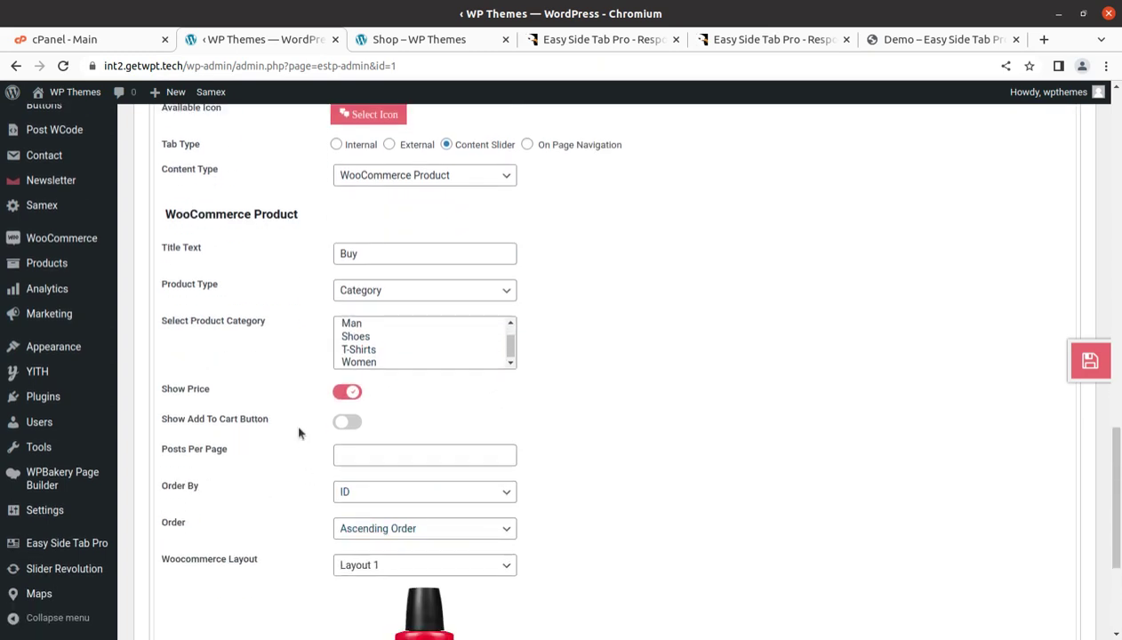
{"action": "left_click", "coordinate": [349, 422]}
{"action": "scroll", "coordinate": [393, 515], "scroll_direction": "down", "scroll_amount": 3}
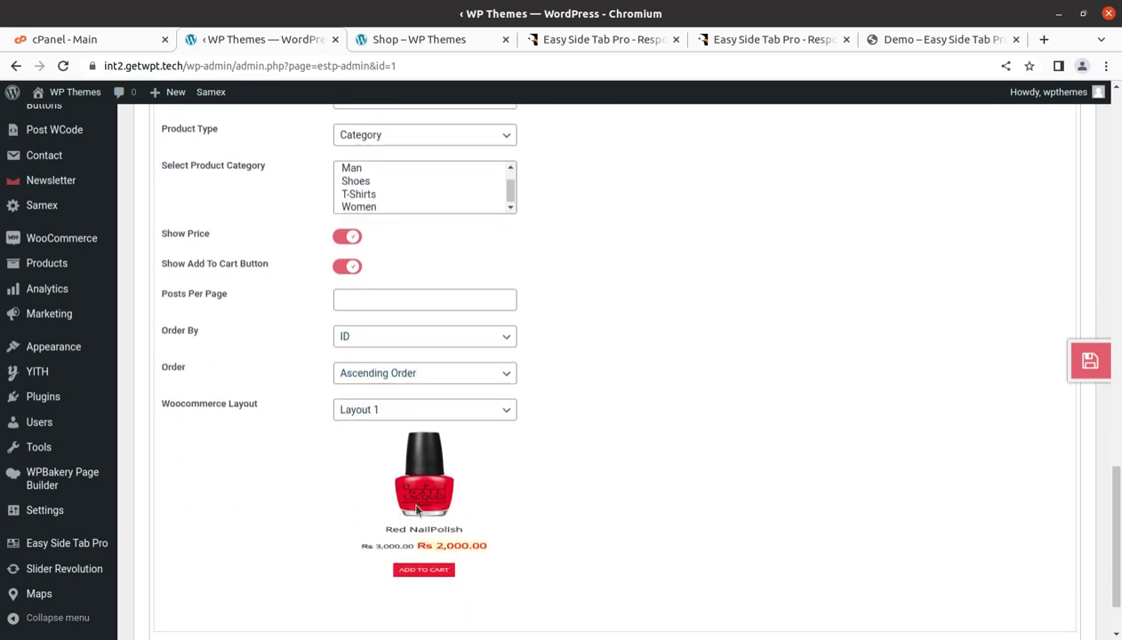
{"action": "left_click", "coordinate": [1081, 363]}
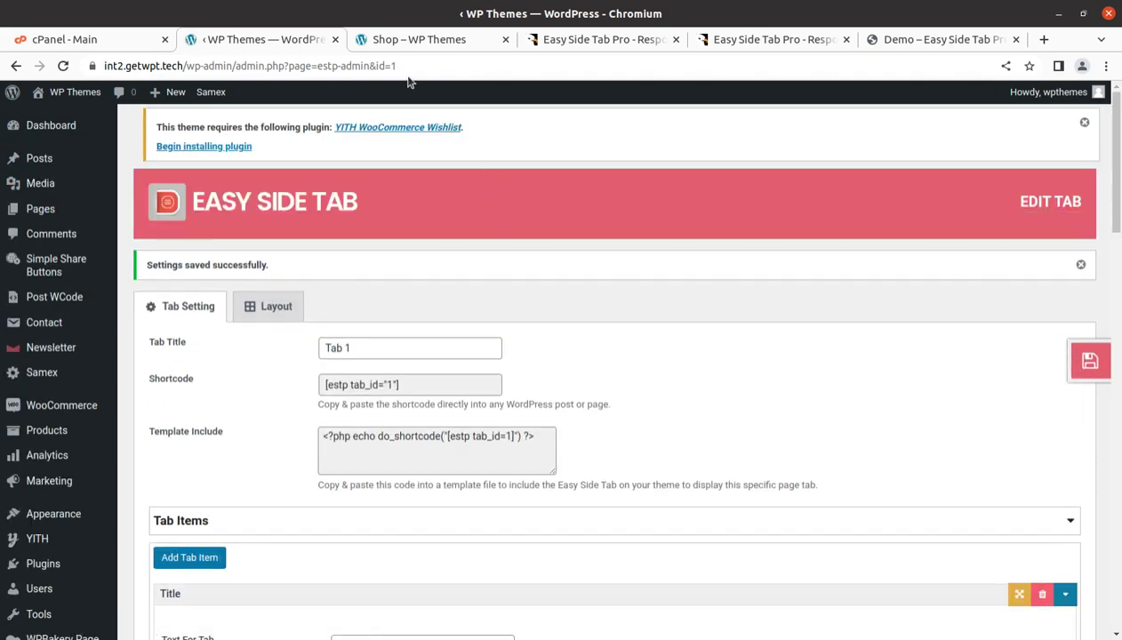
Go from the shop page to the site's home page and open the side tab's speech bubble product slider
{"action": "left_click", "coordinate": [403, 46]}
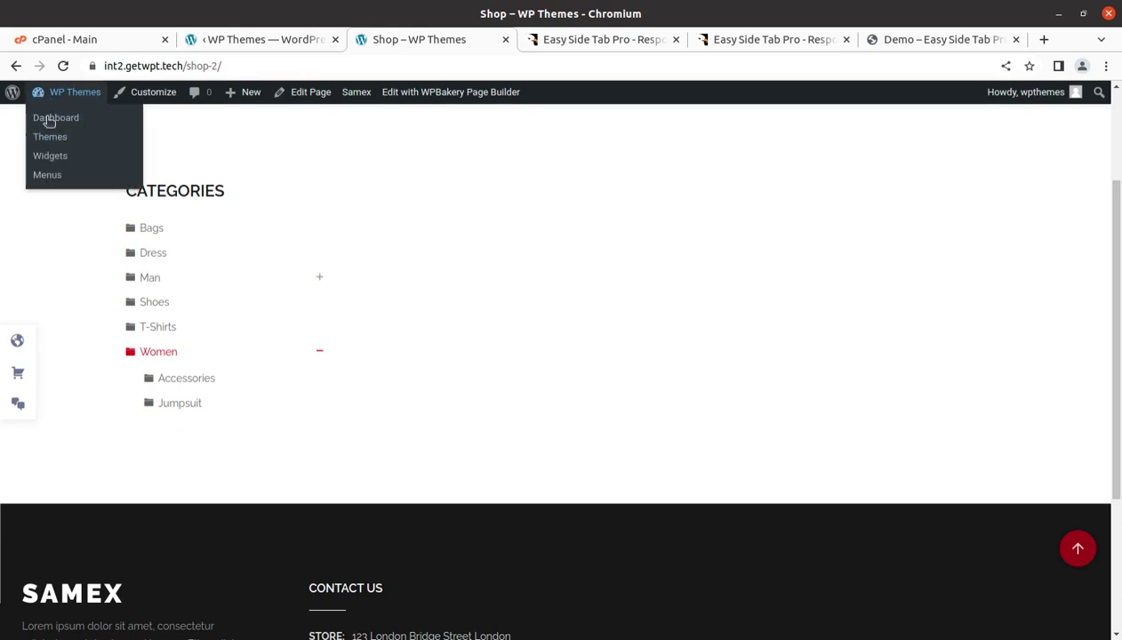
{"action": "scroll", "coordinate": [78, 196], "scroll_direction": "up", "scroll_amount": 3}
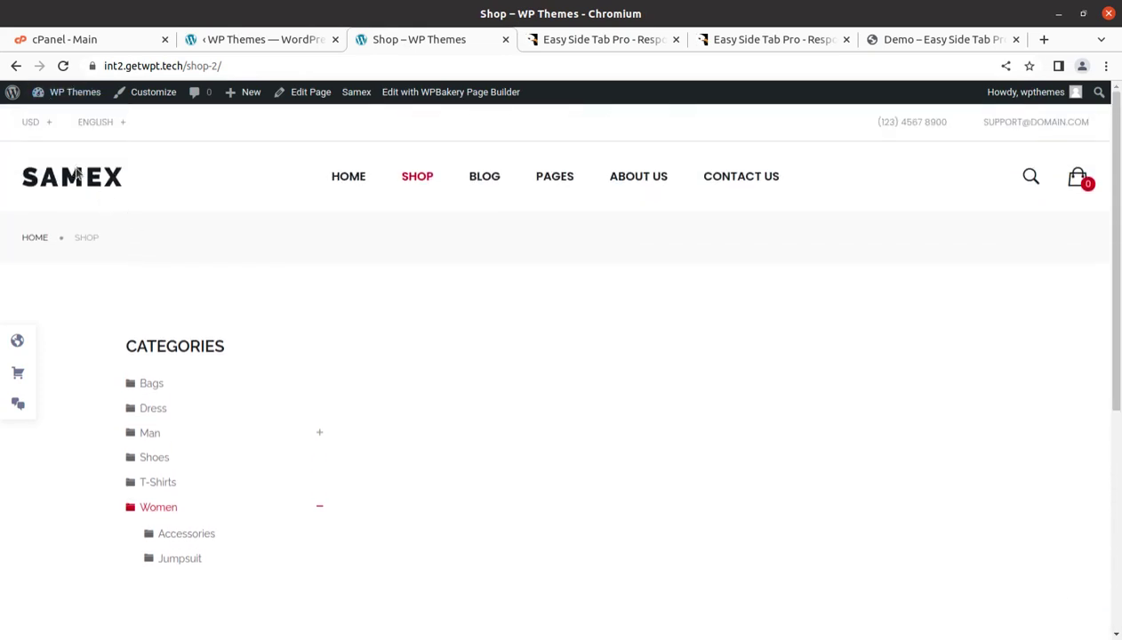
{"action": "left_click", "coordinate": [78, 175]}
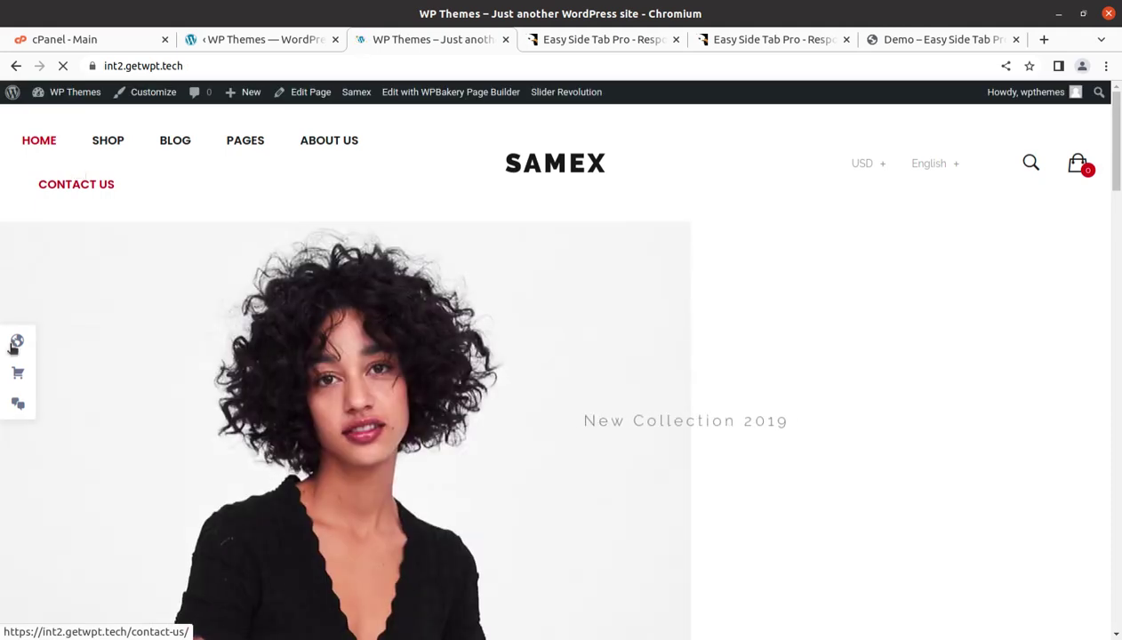
{"action": "left_click", "coordinate": [17, 403]}
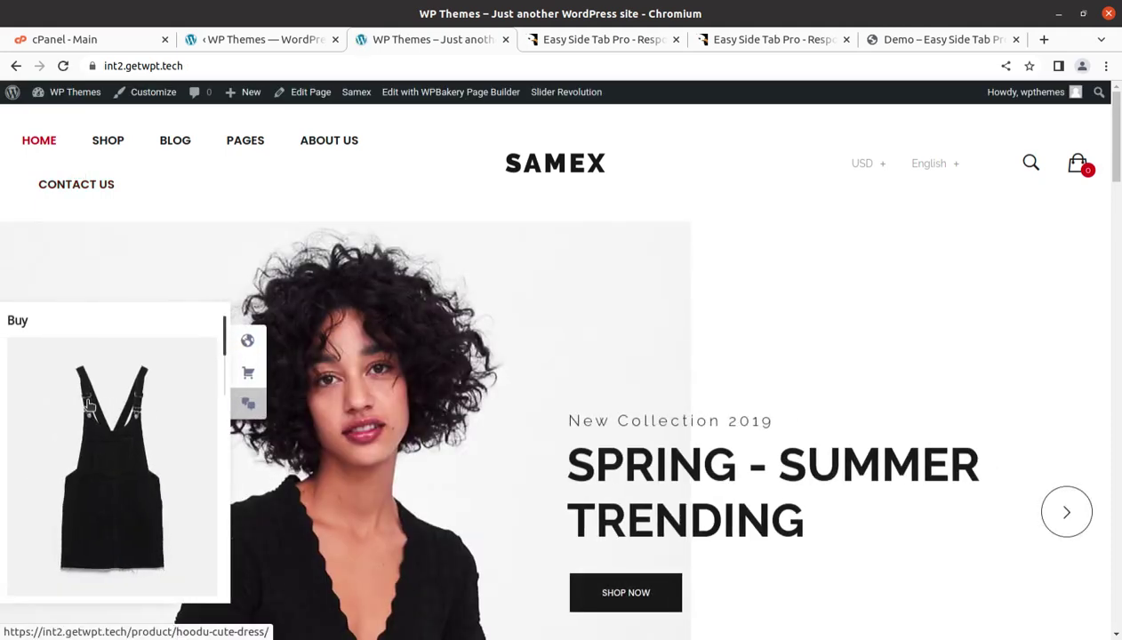
Browse the products in the Buy slider, add the Vinyl High-Heel Shoes to the cart, and check the cart icon
{"action": "scroll", "coordinate": [146, 400], "scroll_direction": "down", "scroll_amount": 2}
{"action": "scroll", "coordinate": [143, 431], "scroll_direction": "down", "scroll_amount": 6}
{"action": "scroll", "coordinate": [142, 431], "scroll_direction": "down", "scroll_amount": 4}
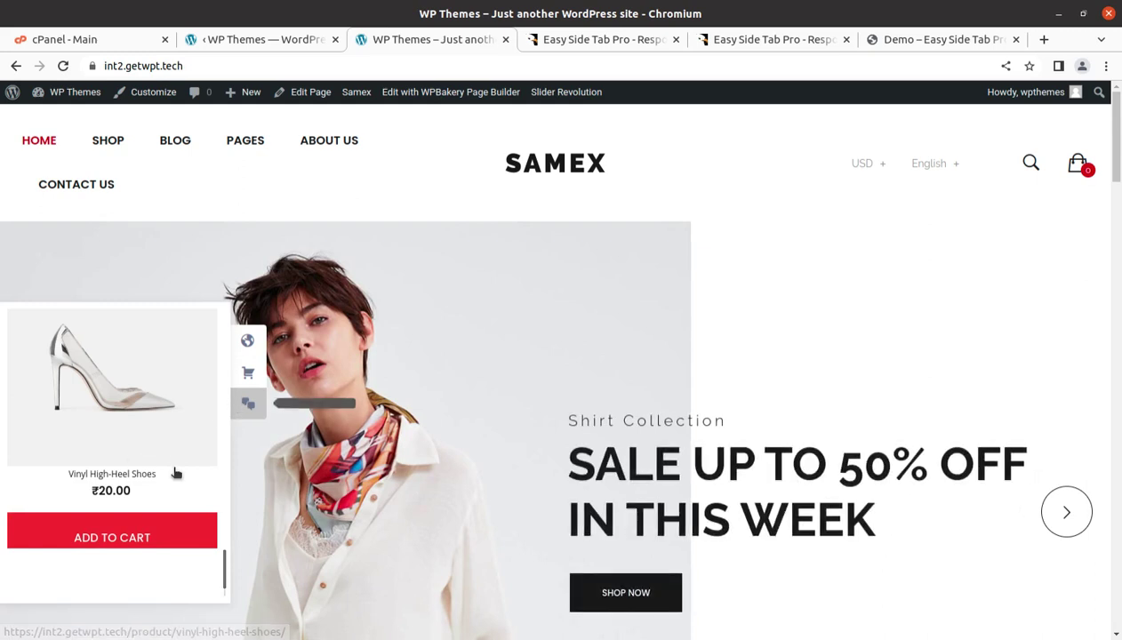
{"action": "left_click", "coordinate": [97, 538]}
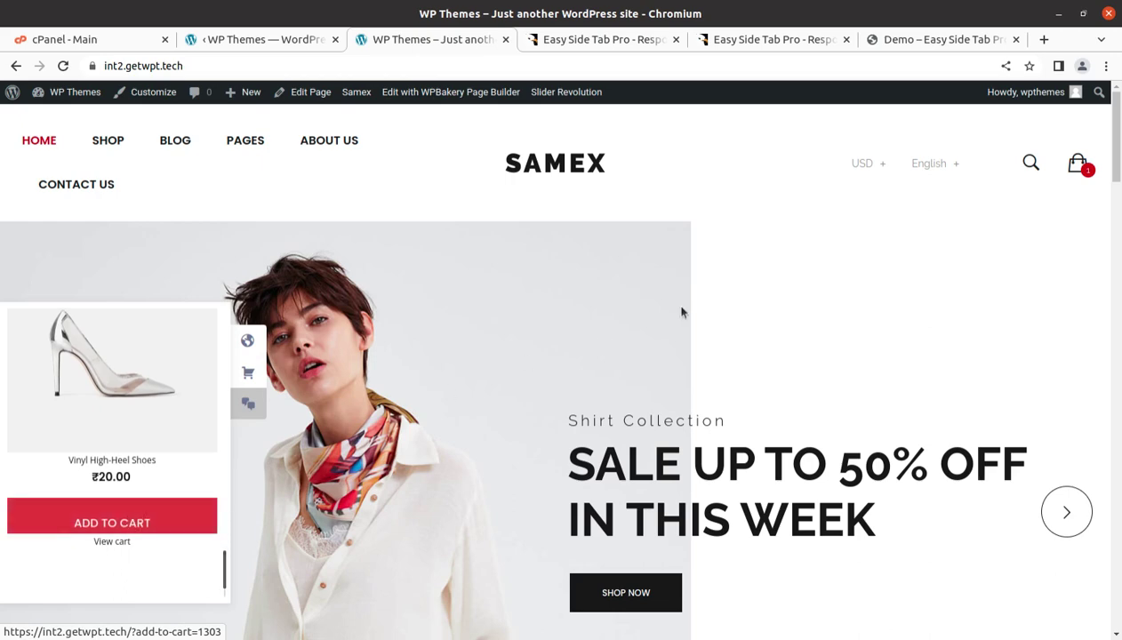
{"action": "mouse_move", "coordinate": [1087, 170]}
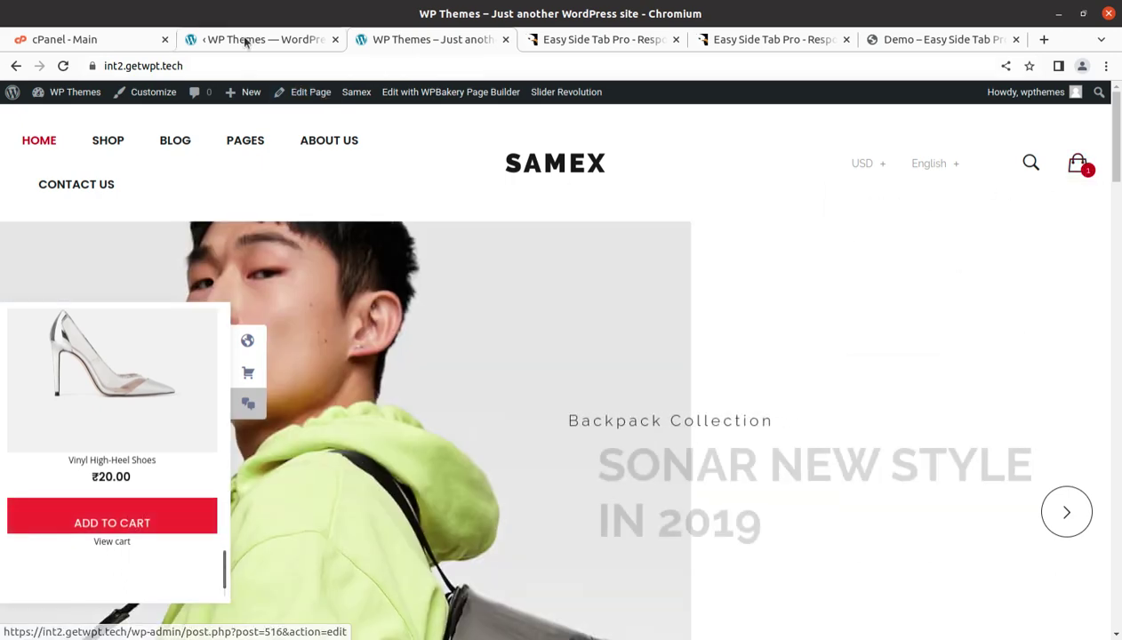
Return to the Tab 1 settings and review title 3's WooCommerce Product categories, display options, ordering and layout preview
{"action": "left_click", "coordinate": [271, 39]}
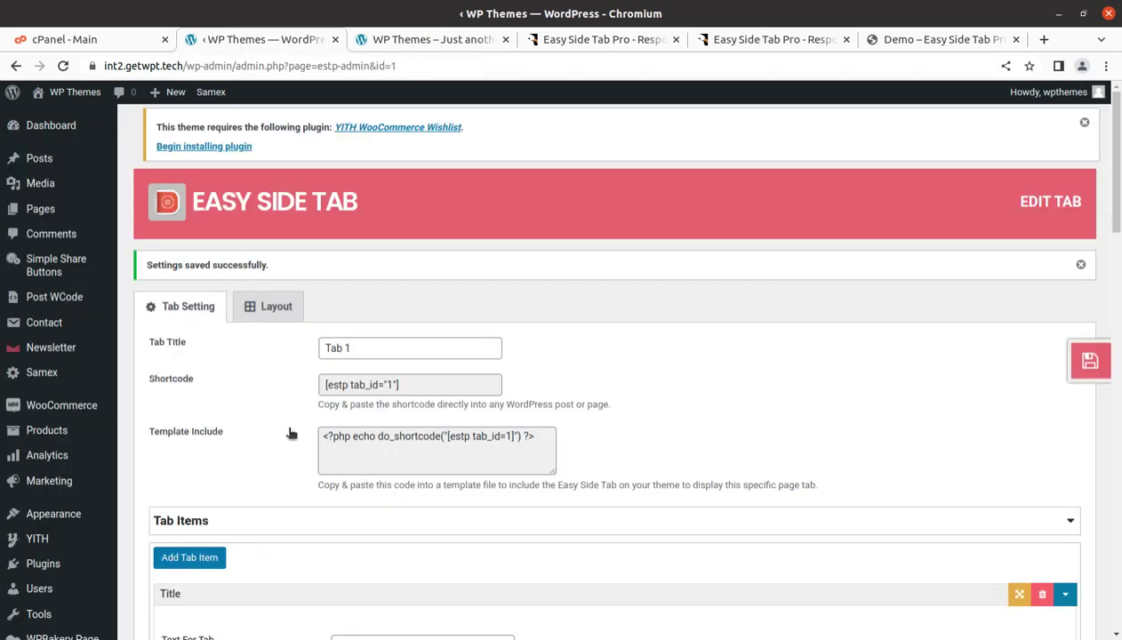
{"action": "scroll", "coordinate": [348, 548], "scroll_direction": "down", "scroll_amount": 10}
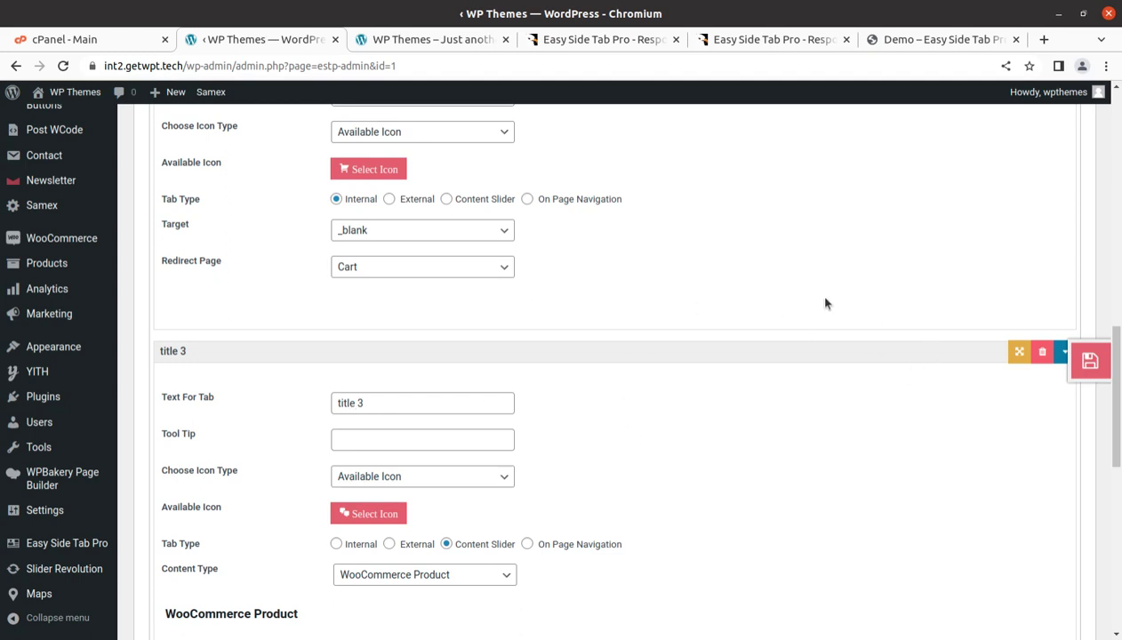
{"action": "scroll", "coordinate": [507, 496], "scroll_direction": "down", "scroll_amount": 3}
{"action": "scroll", "coordinate": [507, 496], "scroll_direction": "down", "scroll_amount": 3}
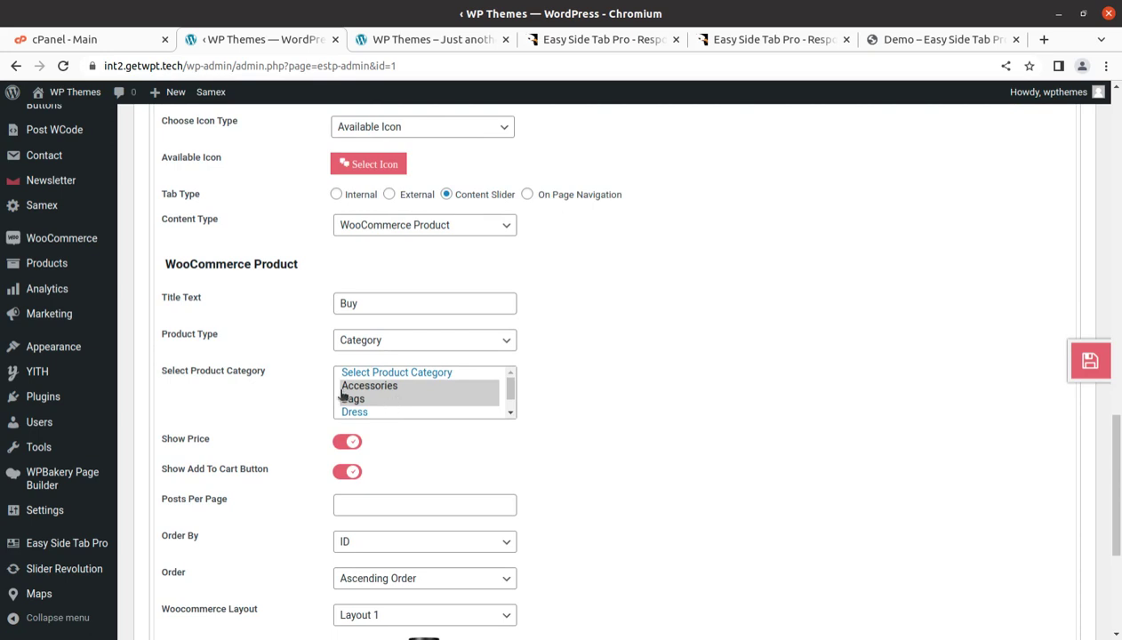
{"action": "scroll", "coordinate": [343, 395], "scroll_direction": "down", "scroll_amount": 5}
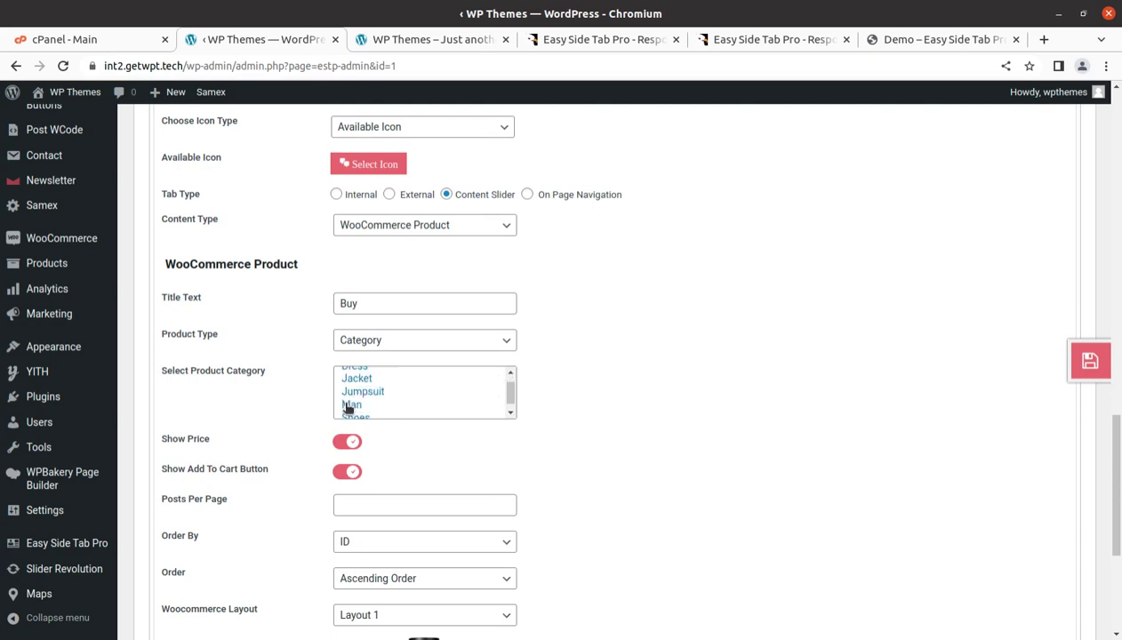
{"action": "scroll", "coordinate": [556, 428], "scroll_direction": "down", "scroll_amount": 5}
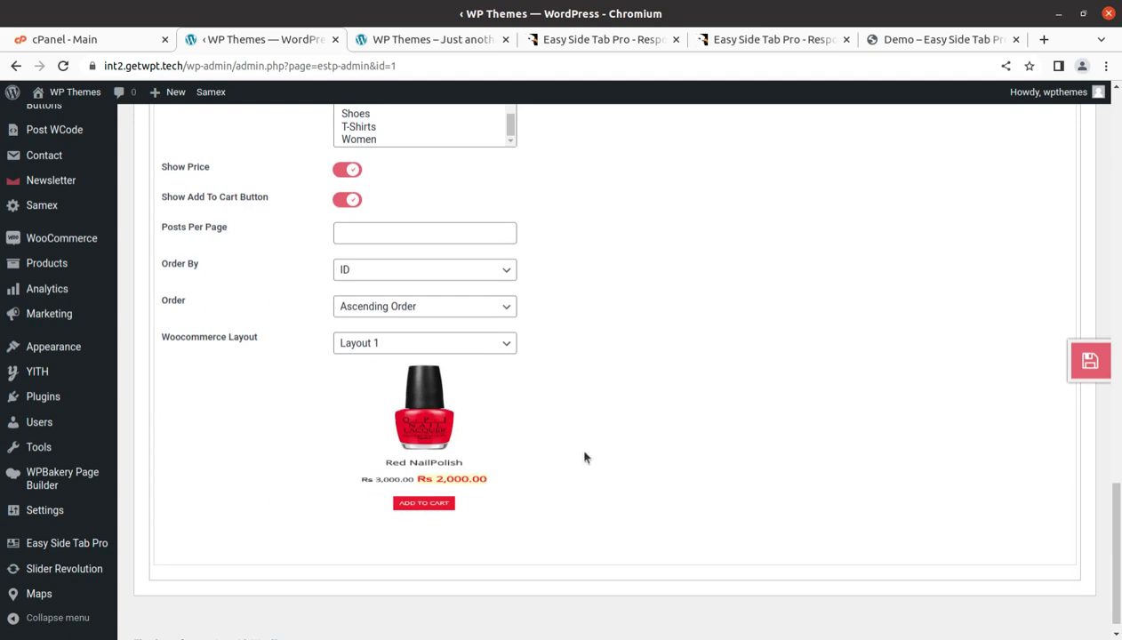
Change title 3's content type to Subscription Form after checking the available product types
{"action": "scroll", "coordinate": [584, 457], "scroll_direction": "up", "scroll_amount": 4}
{"action": "scroll", "coordinate": [584, 457], "scroll_direction": "up", "scroll_amount": 7}
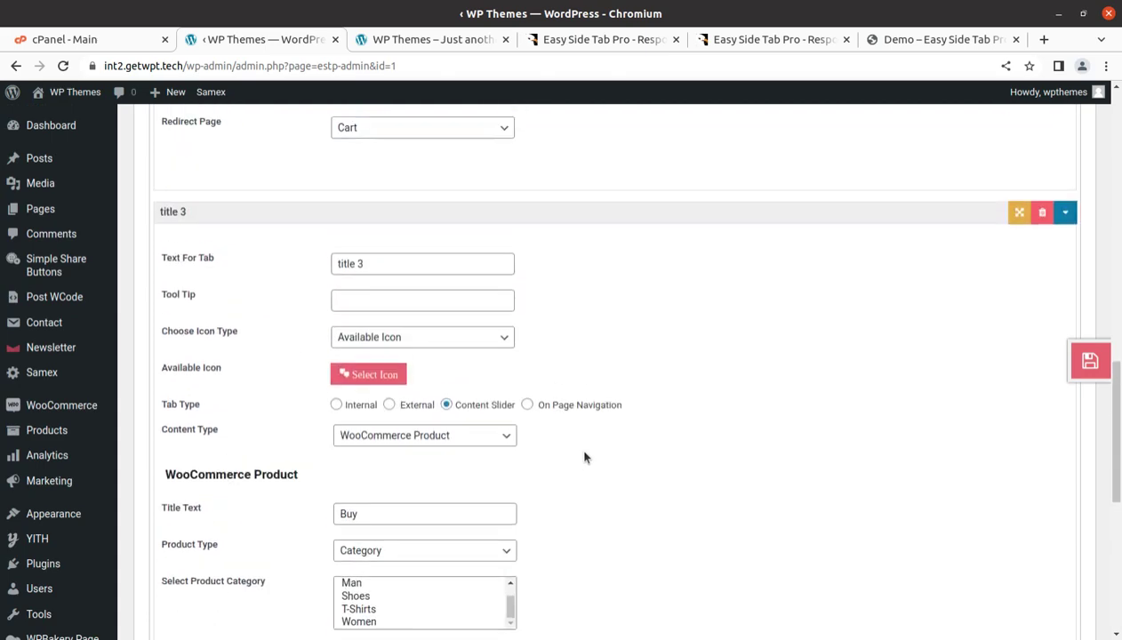
{"action": "scroll", "coordinate": [558, 451], "scroll_direction": "down", "scroll_amount": 8}
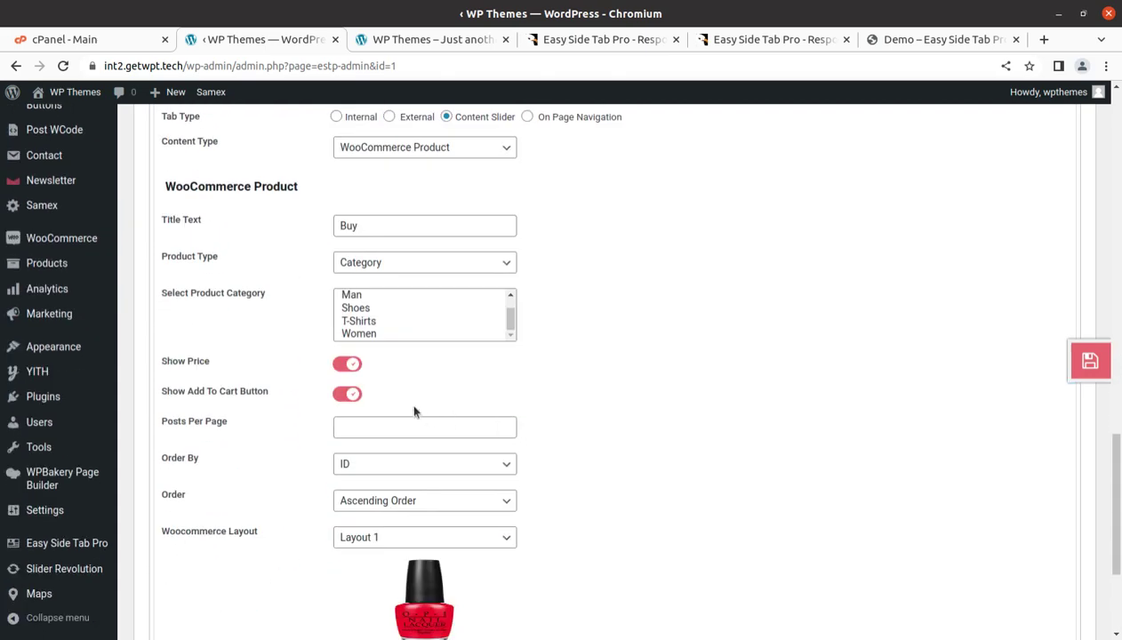
{"action": "left_click", "coordinate": [428, 267]}
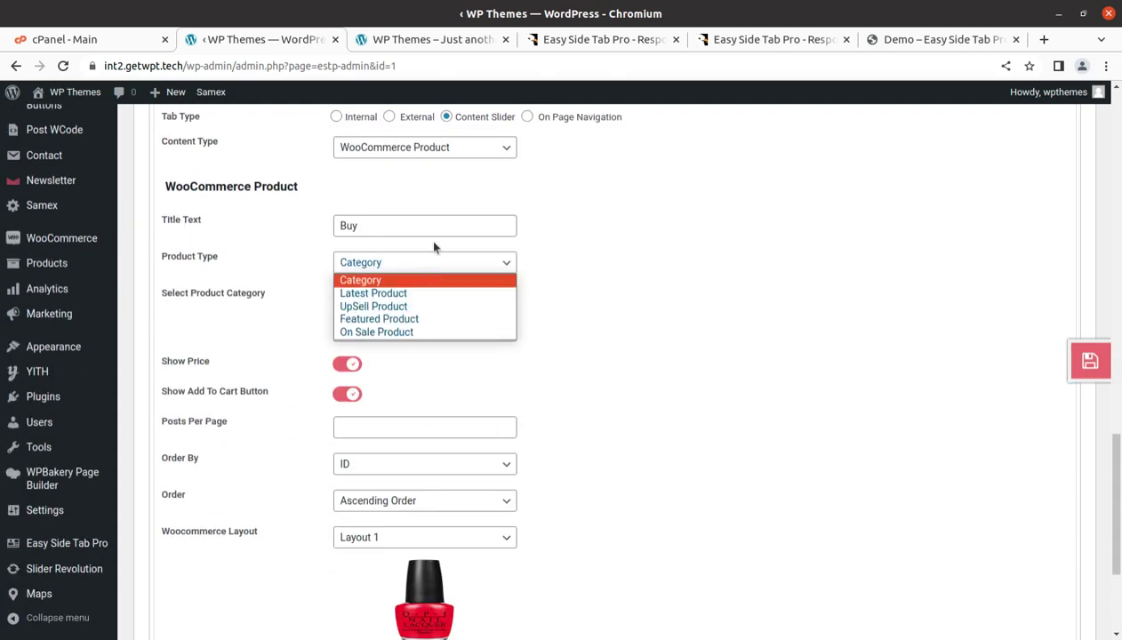
{"action": "left_click", "coordinate": [468, 147]}
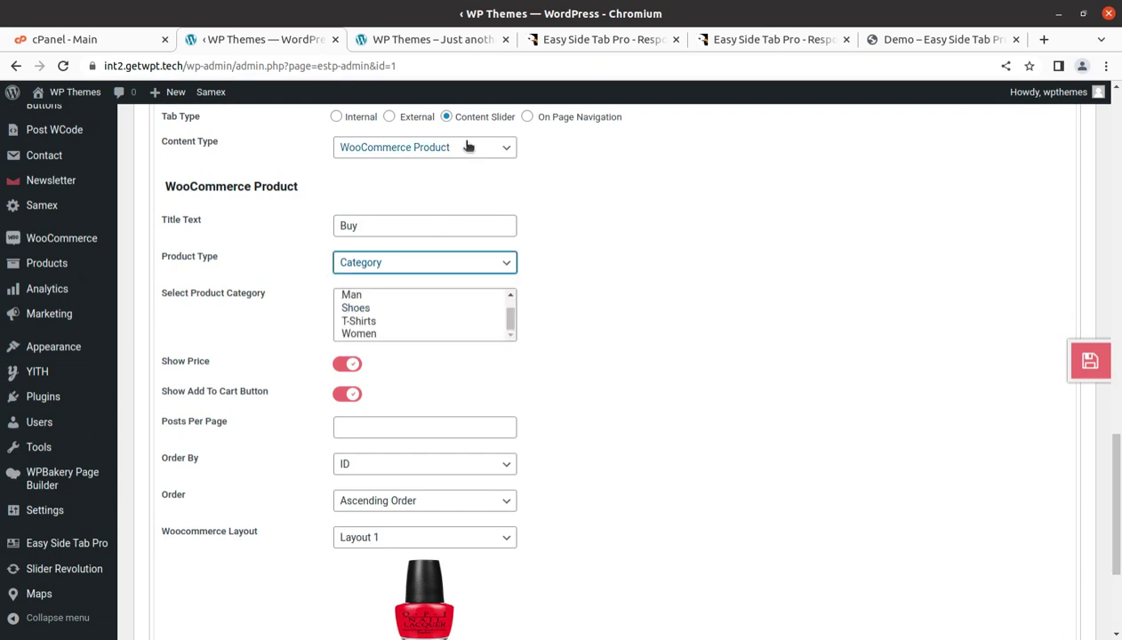
{"action": "left_click", "coordinate": [468, 147]}
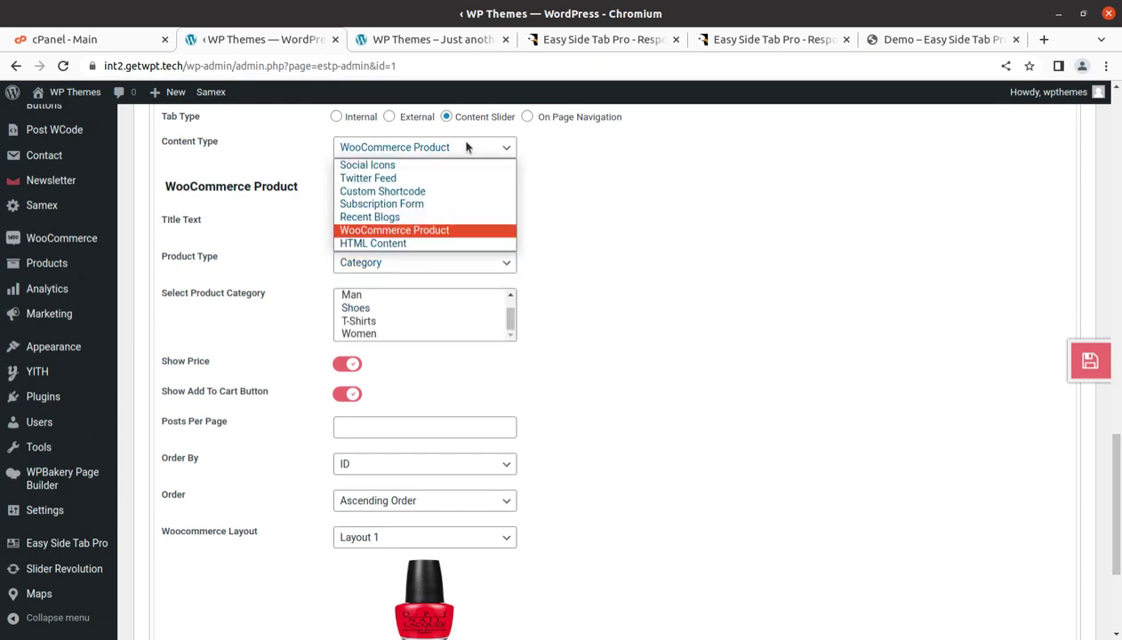
{"action": "left_click", "coordinate": [432, 204]}
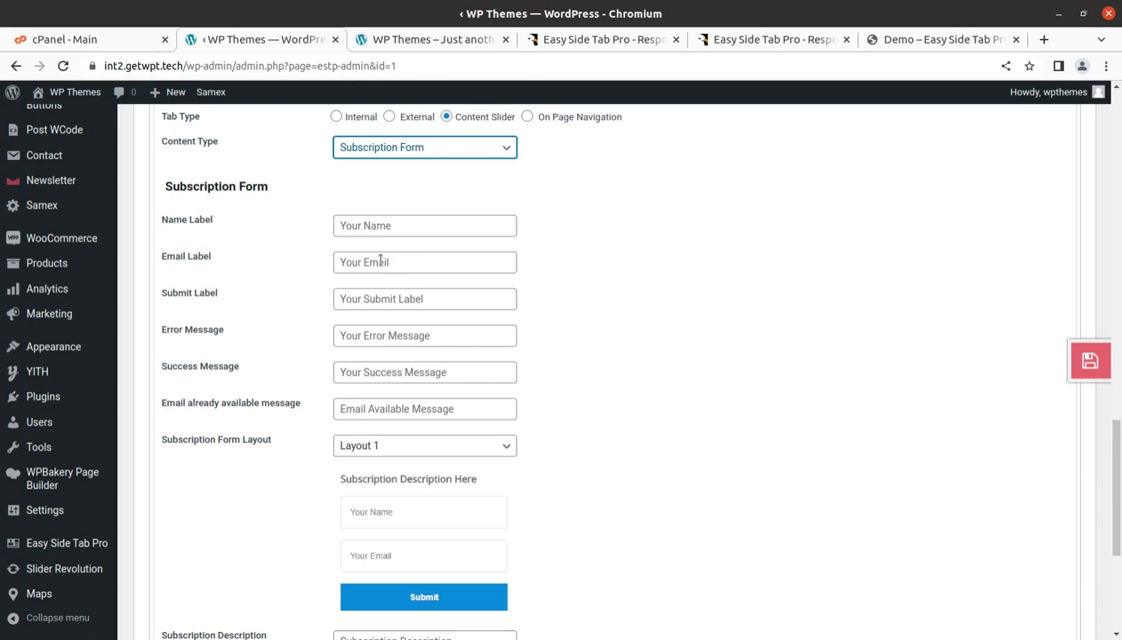
Preview subscription form Layout 2, choose Layout 3 for title 3, and save the tab settings
{"action": "left_click", "coordinate": [376, 447]}
{"action": "left_click", "coordinate": [373, 476]}
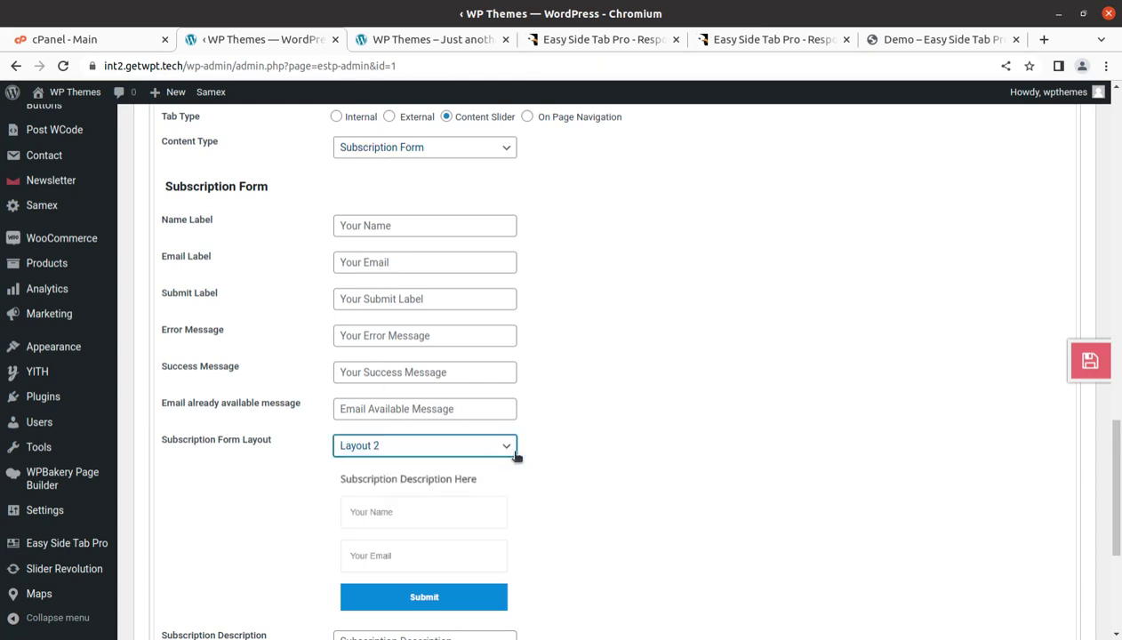
{"action": "scroll", "coordinate": [533, 458], "scroll_direction": "down", "scroll_amount": 1}
{"action": "left_click", "coordinate": [418, 367]}
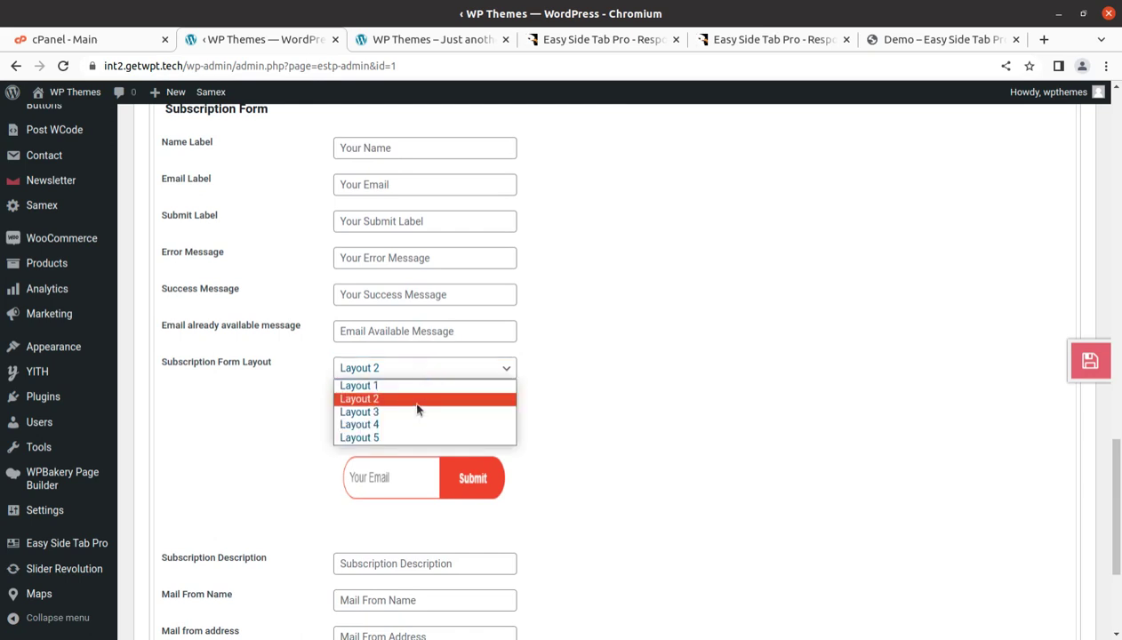
{"action": "left_click", "coordinate": [392, 412]}
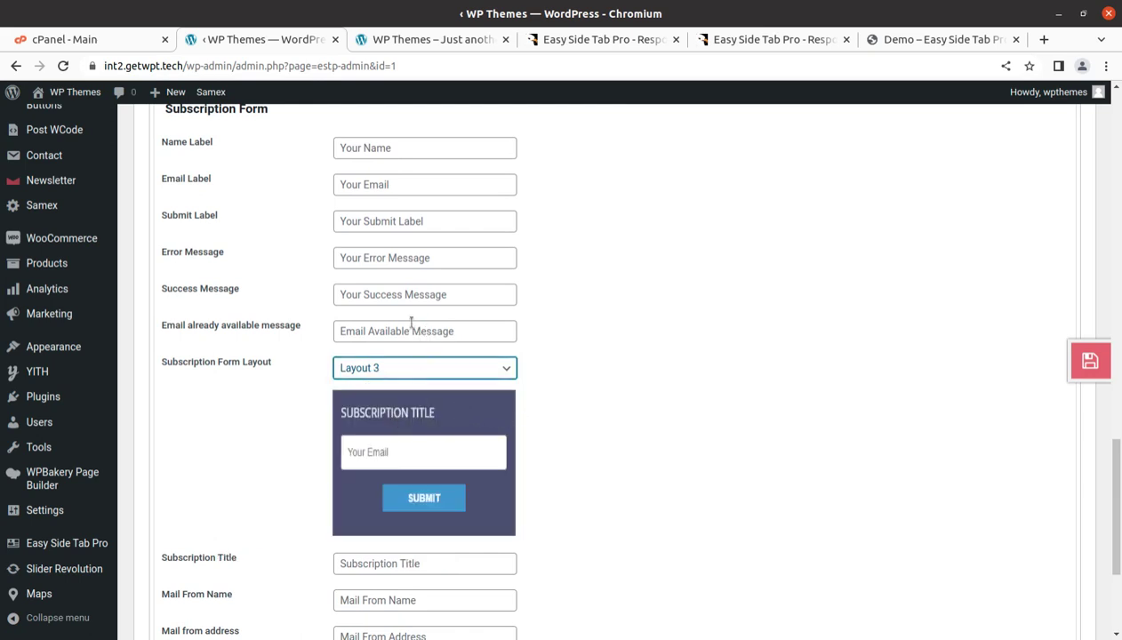
{"action": "left_click", "coordinate": [1079, 373]}
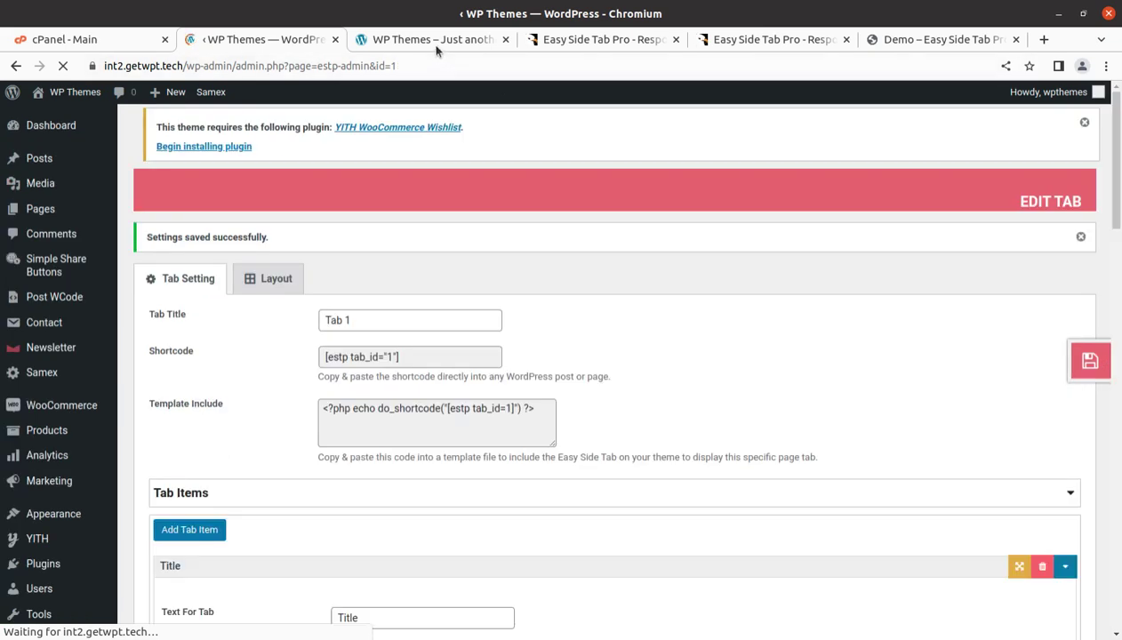
Reload the site's home page and open the side tab's speech bubble item to show the subscription form
{"action": "left_click", "coordinate": [433, 40]}
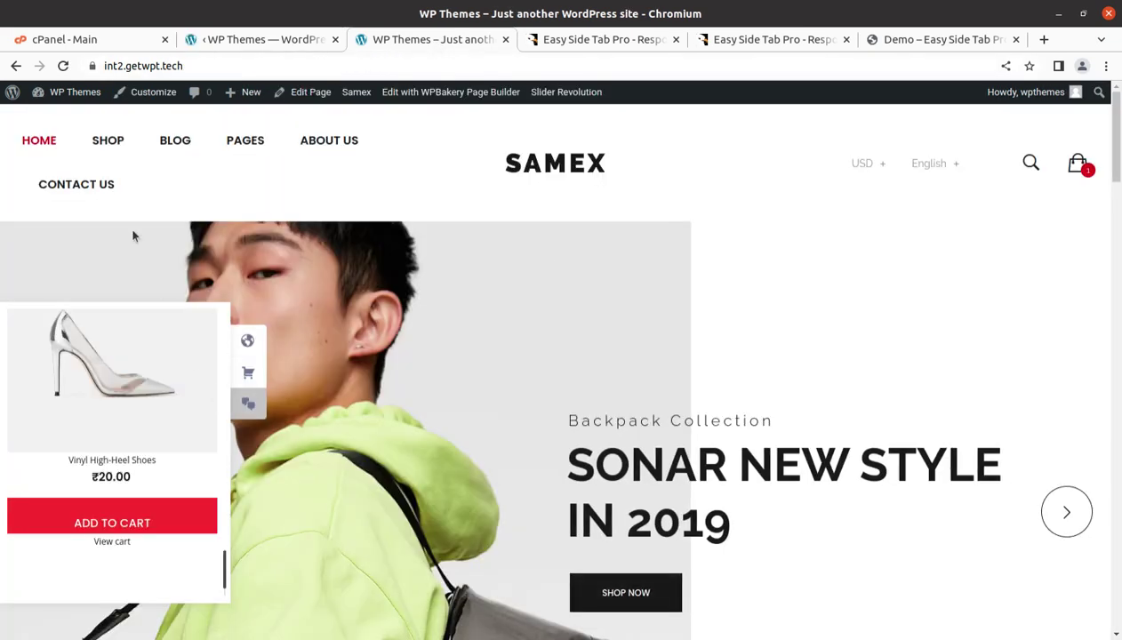
{"action": "left_click", "coordinate": [62, 67]}
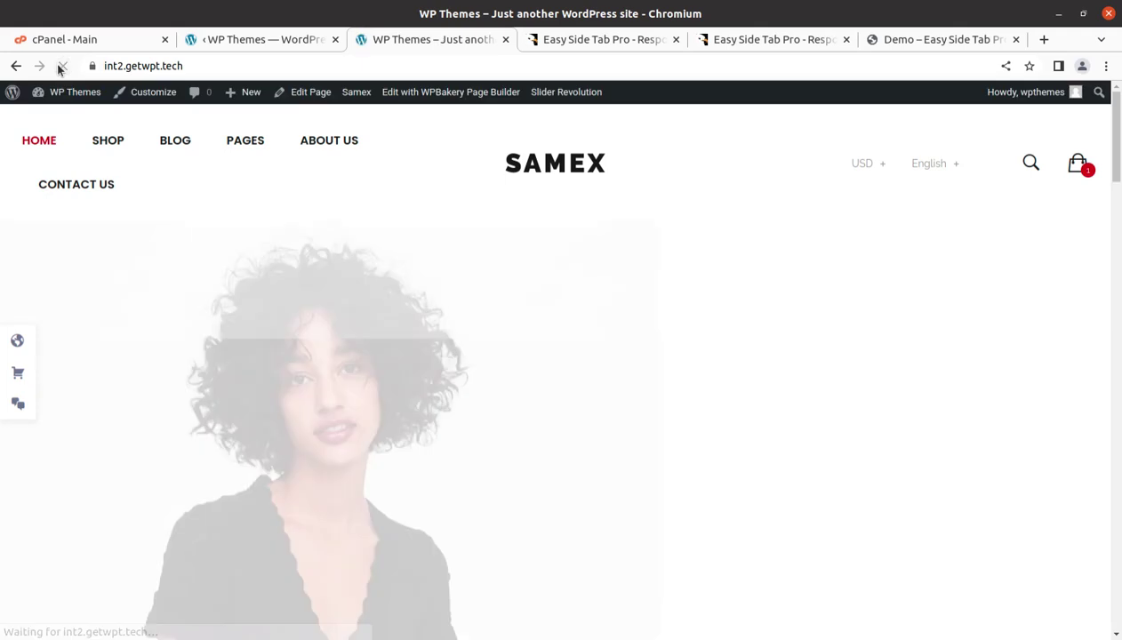
{"action": "left_click", "coordinate": [22, 409]}
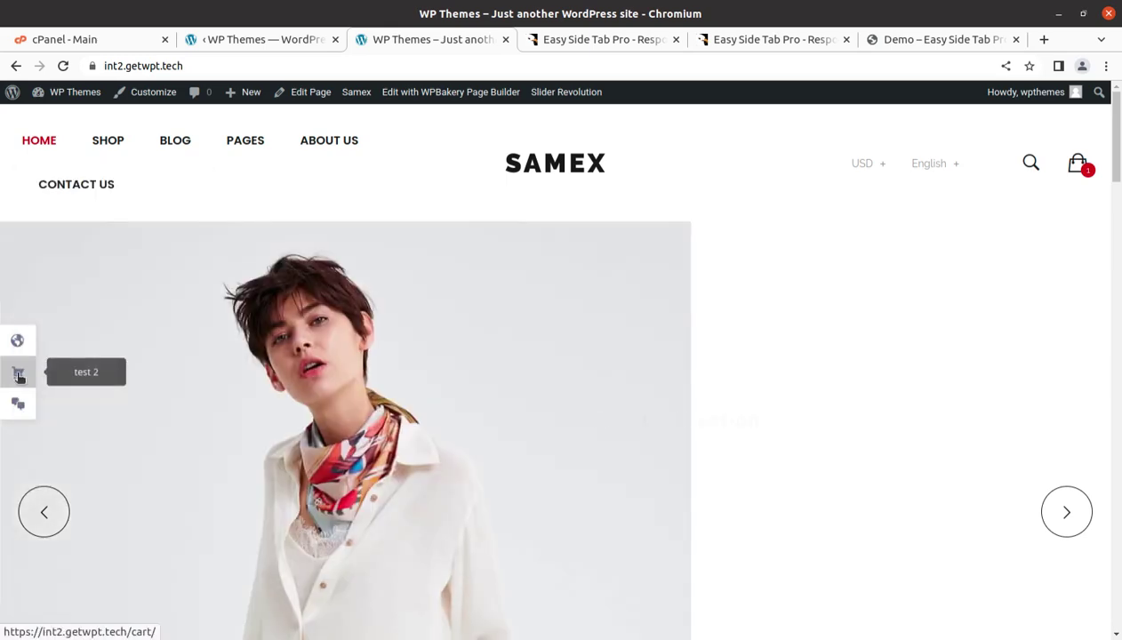
{"action": "left_click", "coordinate": [20, 407]}
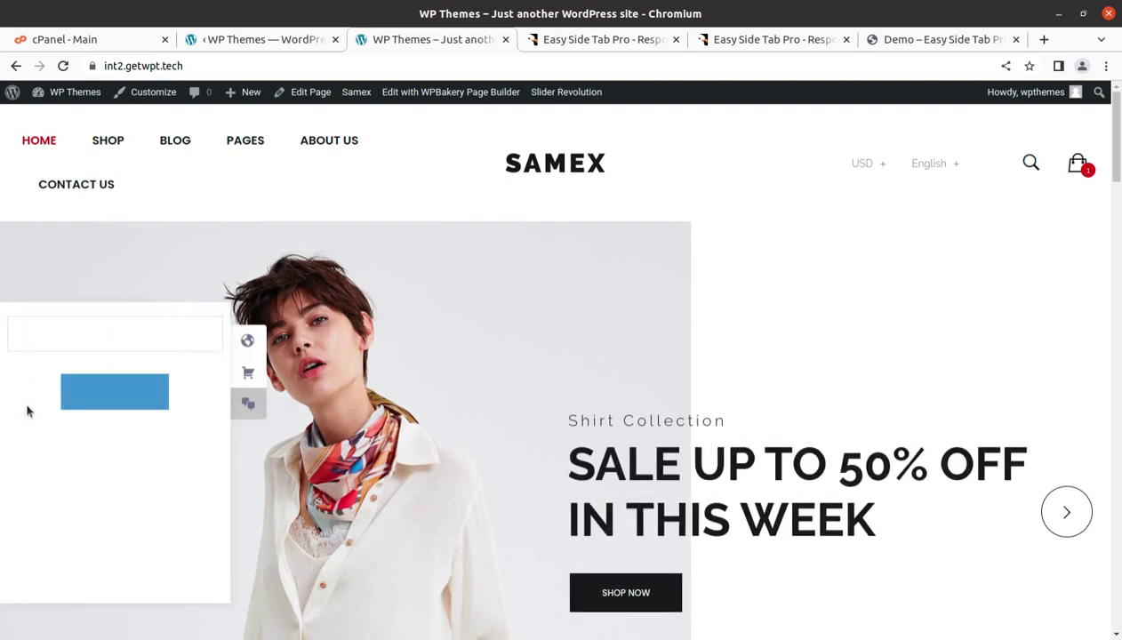
Test the side tab's subscription form by entering a saved e-mail address and submitting it
{"action": "left_click", "coordinate": [80, 334]}
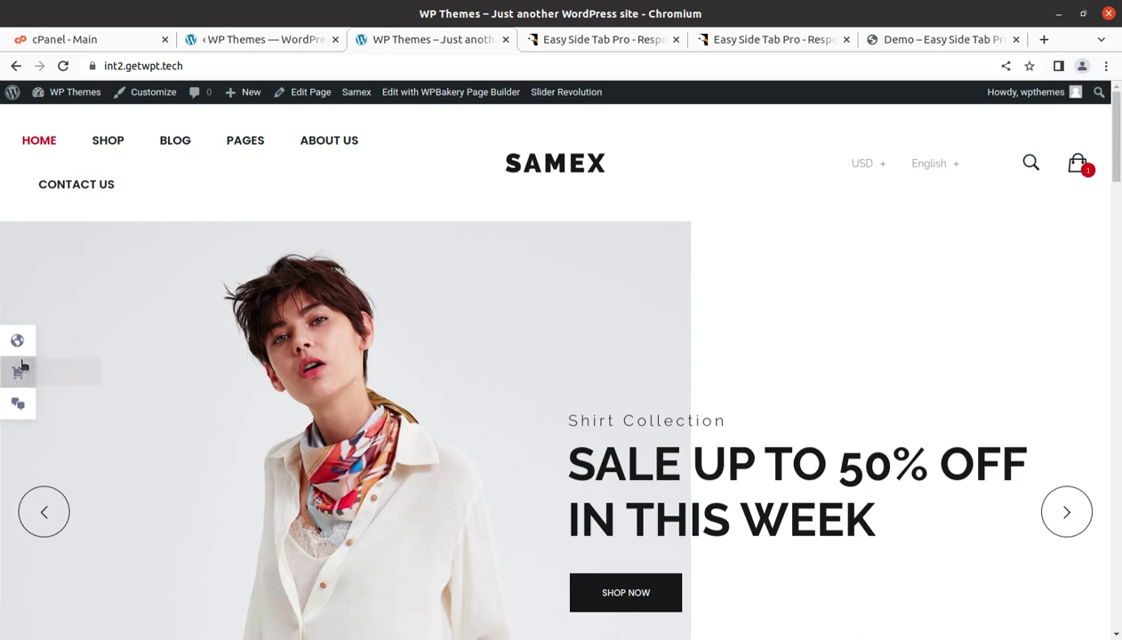
{"action": "left_click", "coordinate": [16, 405]}
{"action": "left_click", "coordinate": [90, 335]}
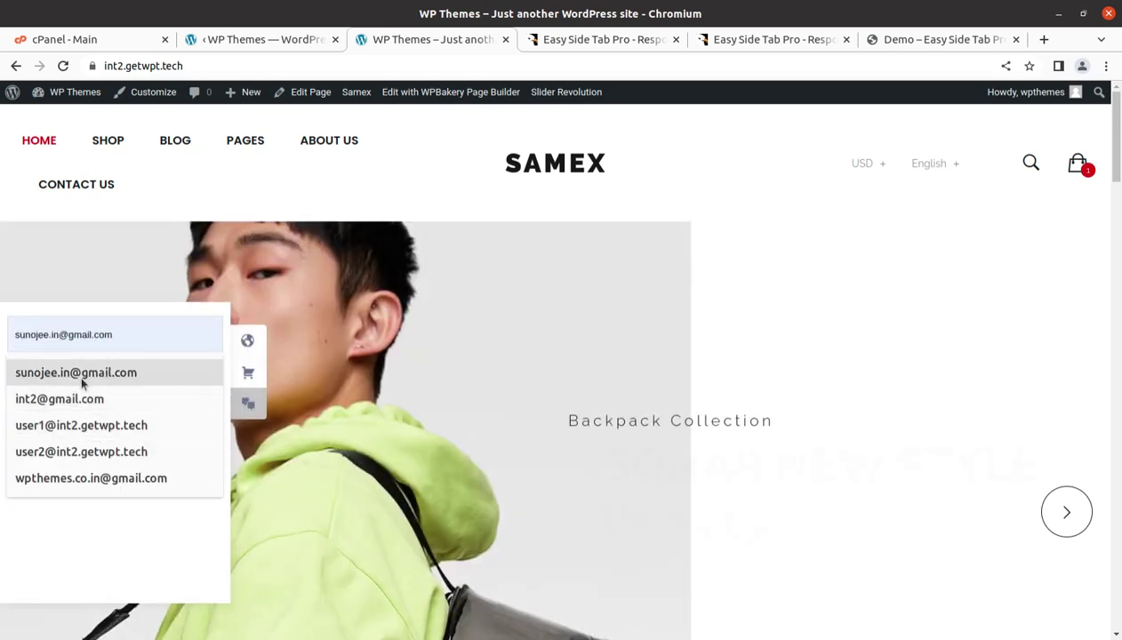
{"action": "left_click", "coordinate": [64, 372]}
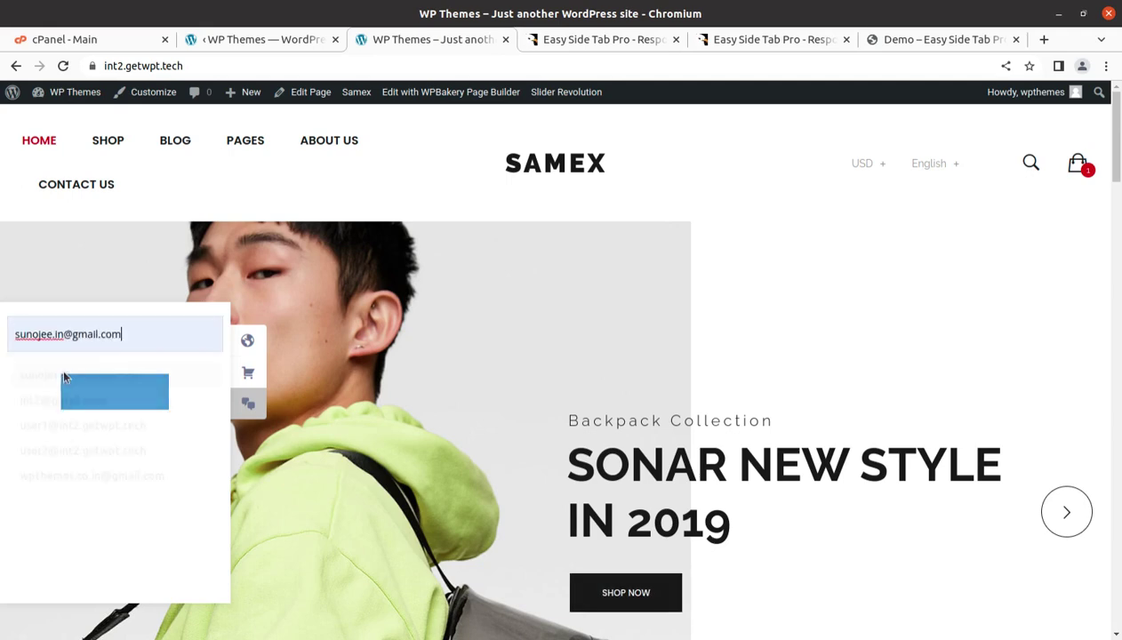
{"action": "left_click", "coordinate": [104, 397]}
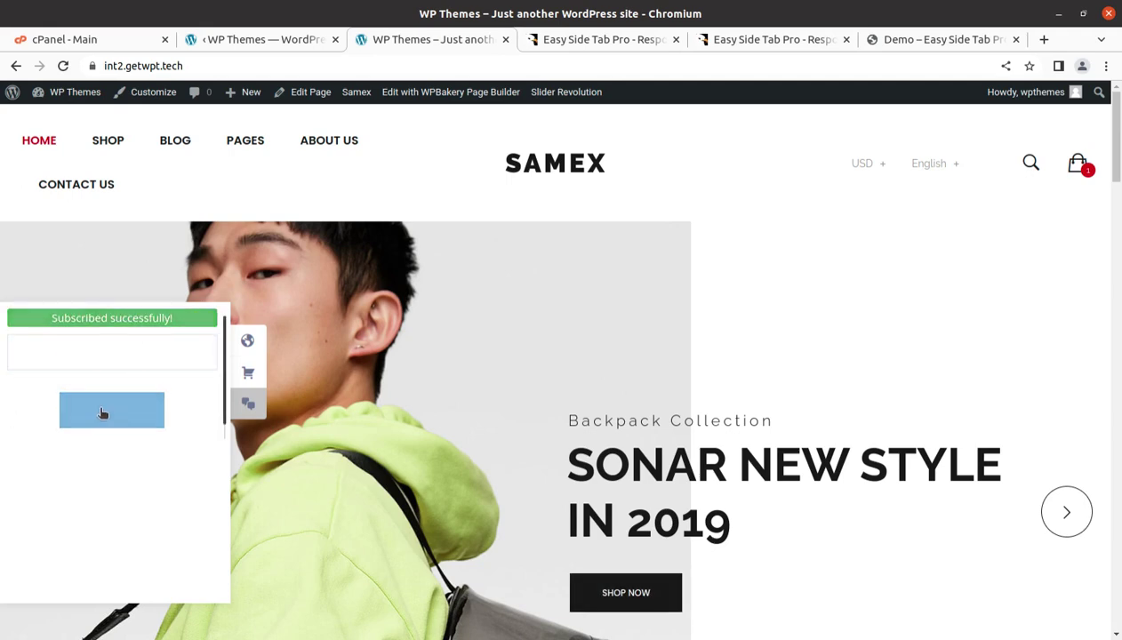
Return to the Tab 1 settings and set title 3's Subscription Type to Built-in Form
{"action": "left_click", "coordinate": [267, 40]}
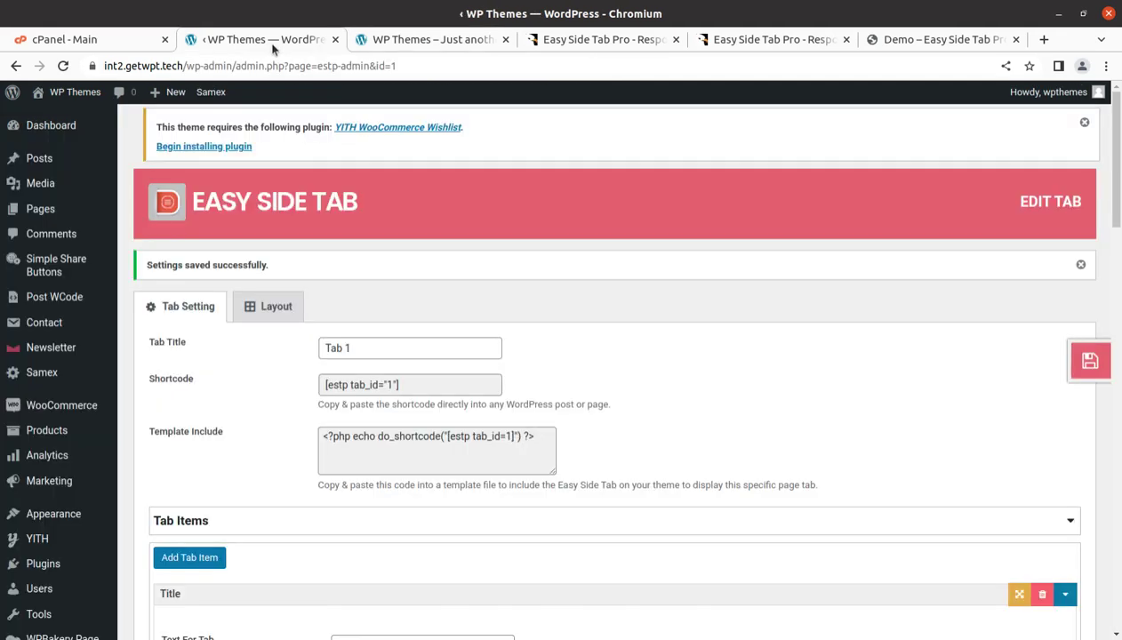
{"action": "scroll", "coordinate": [400, 322], "scroll_direction": "down", "scroll_amount": 10}
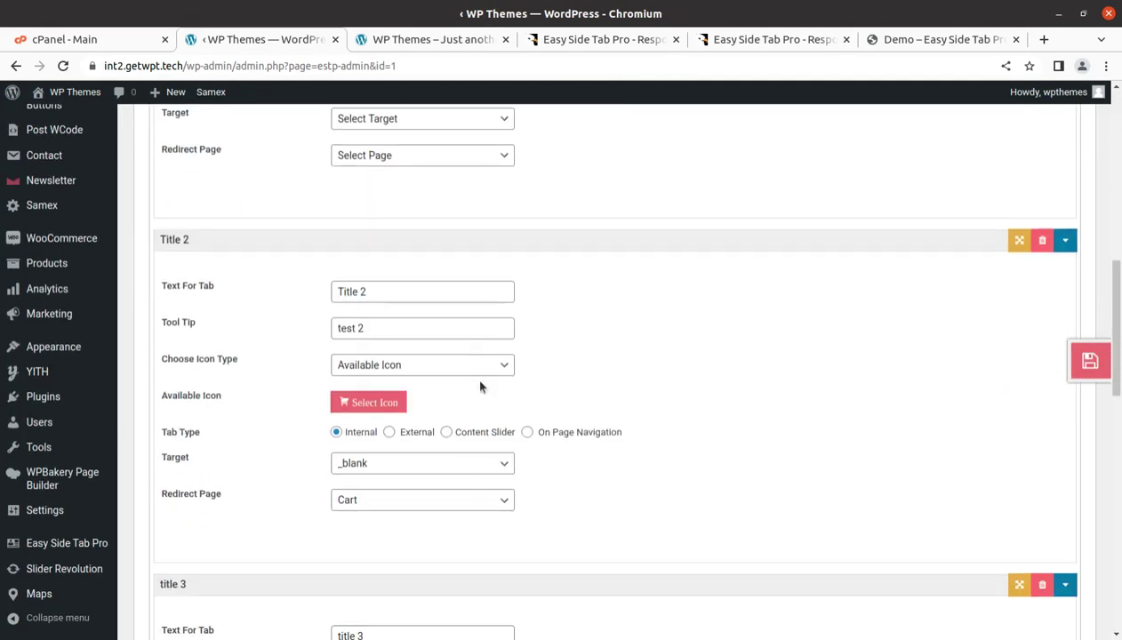
{"action": "scroll", "coordinate": [480, 388], "scroll_direction": "down", "scroll_amount": 3}
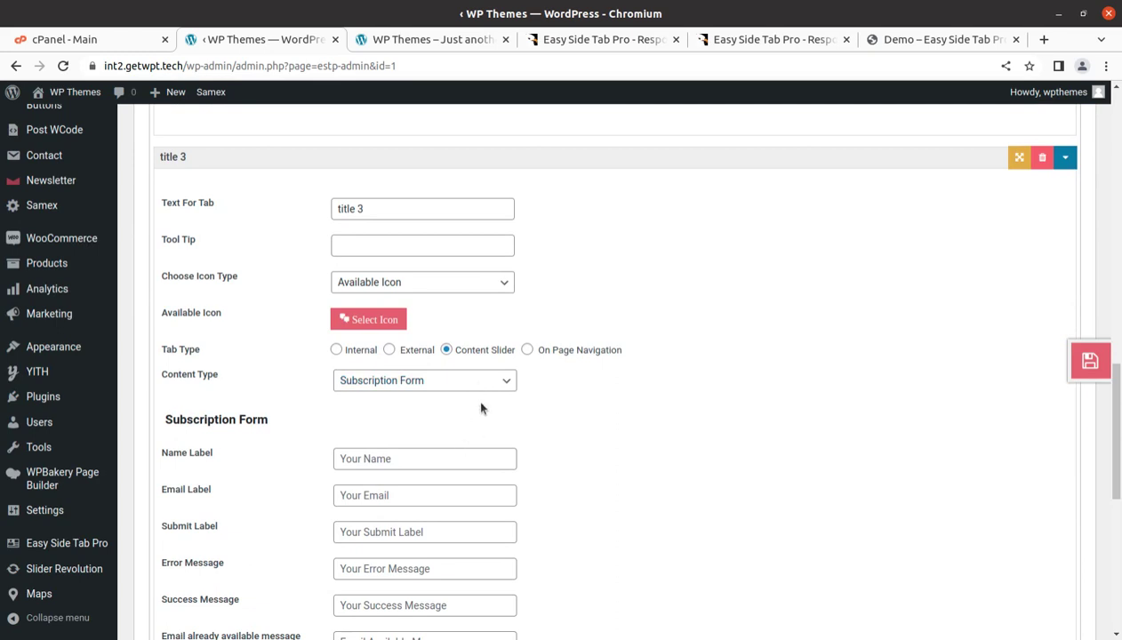
{"action": "scroll", "coordinate": [522, 391], "scroll_direction": "down", "scroll_amount": 2}
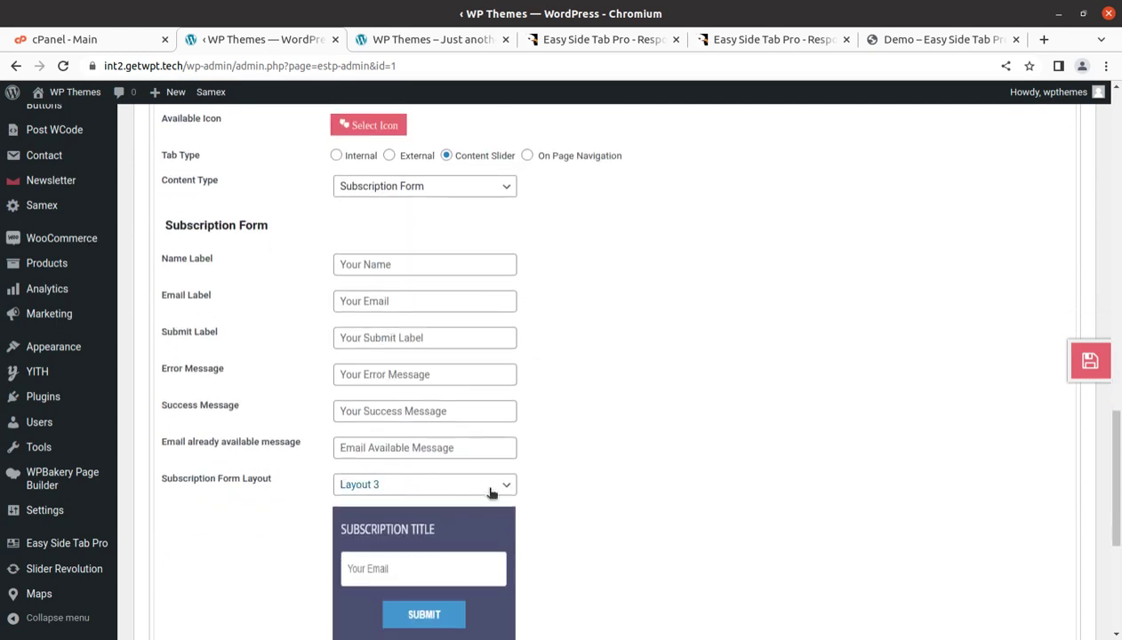
{"action": "scroll", "coordinate": [492, 492], "scroll_direction": "down", "scroll_amount": 2}
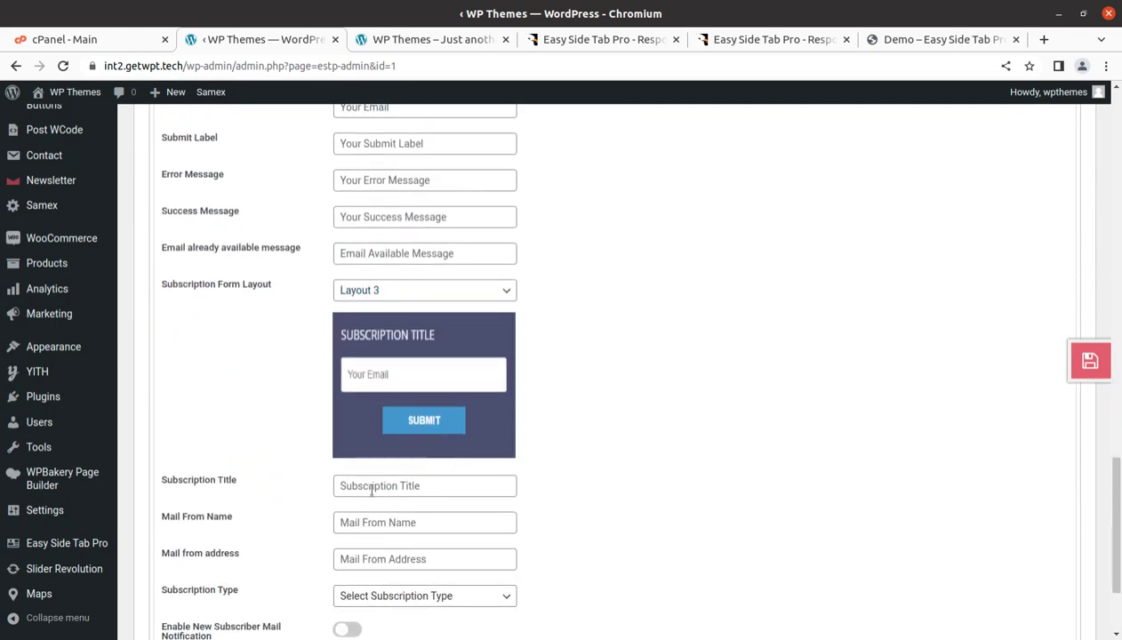
{"action": "scroll", "coordinate": [483, 515], "scroll_direction": "down", "scroll_amount": 2}
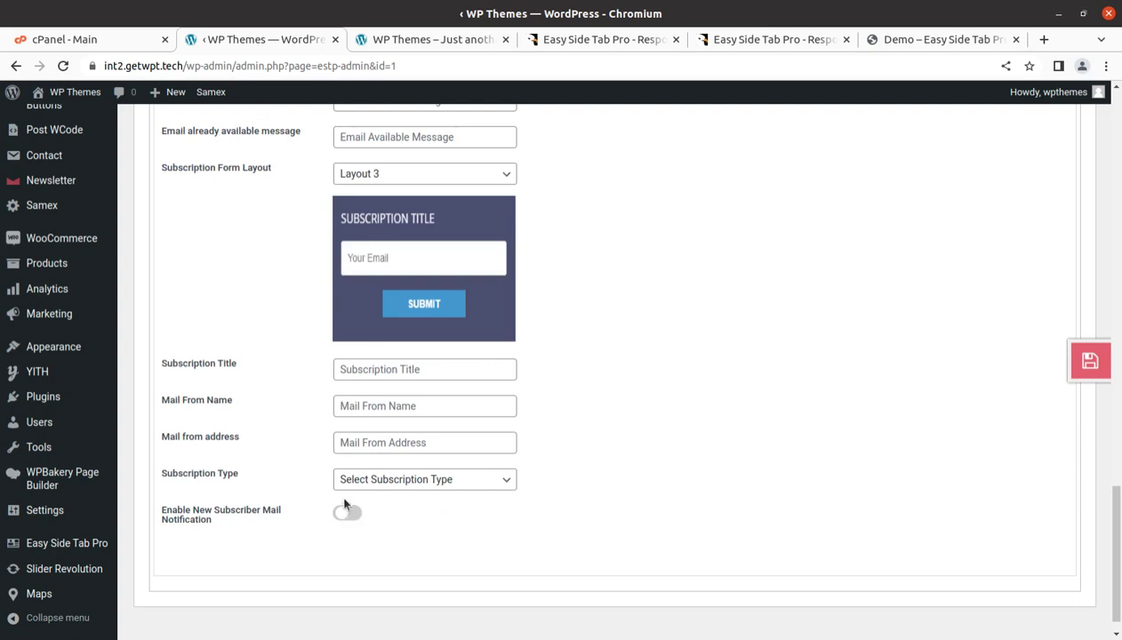
{"action": "left_click", "coordinate": [424, 480]}
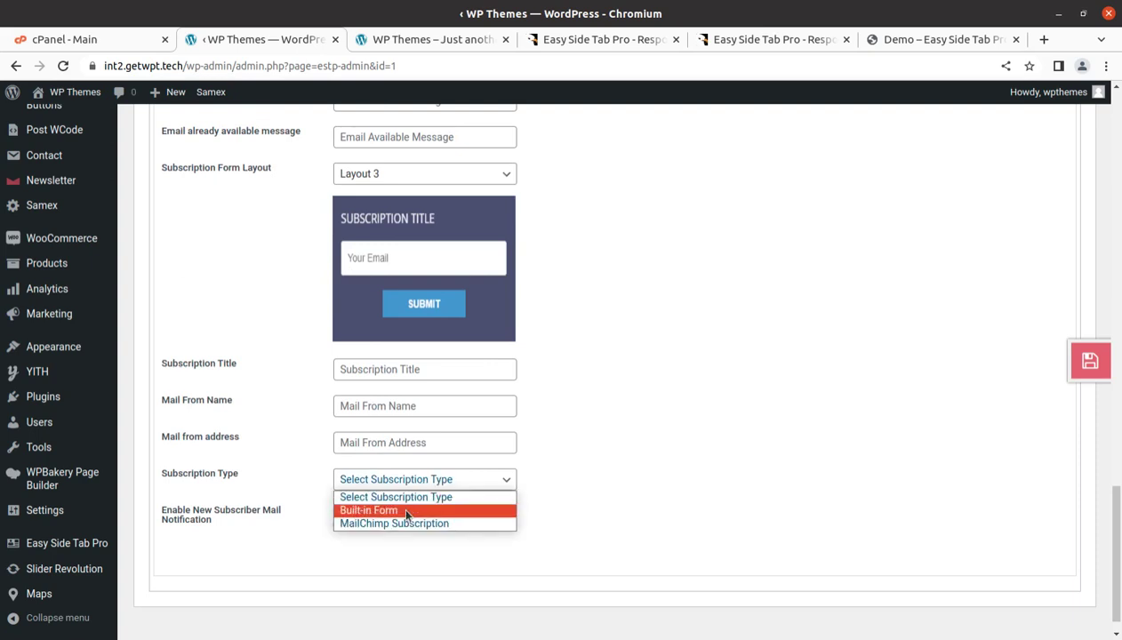
{"action": "left_click", "coordinate": [406, 513]}
{"action": "left_click", "coordinate": [415, 480]}
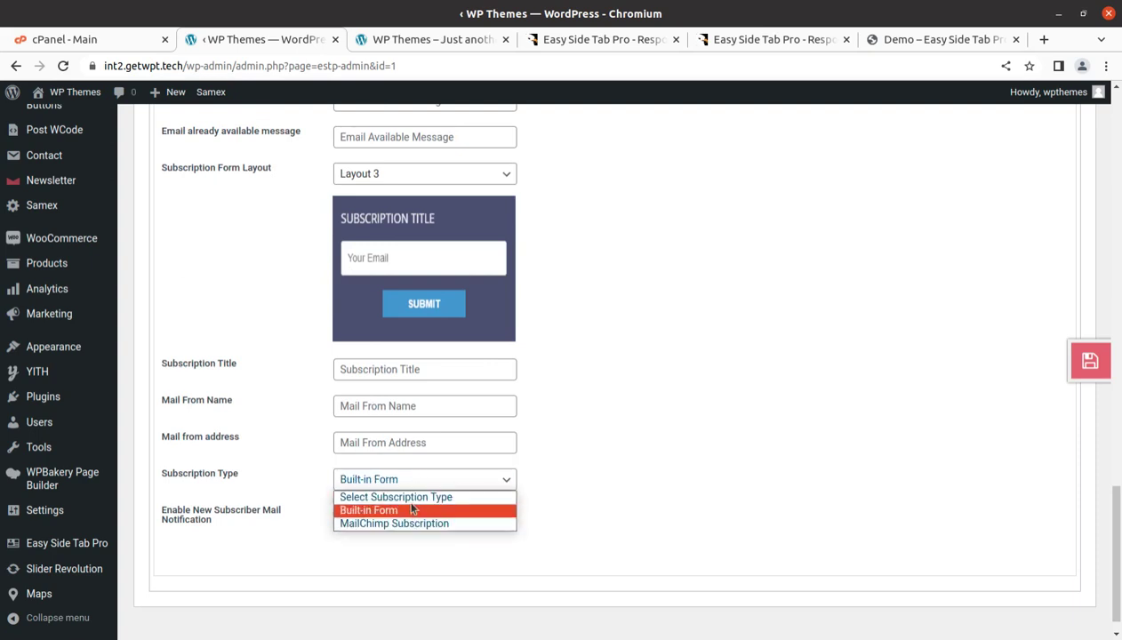
{"action": "left_click", "coordinate": [363, 373]}
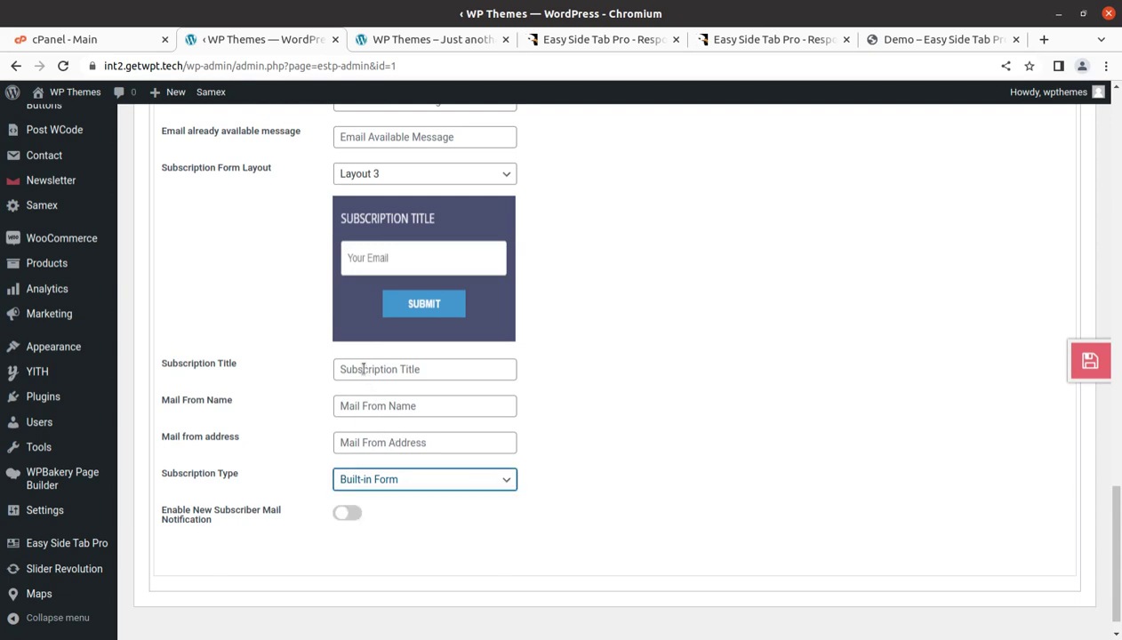
Enter New Sub as title 3's Subscription Title and save the tab settings
{"action": "left_click", "coordinate": [363, 370]}
{"action": "type", "text": "New Sub"}
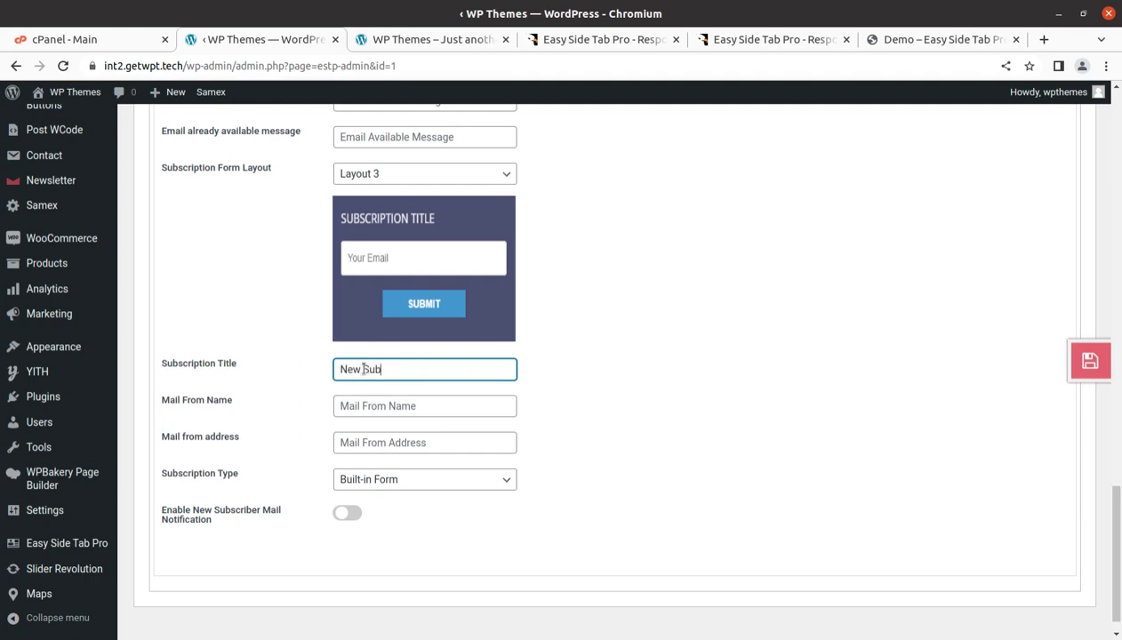
{"action": "left_click", "coordinate": [1067, 368]}
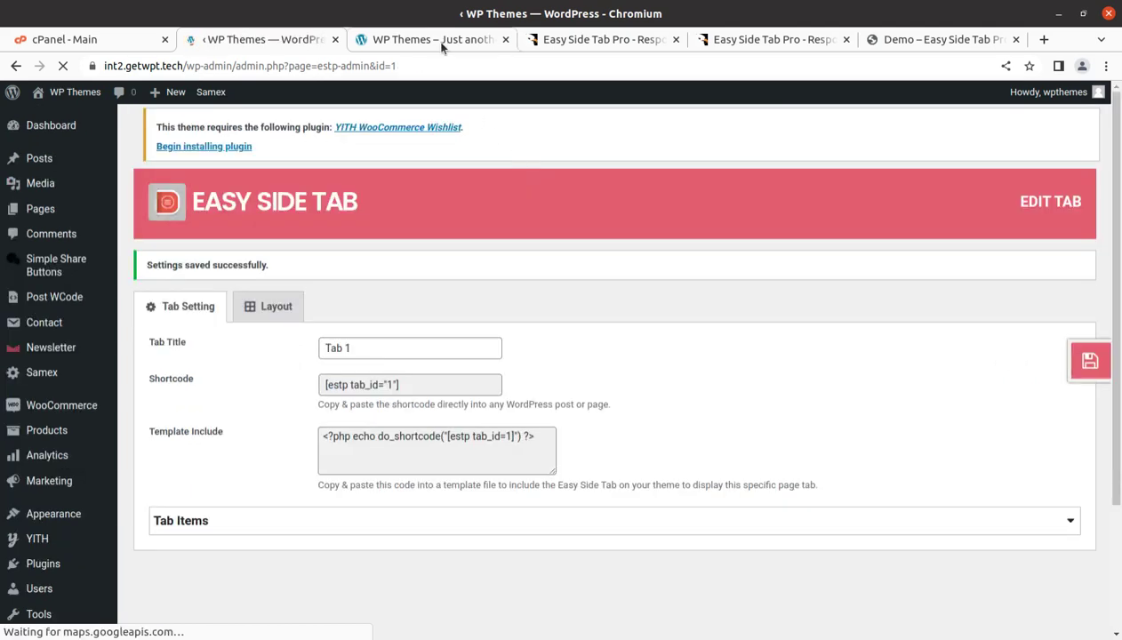
Reload the home page and check the subscription form's title in the side tab's speech bubble item
{"action": "left_click", "coordinate": [435, 40]}
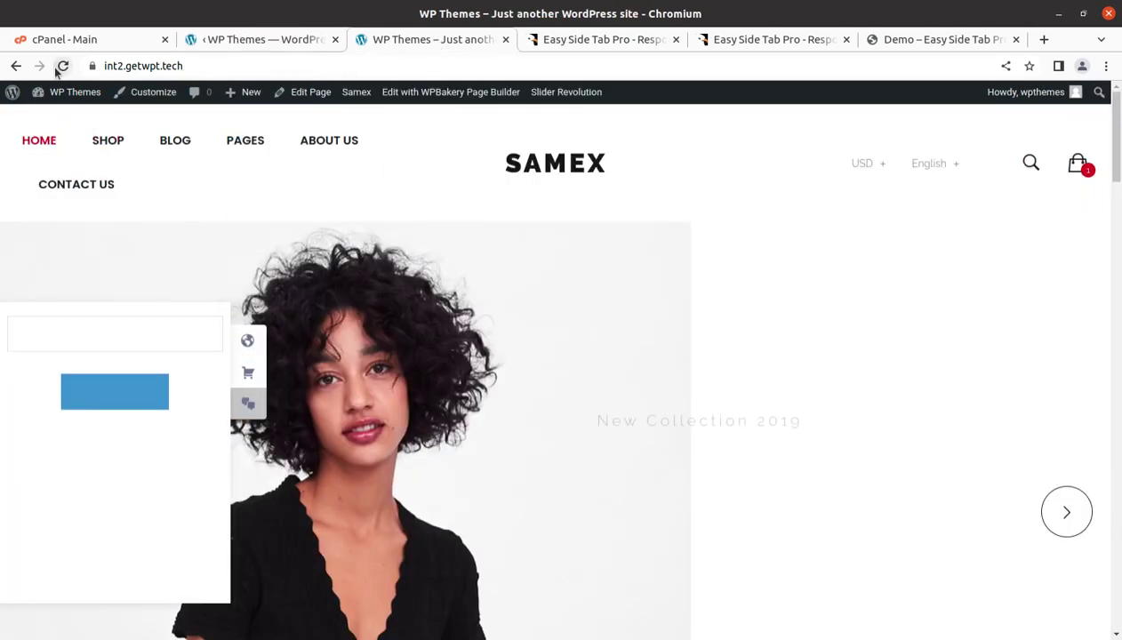
{"action": "left_click", "coordinate": [58, 68]}
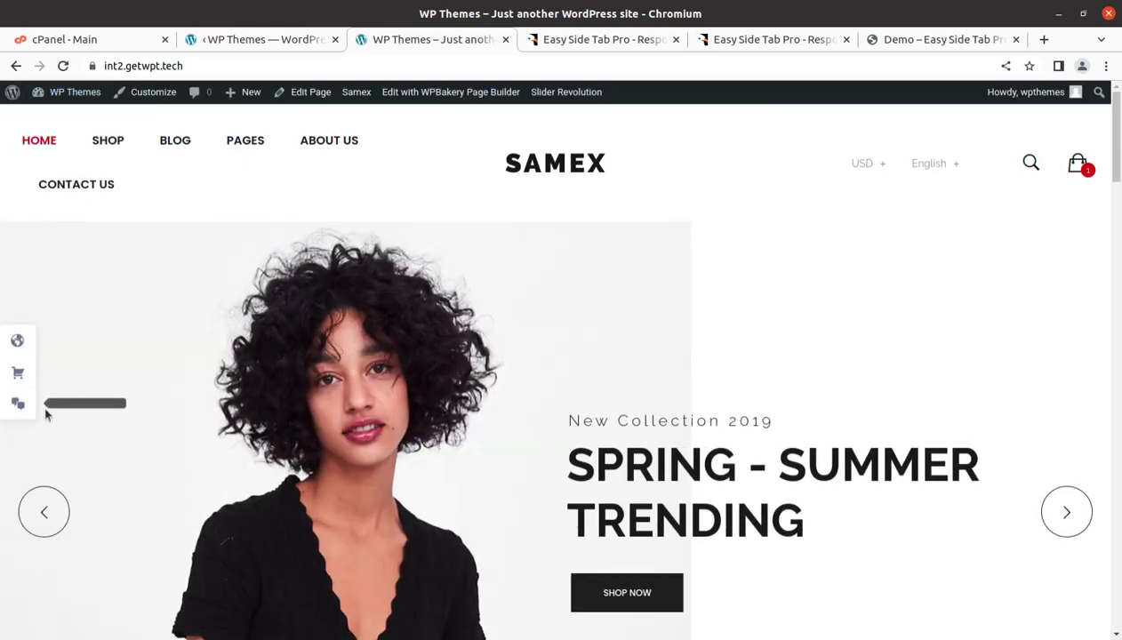
{"action": "left_click", "coordinate": [16, 407]}
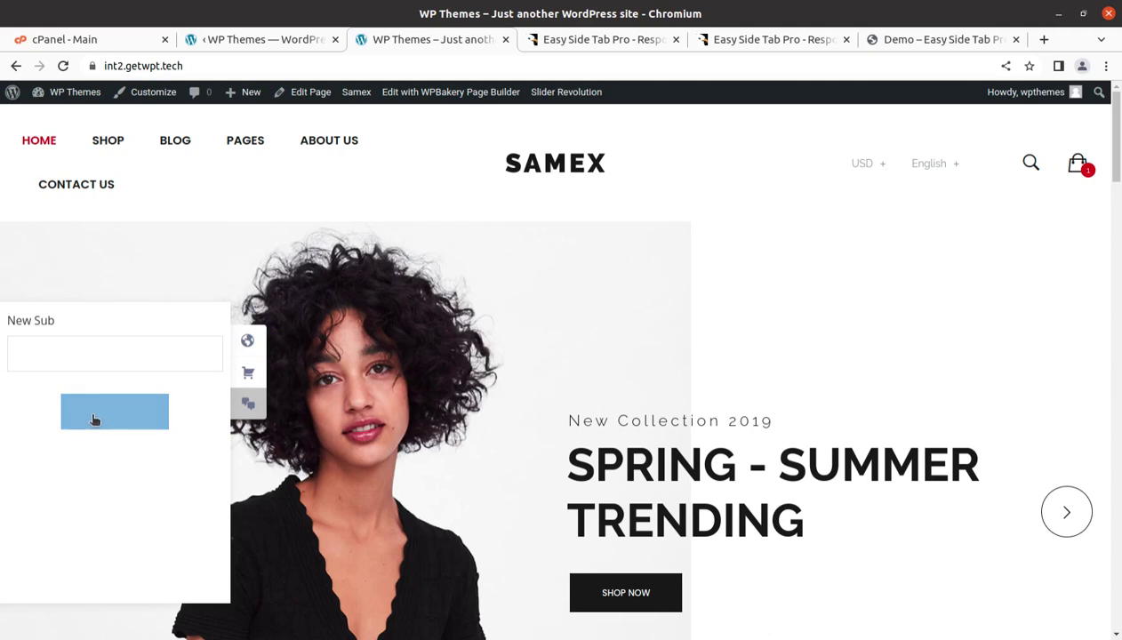
{"action": "left_click_drag", "start_coordinate": [6, 326], "coordinate": [48, 322]}
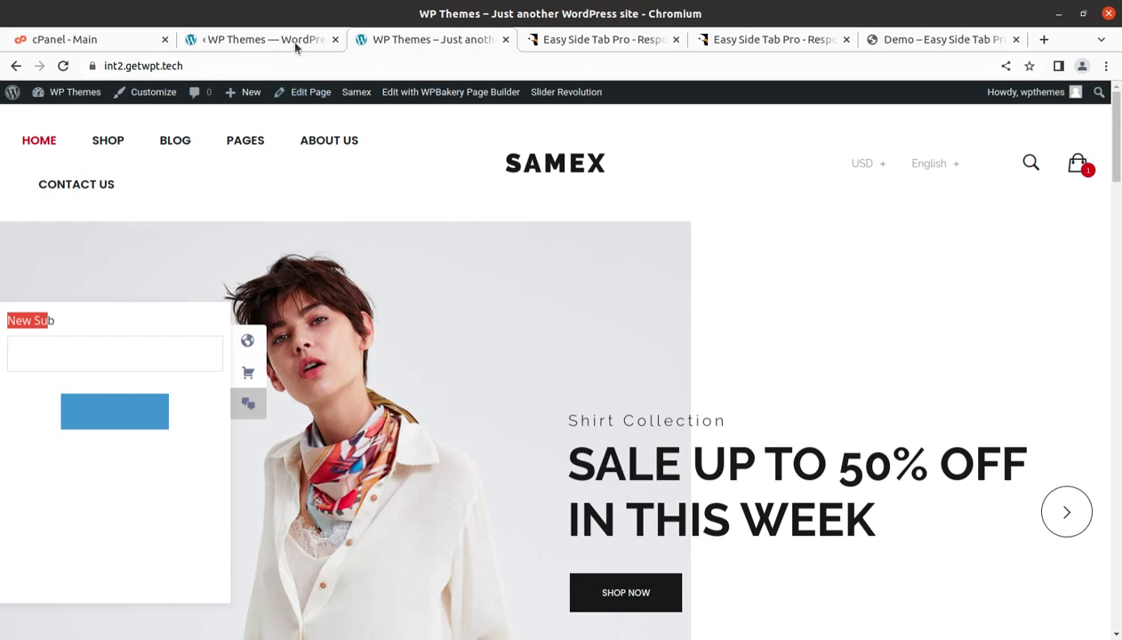
Return to the Tab 1 settings and open its Layout options
{"action": "left_click", "coordinate": [266, 39]}
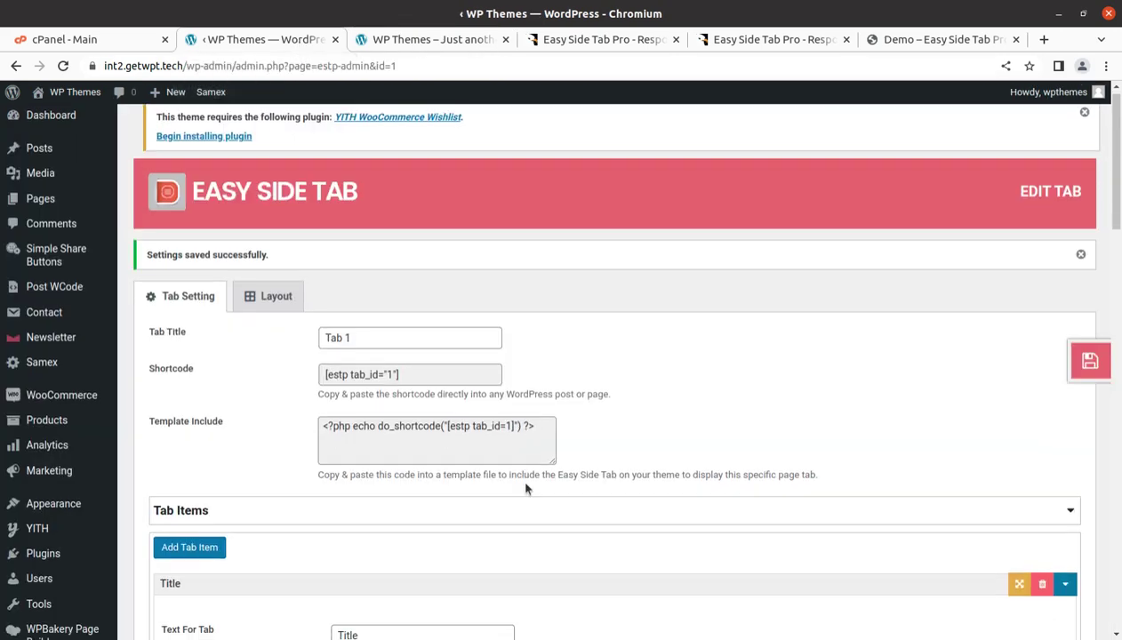
{"action": "scroll", "coordinate": [527, 489], "scroll_direction": "down", "scroll_amount": 3}
{"action": "left_click", "coordinate": [269, 116]}
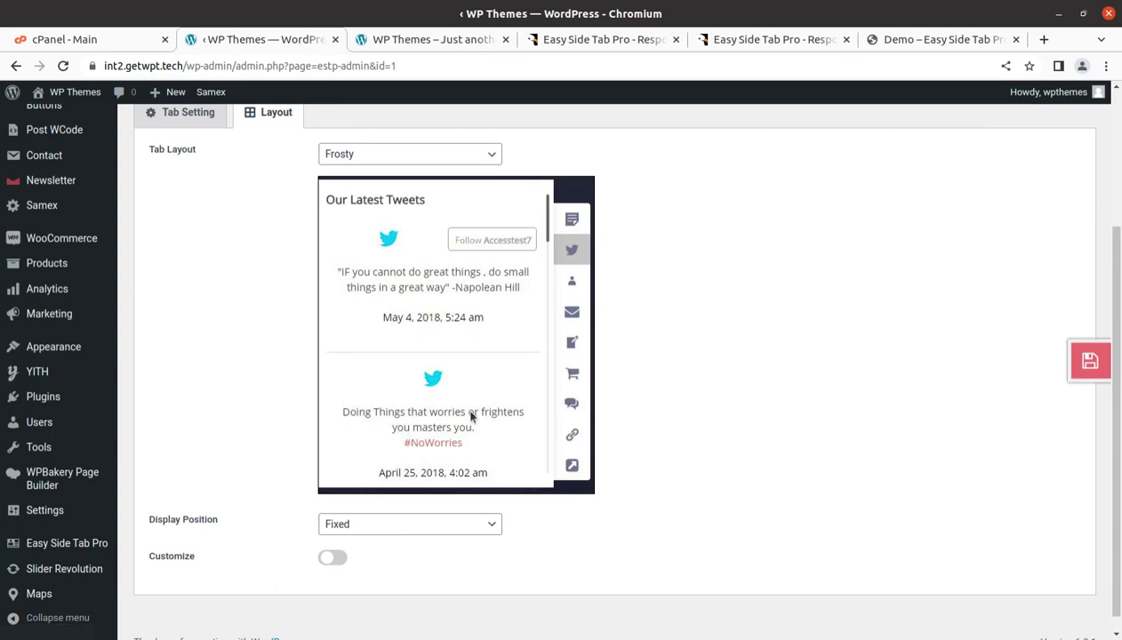
Review the Tab 1 layout preview, display position and customize options, and return to the WordPress dashboard
{"action": "scroll", "coordinate": [525, 404], "scroll_direction": "down", "scroll_amount": 1}
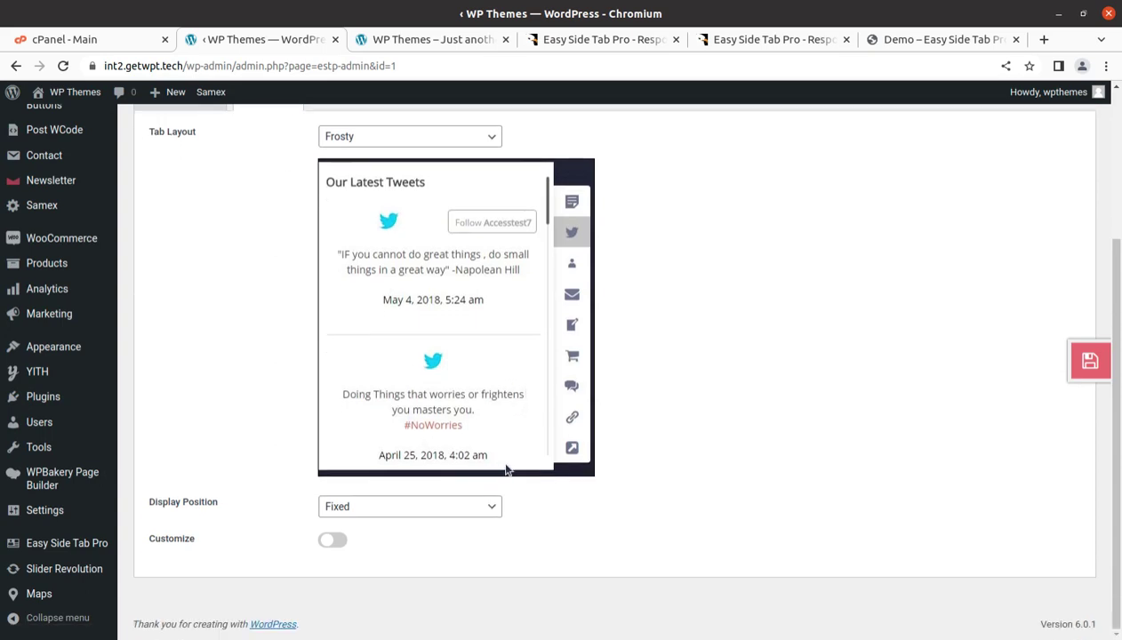
{"action": "scroll", "coordinate": [498, 457], "scroll_direction": "up", "scroll_amount": 3}
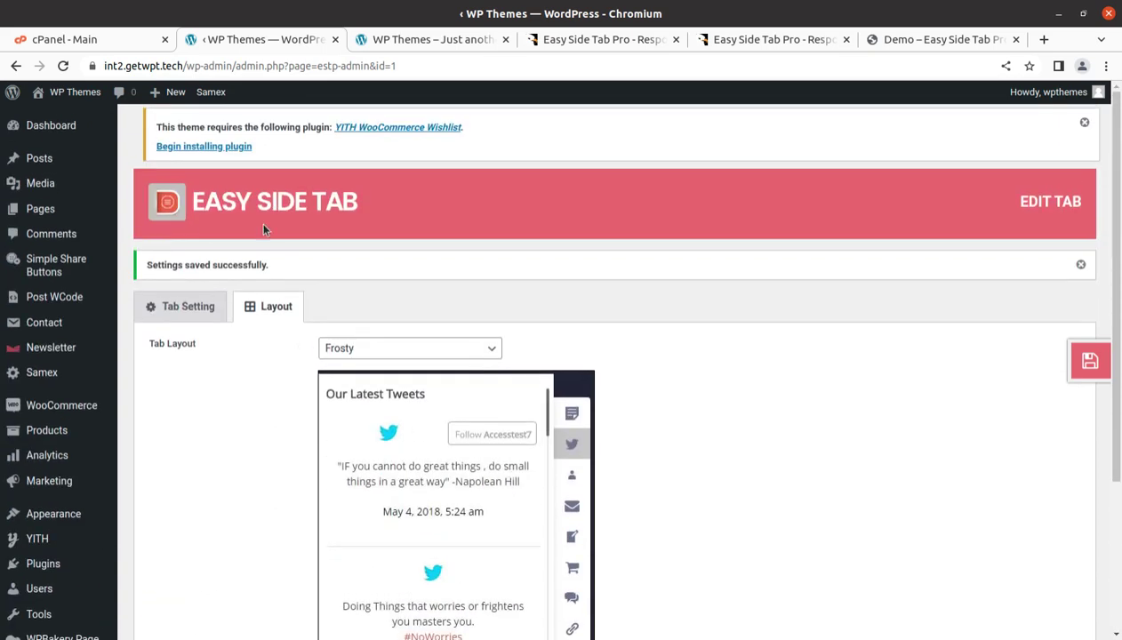
{"action": "left_click", "coordinate": [149, 147]}
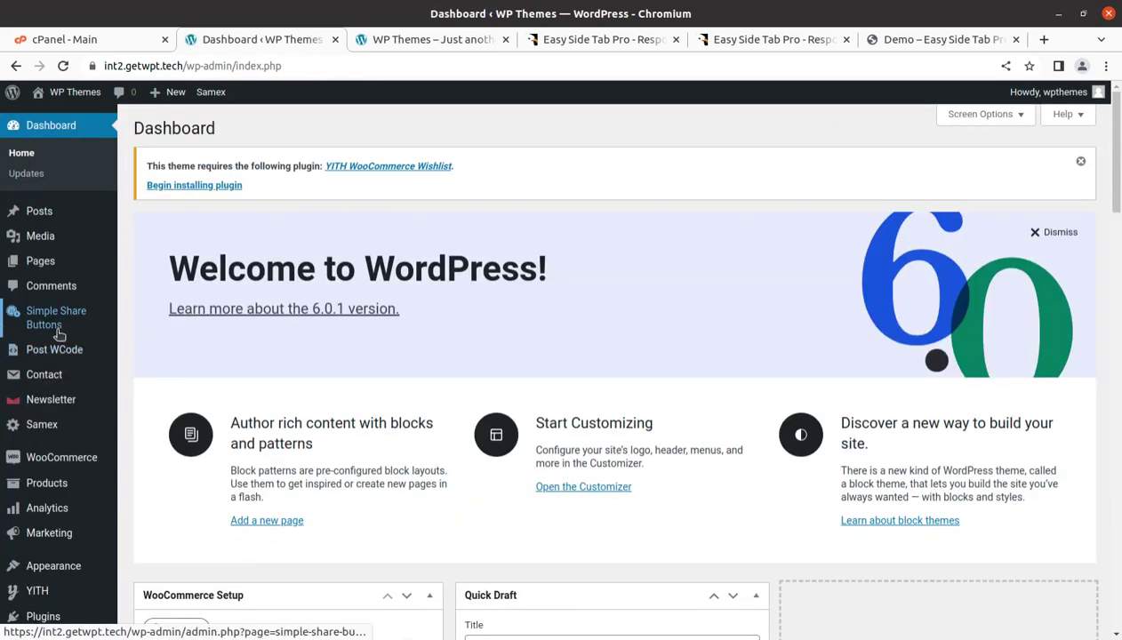
Switch to the site's home page and test the globe link item, test 1, in the side tab
{"action": "left_click", "coordinate": [598, 39]}
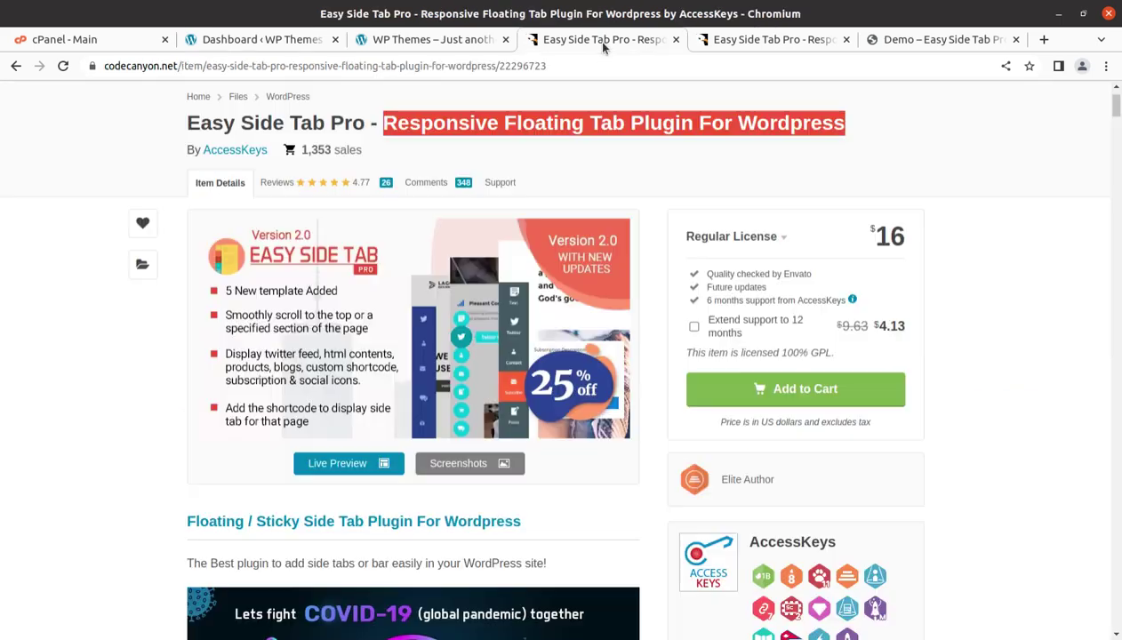
{"action": "left_click", "coordinate": [418, 41]}
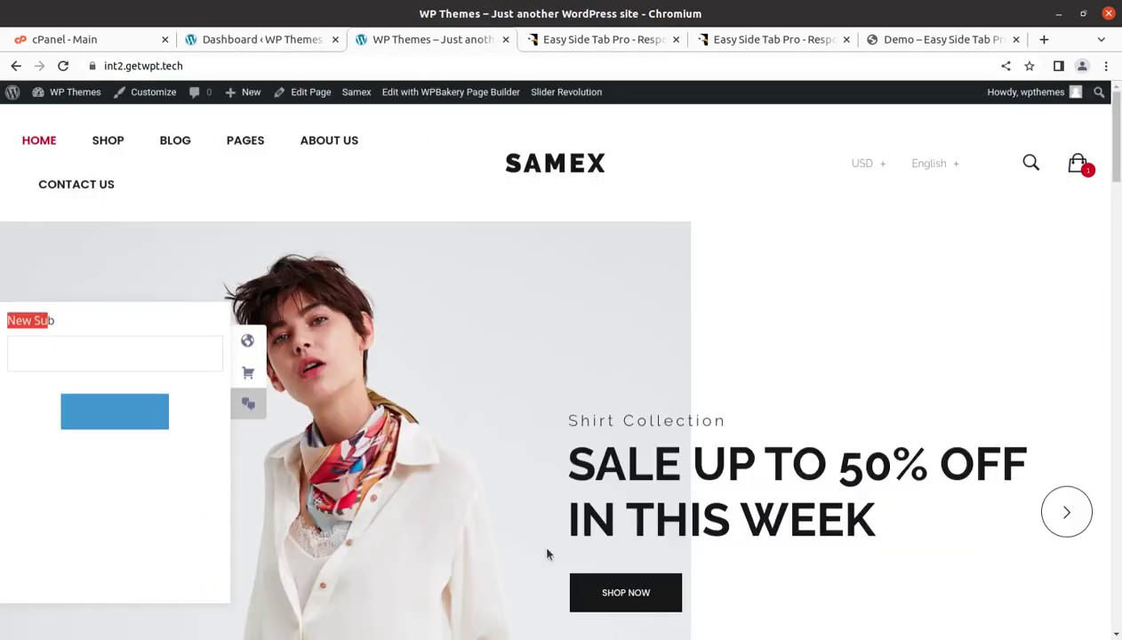
{"action": "left_click", "coordinate": [247, 340]}
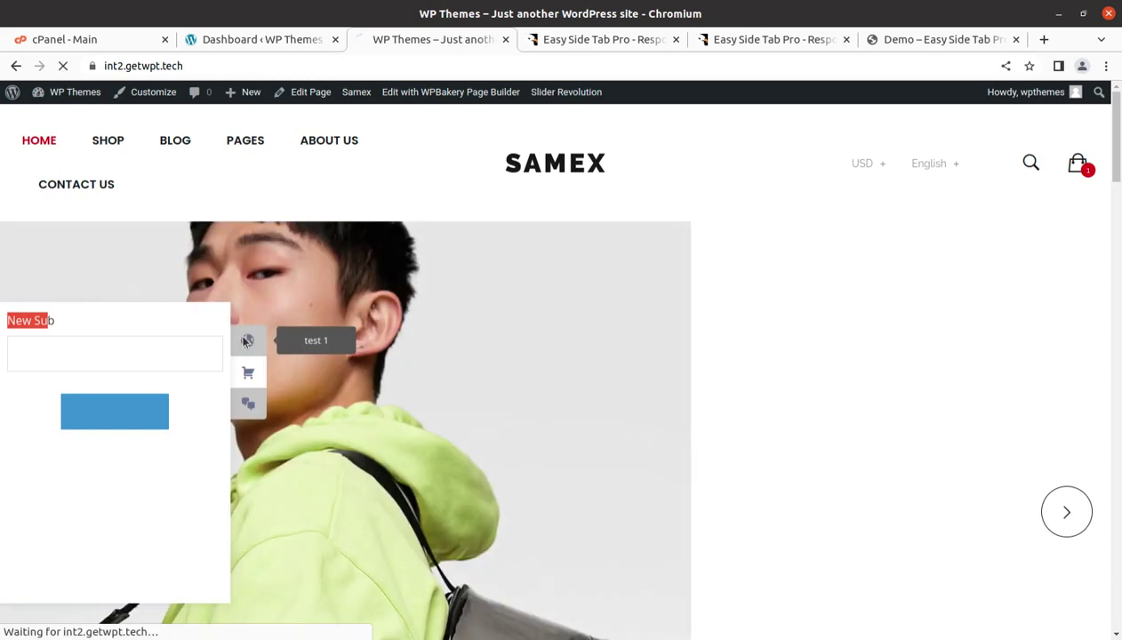